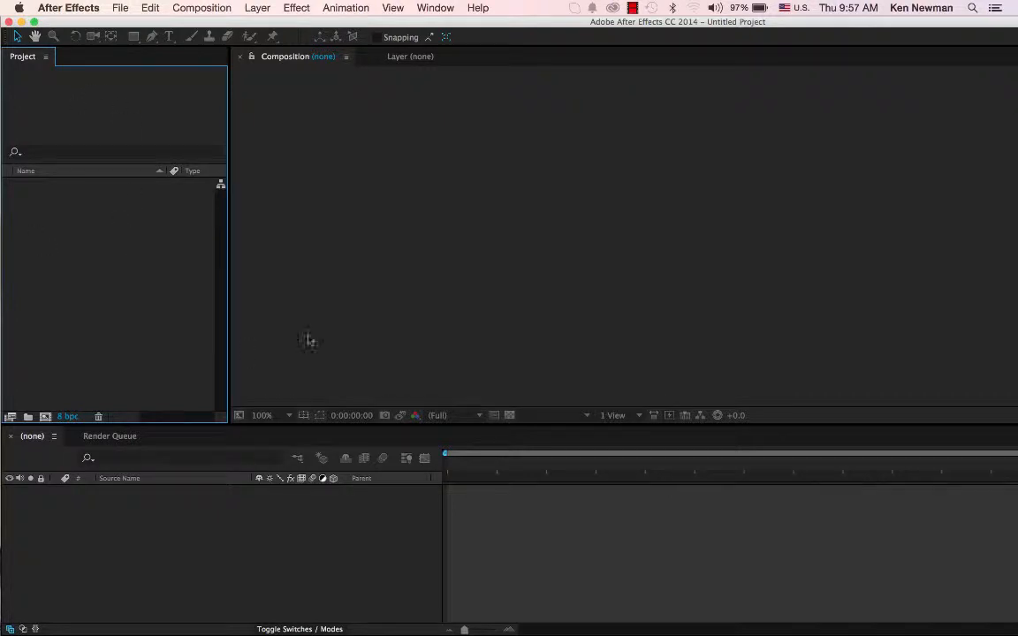
- Save the project as 3dText in a new Desktop folder named 3Dtext
click(119, 8)
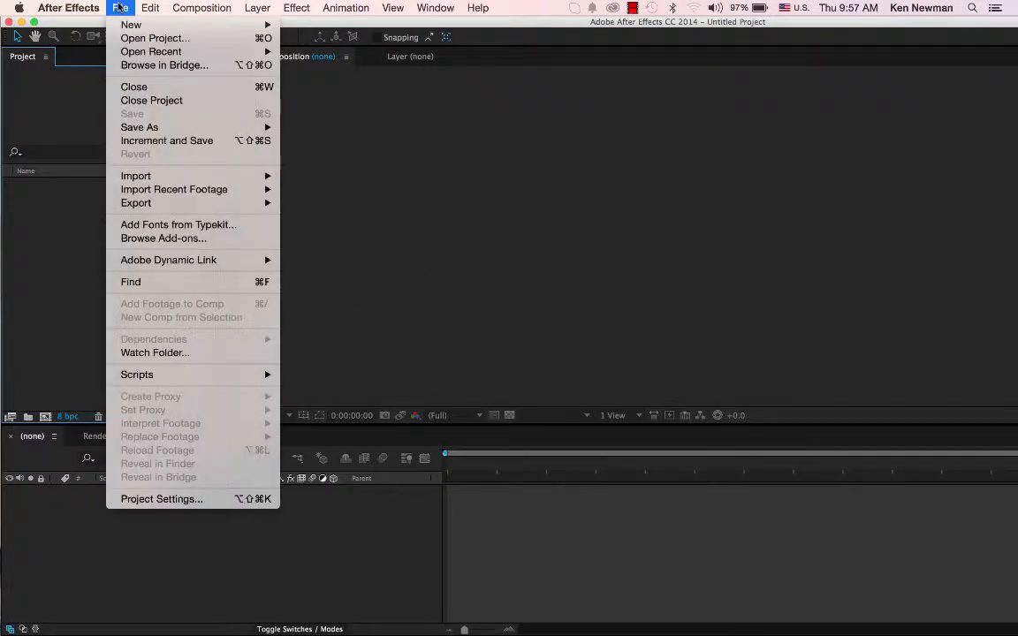
mouse_move(136, 131)
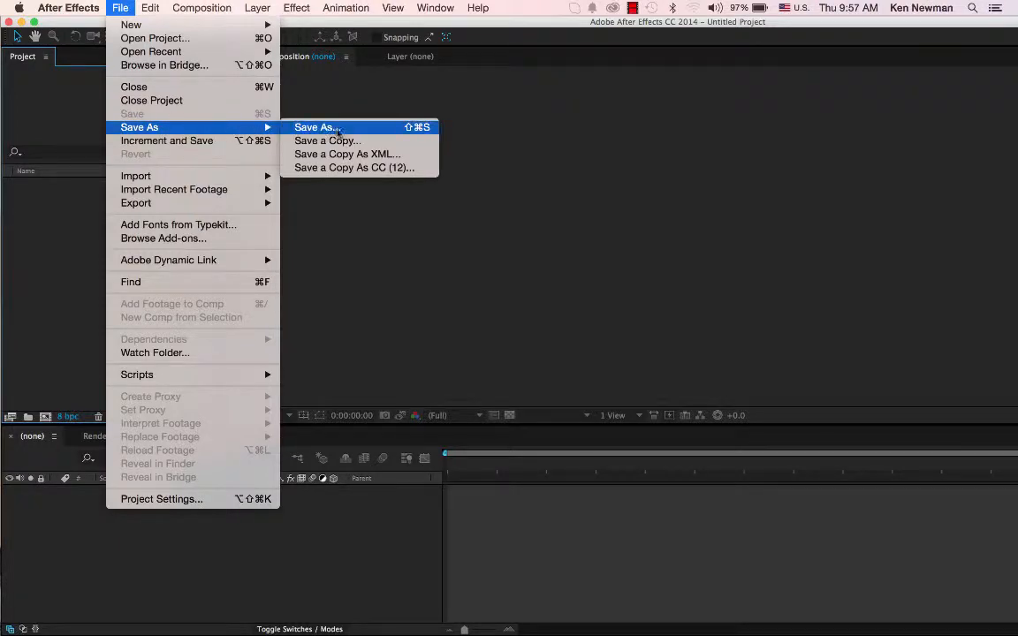
click(332, 129)
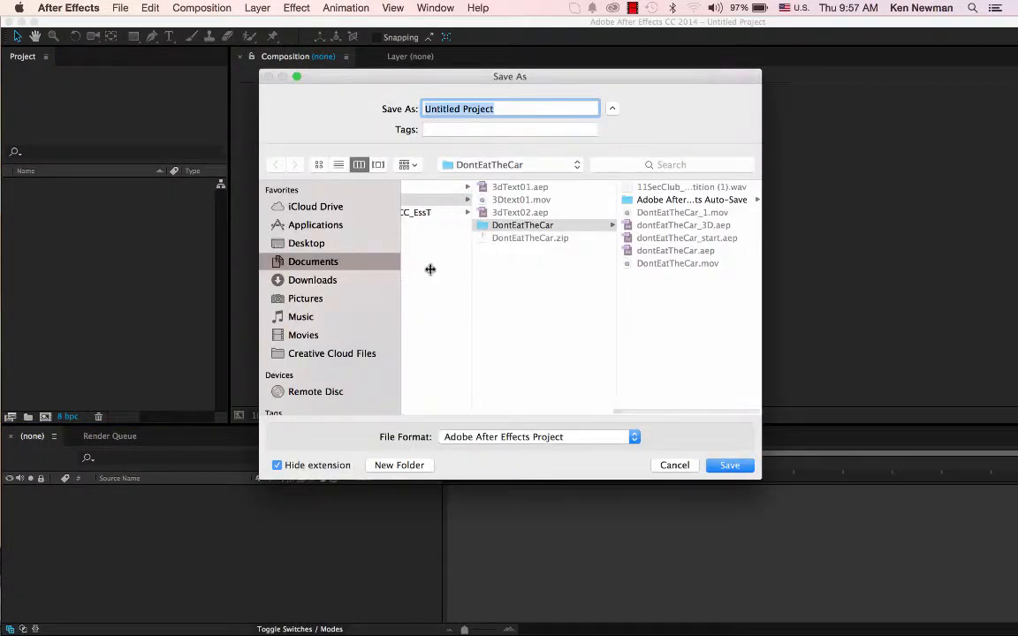
click(304, 243)
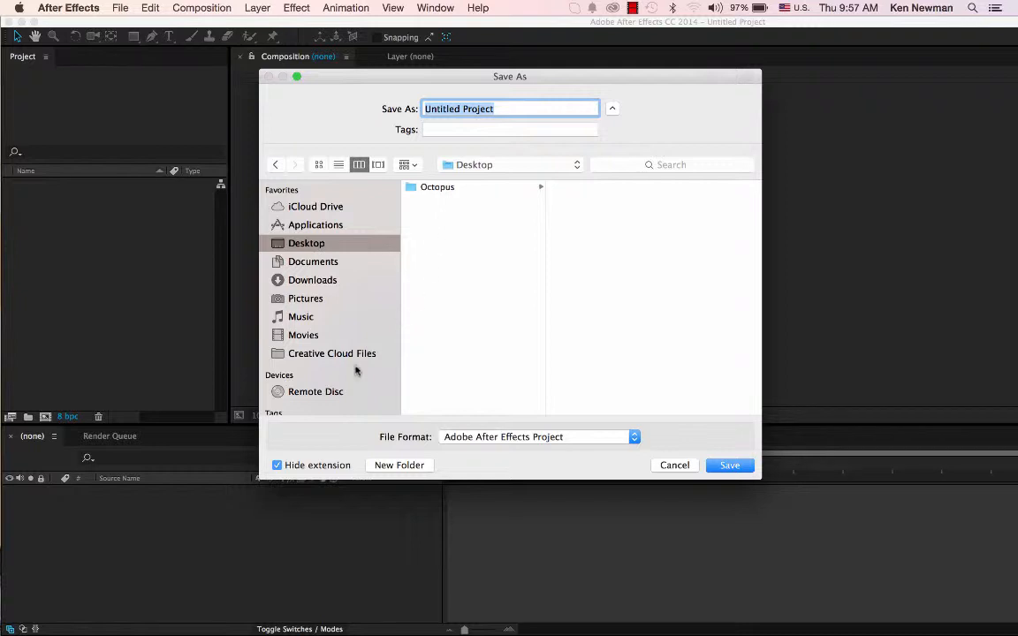
click(399, 466)
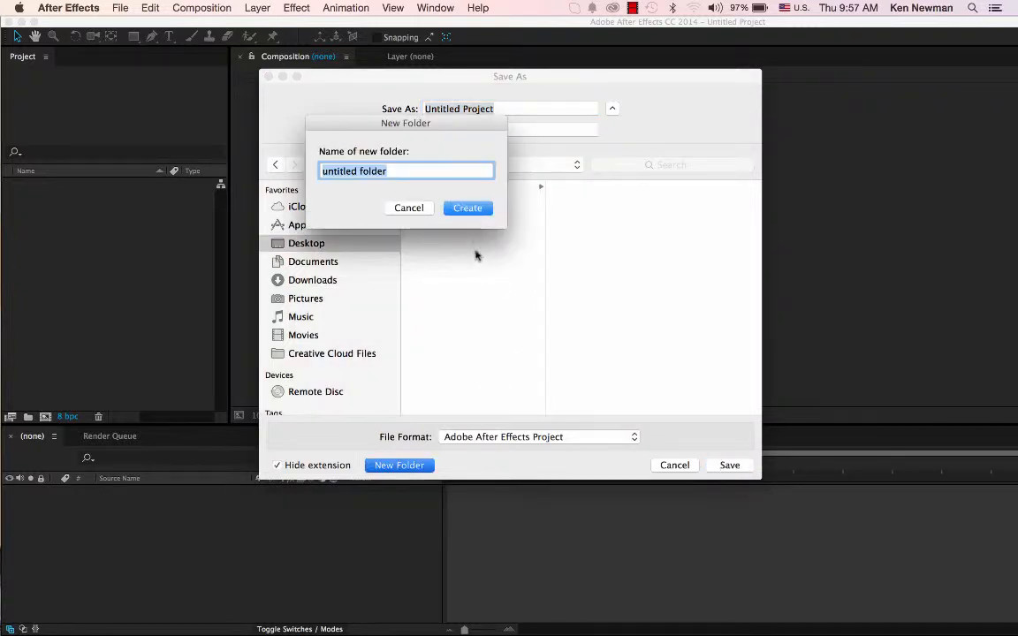
text(3Dtext)
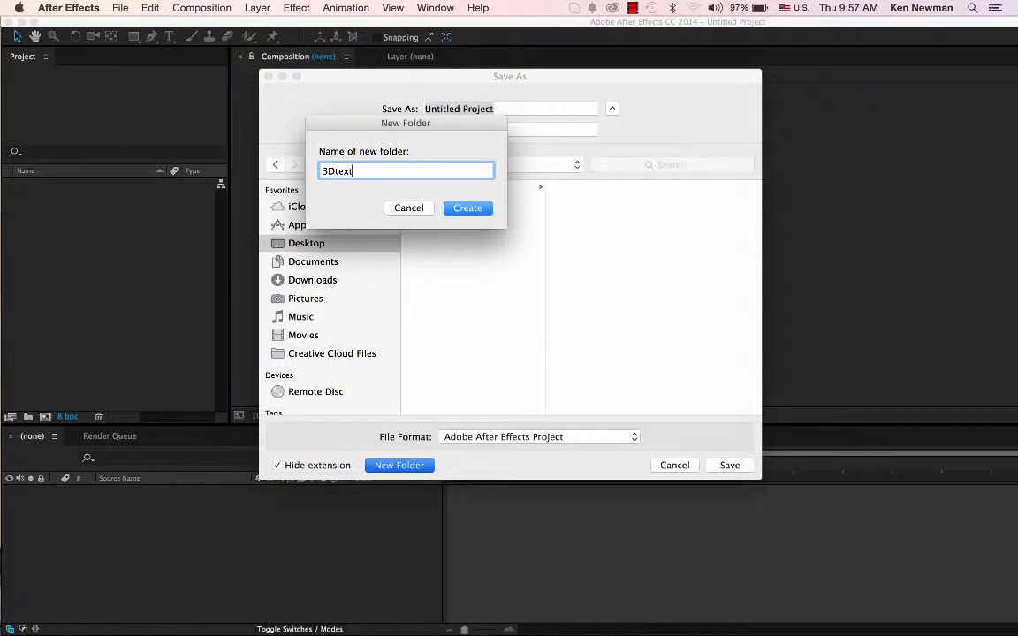
key(Return)
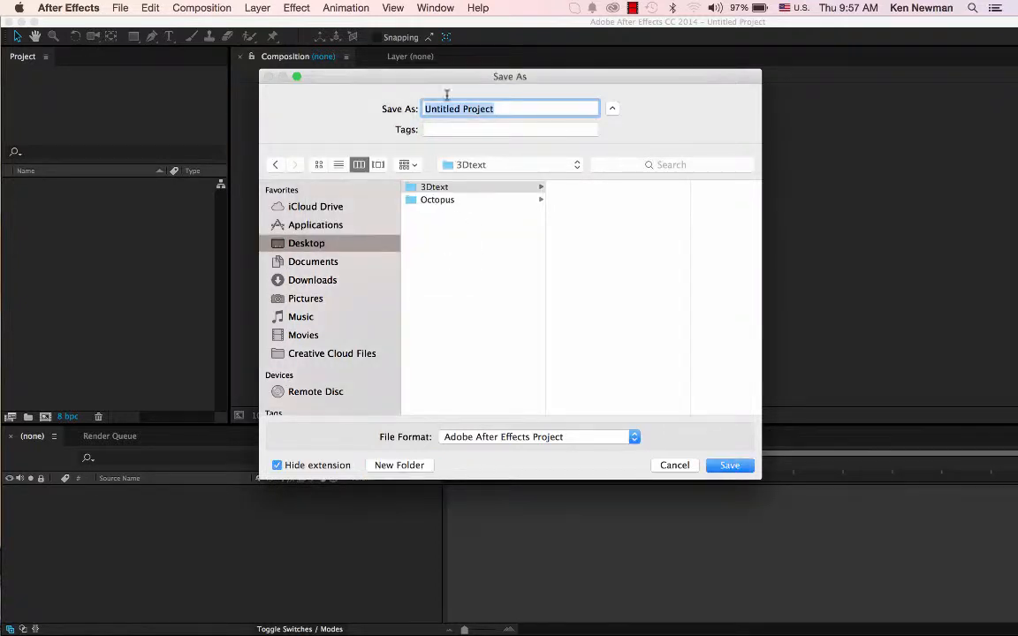
text(3dText)
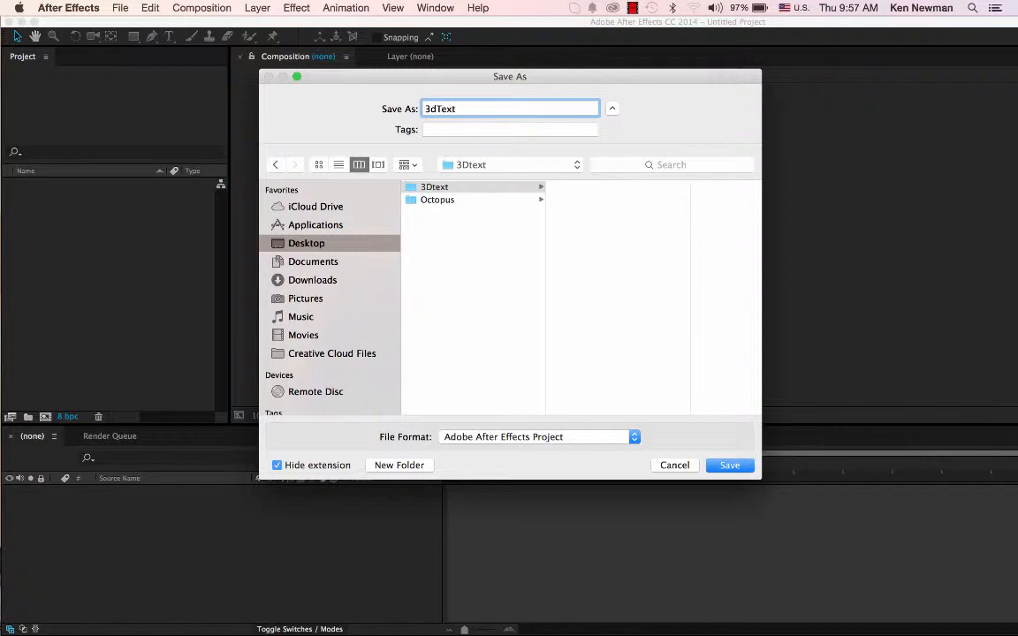
key(Return)
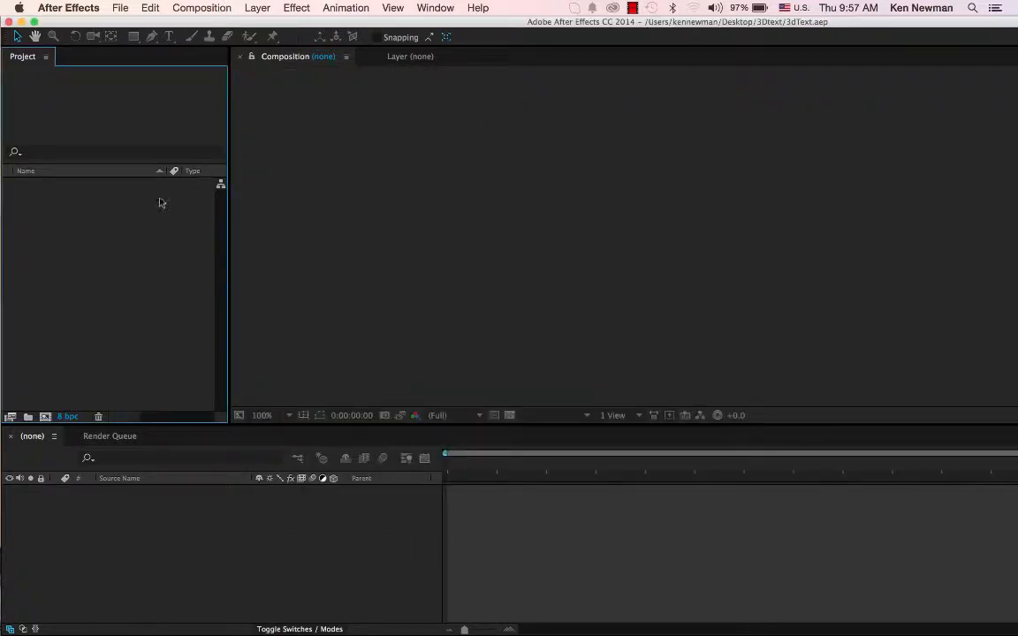
- Start a new composition named #Dtext, keeping the HDV/HDTV 720 29.97 preset
click(45, 416)
click(195, 9)
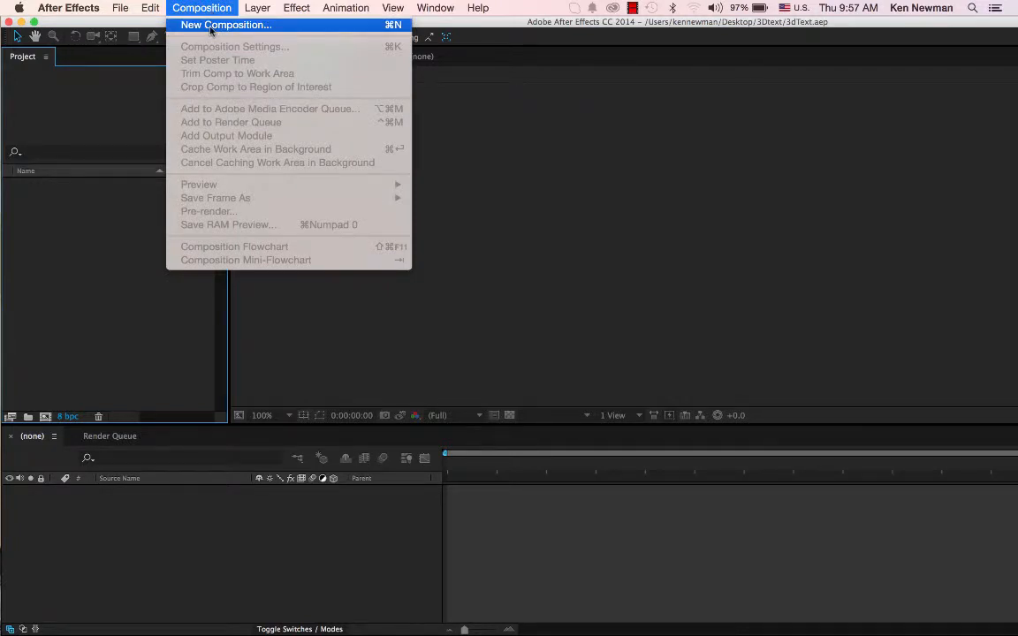
click(212, 26)
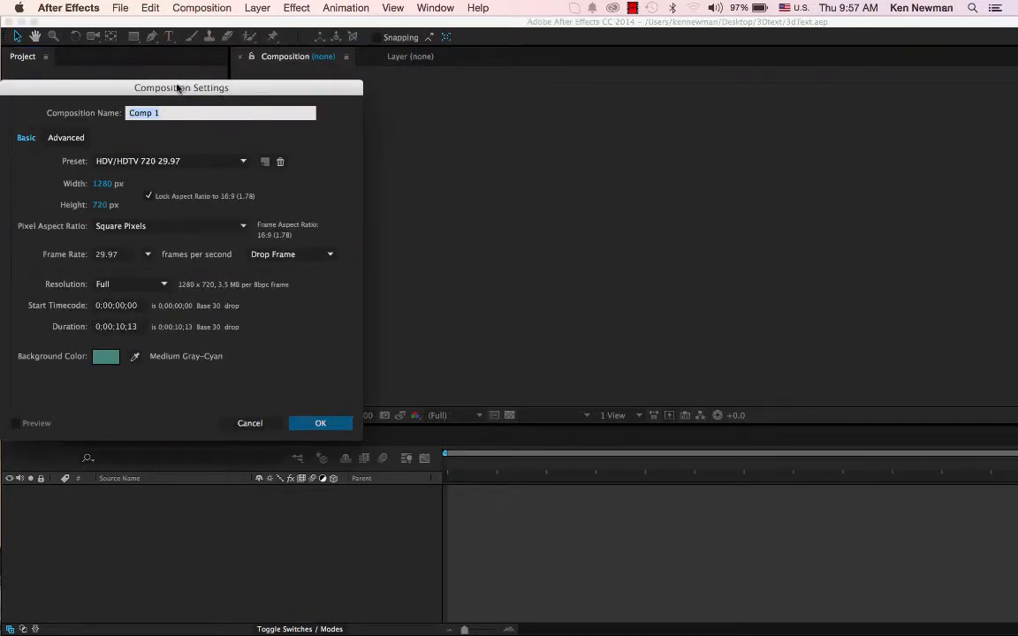
drag(177, 87, 275, 92)
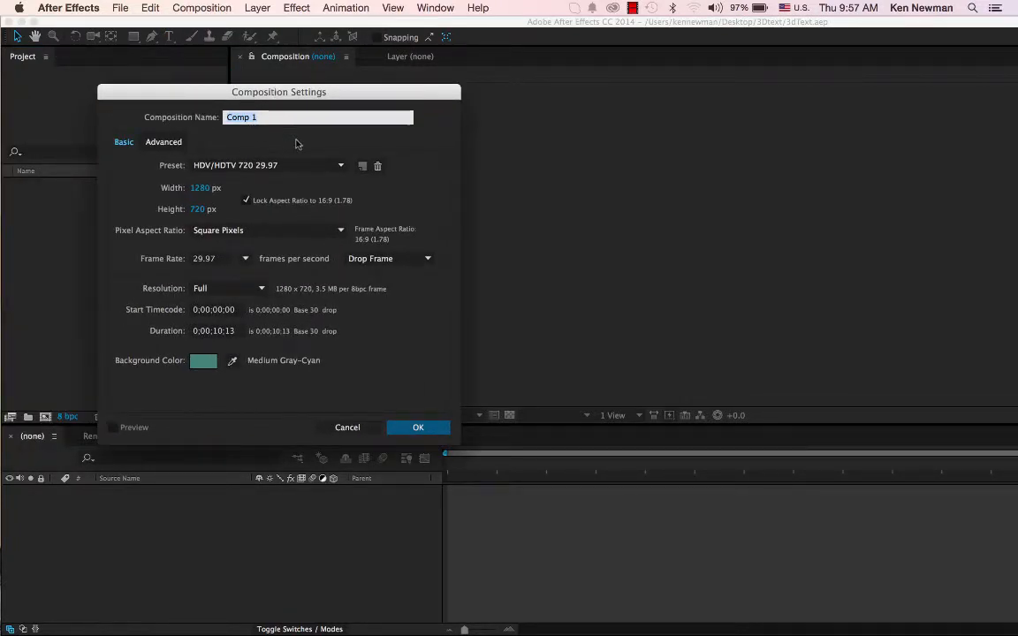
text(#Dtext)
click(341, 166)
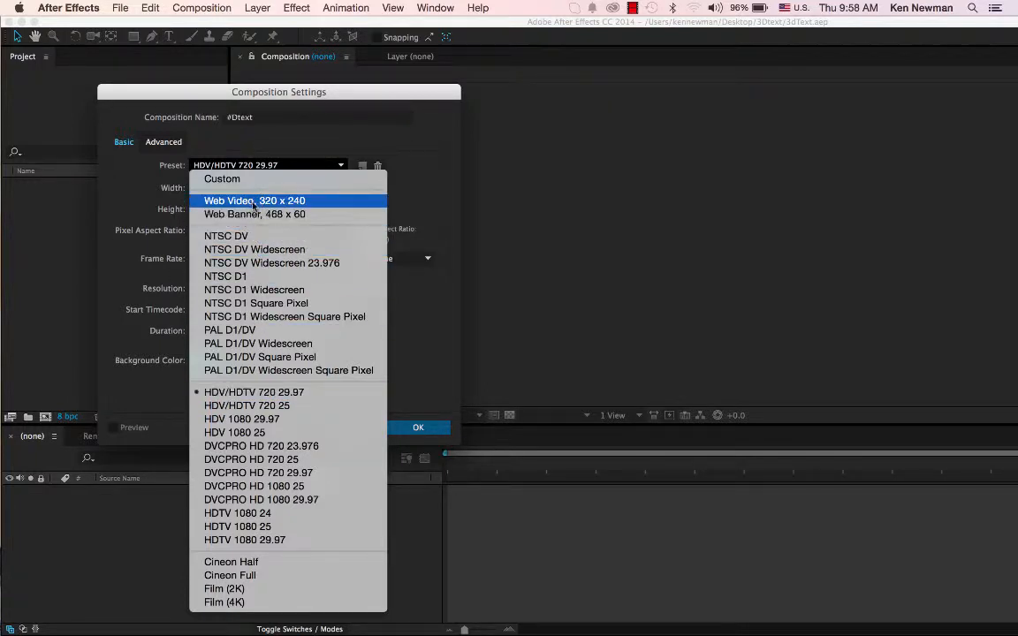
click(421, 325)
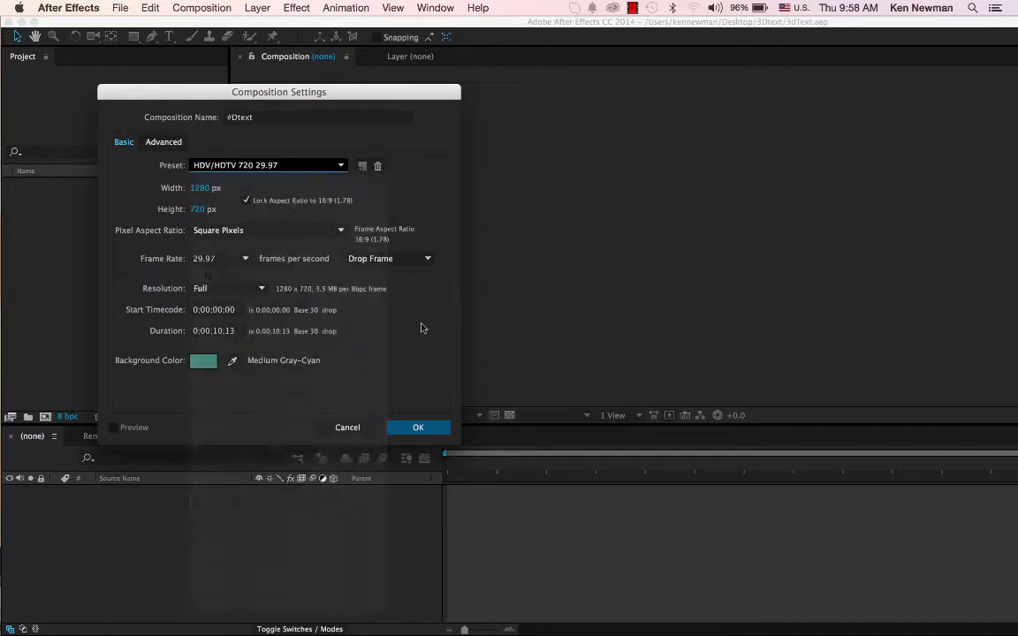
- Set the composition's background to the lighter gray-cyan 67ADA3 and create the composition
click(202, 364)
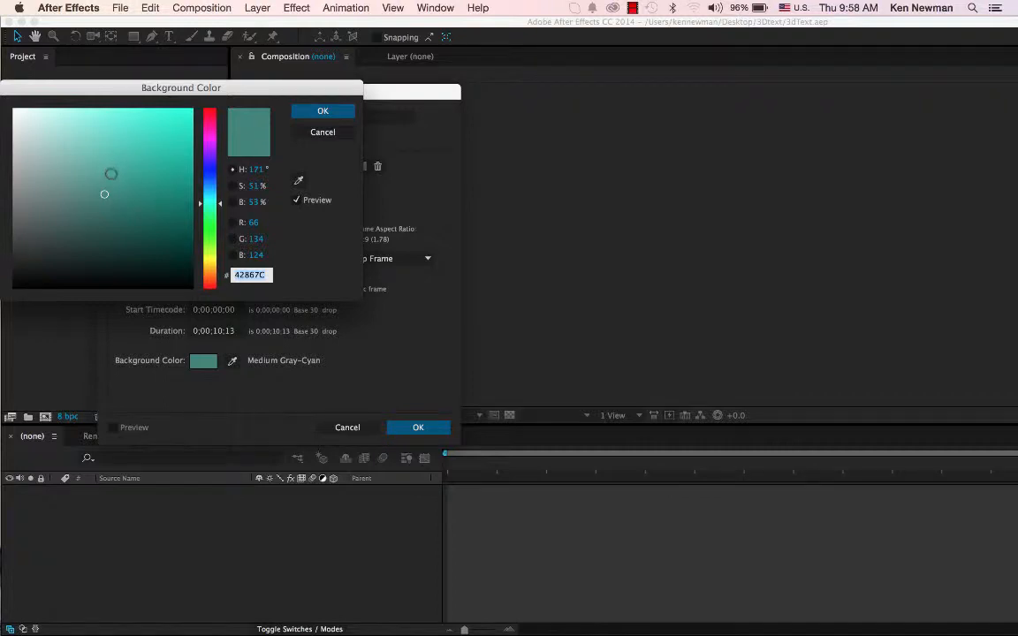
click(110, 174)
click(85, 166)
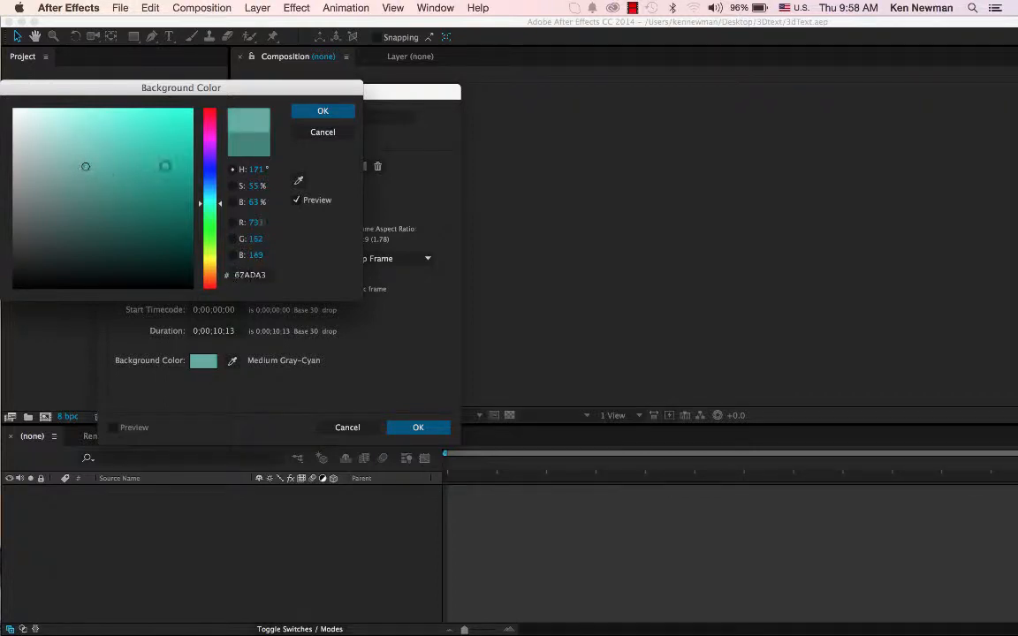
click(322, 112)
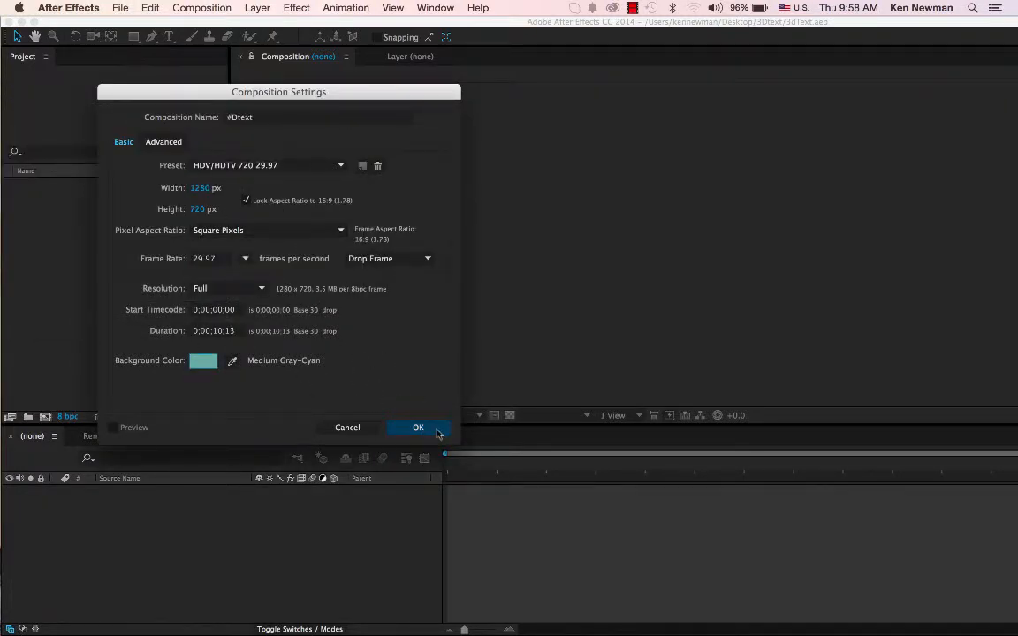
click(434, 431)
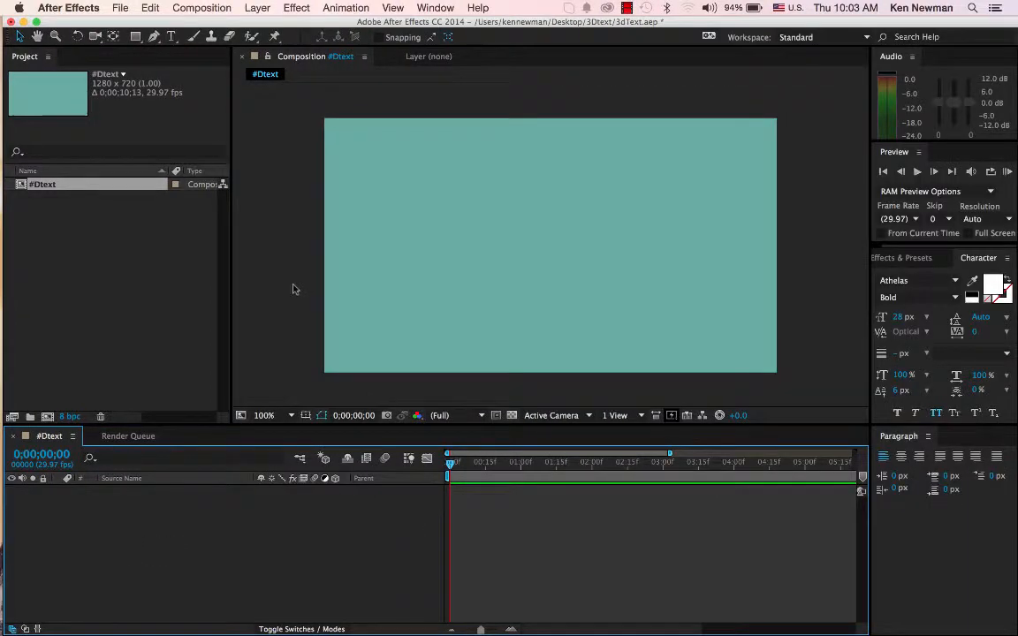
- Add a text layer to the #Dtext composition reading MY NAME
right_click(125, 517)
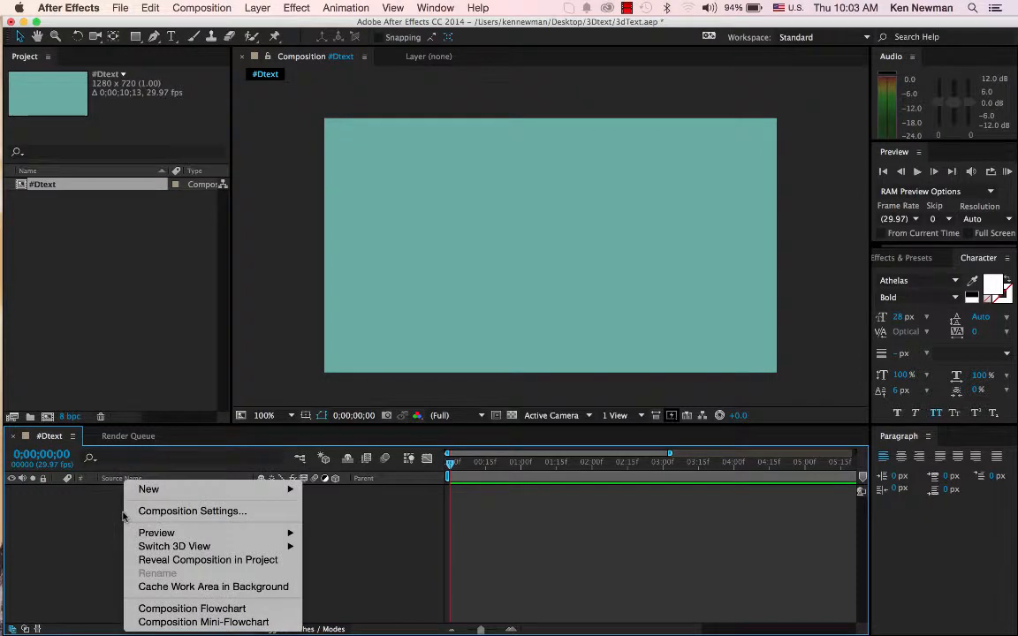
mouse_move(150, 487)
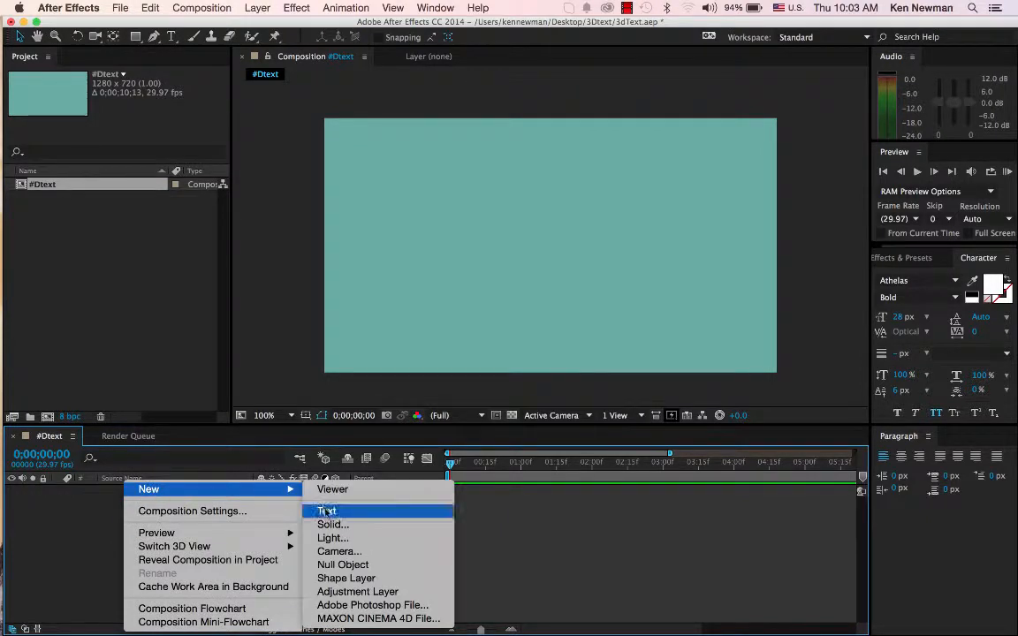
click(255, 7)
click(265, 8)
mouse_move(415, 25)
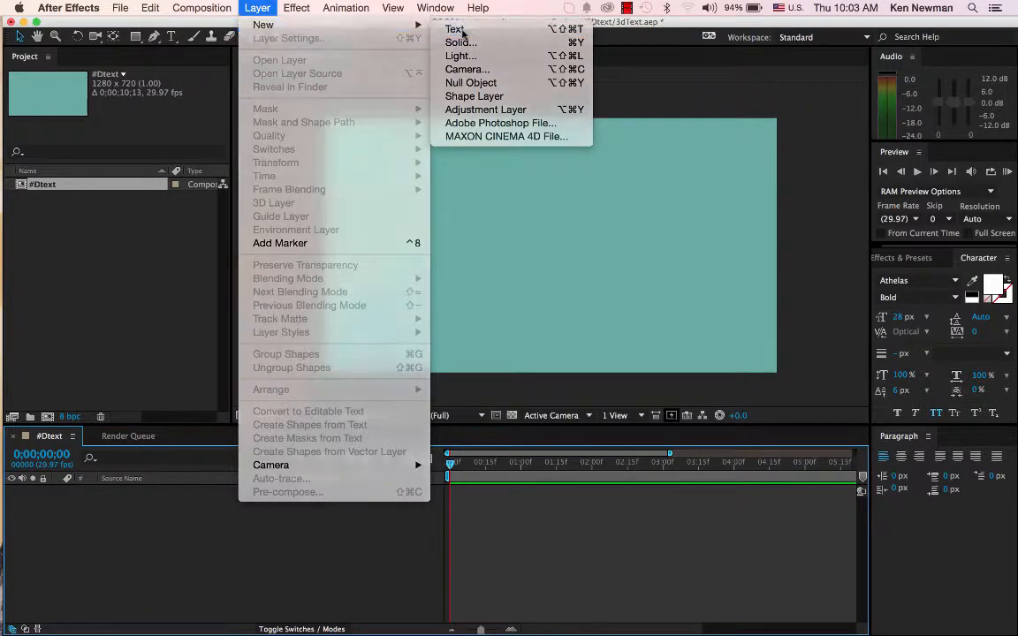
click(462, 31)
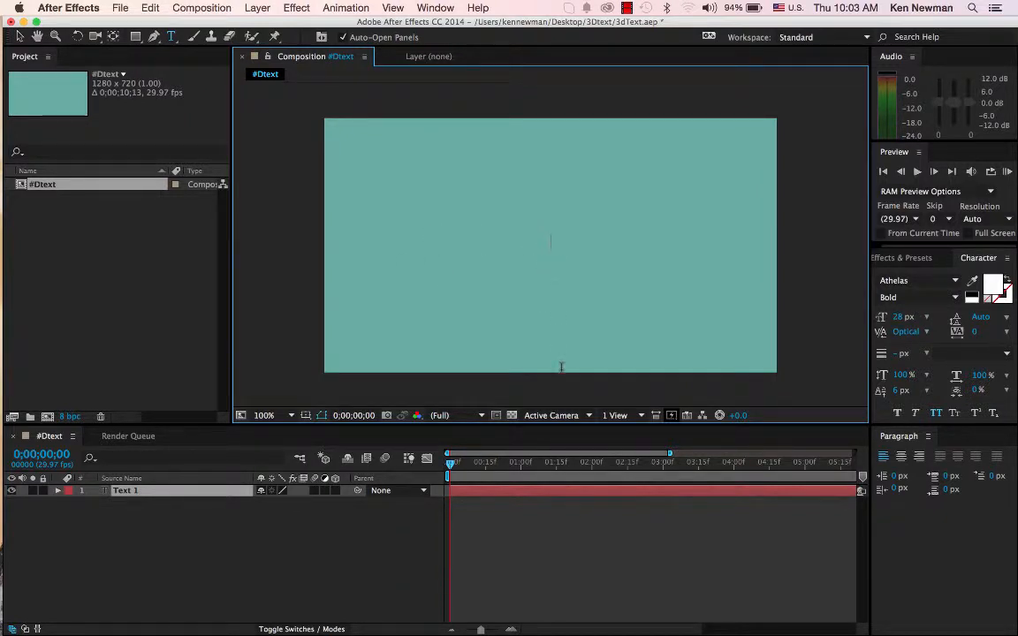
text(MY NAME)
- Try Bauhaus 93, Big Caslon and Bradley Hand on the MY NAME text, and settle on the Britannic Bold font
drag(597, 241, 546, 239)
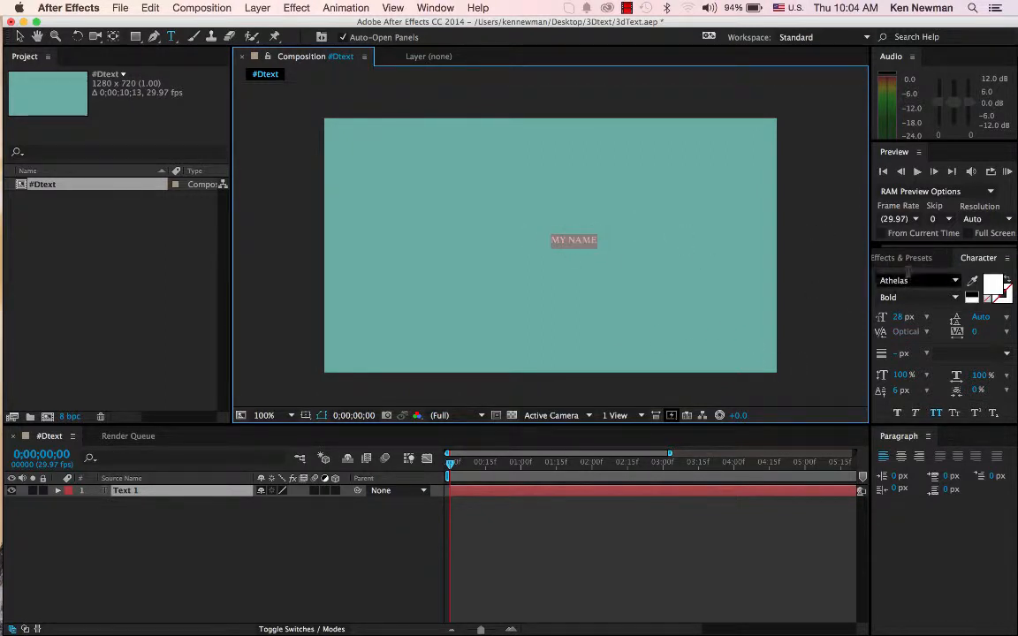
click(955, 281)
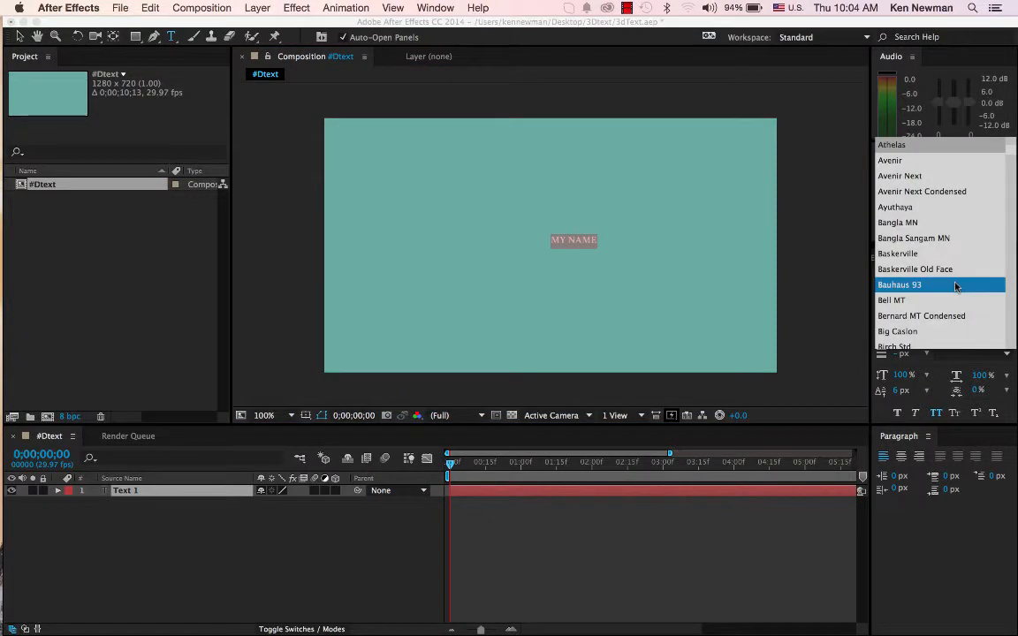
click(955, 283)
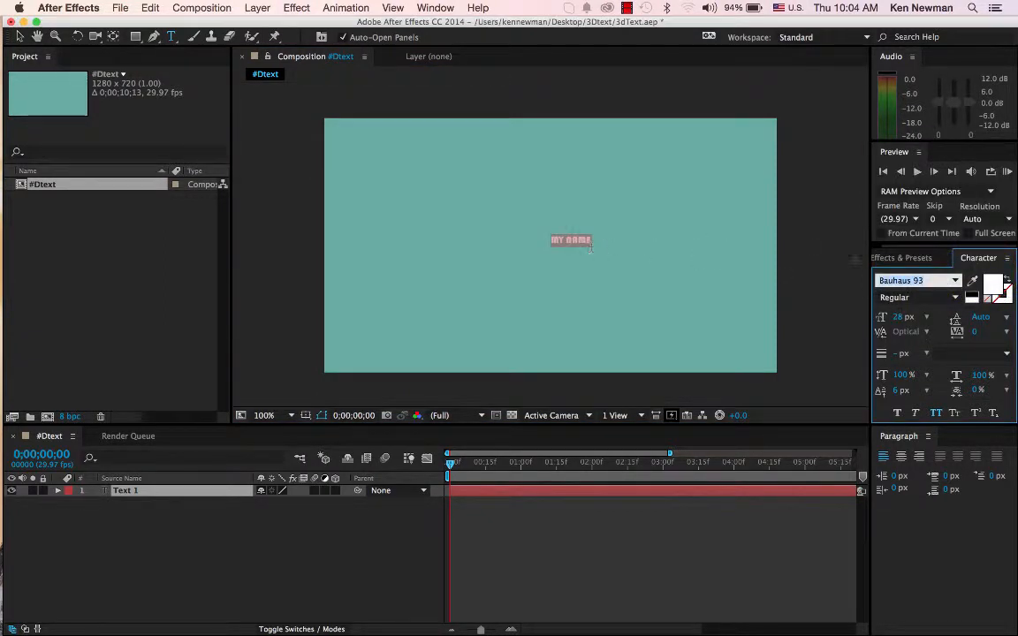
click(955, 281)
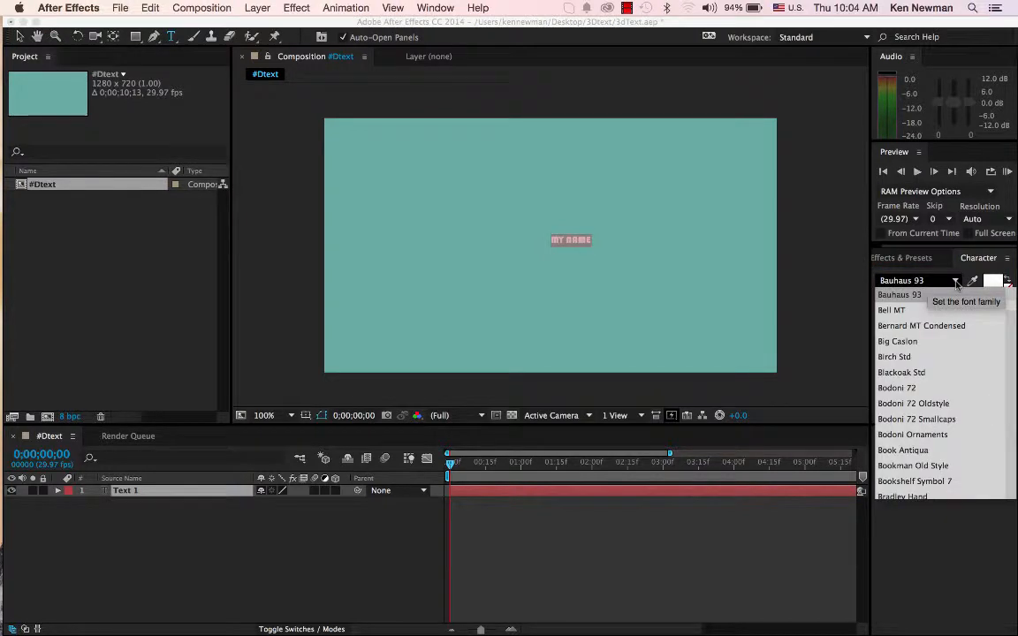
click(914, 343)
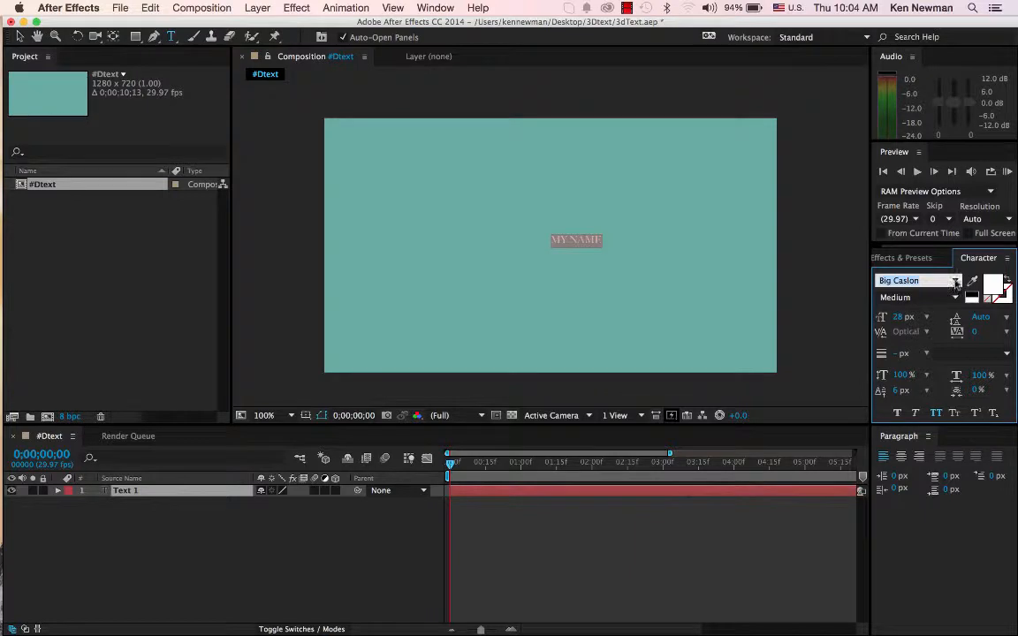
click(924, 281)
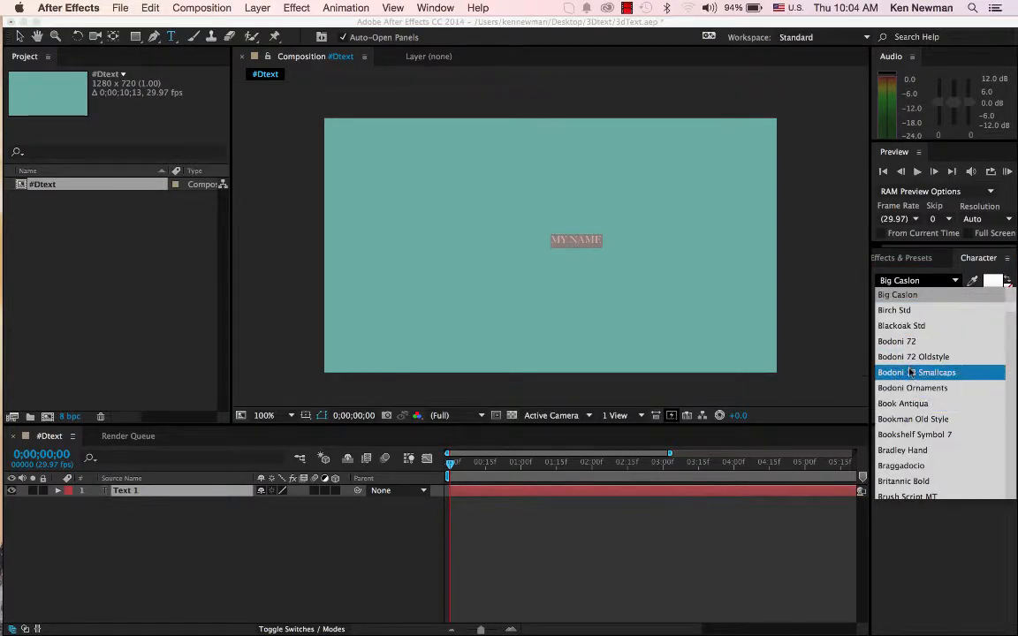
click(901, 450)
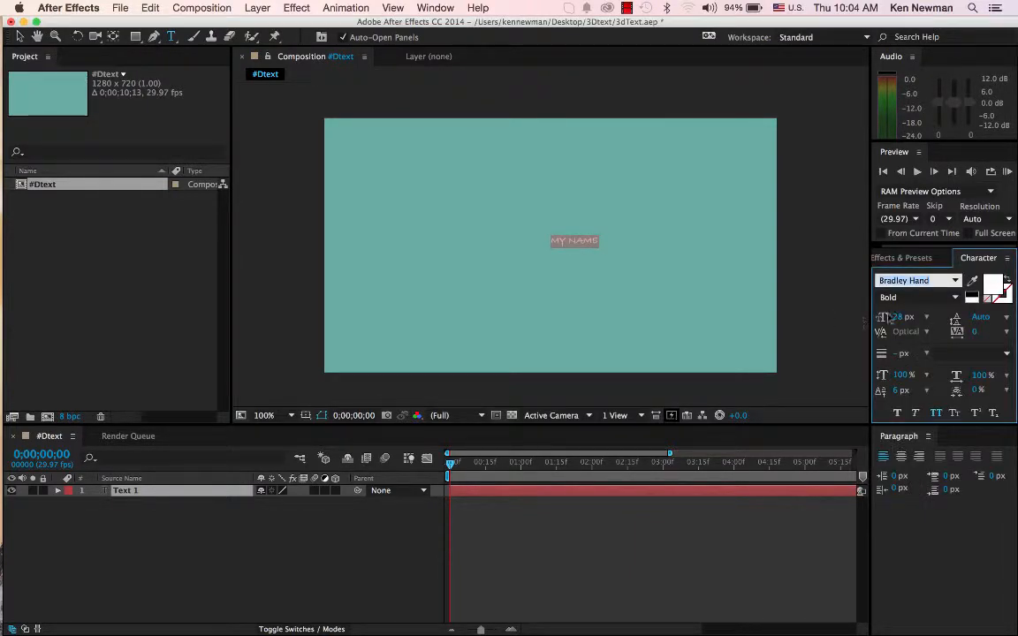
click(957, 283)
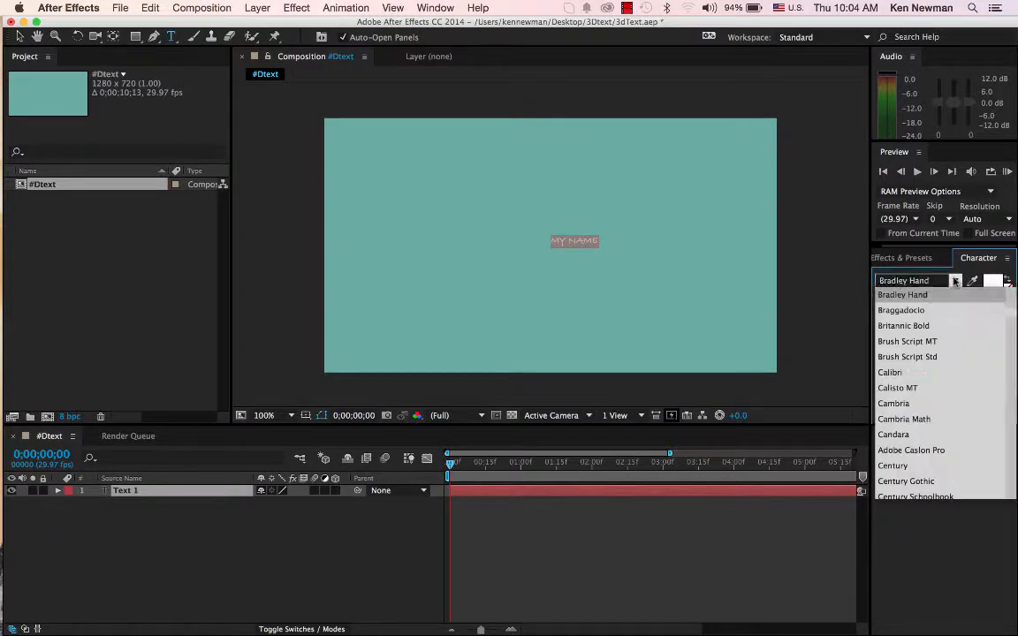
click(919, 327)
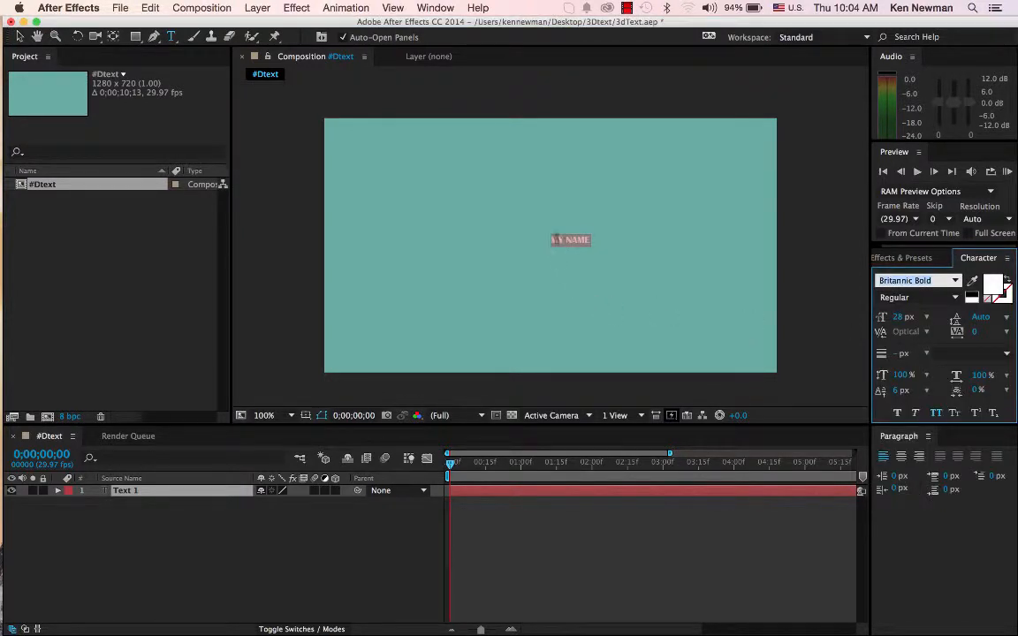
- Enlarge the MY NAME text to 93 px and move it left and slightly down, nearer the middle of the composition
click(899, 317)
drag(900, 317, 954, 320)
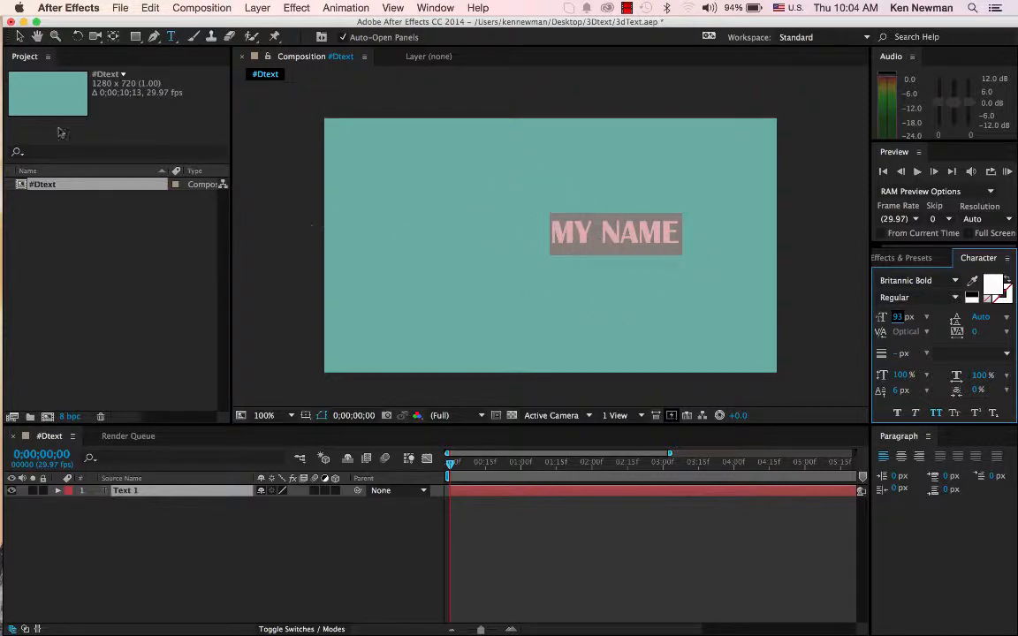
click(20, 38)
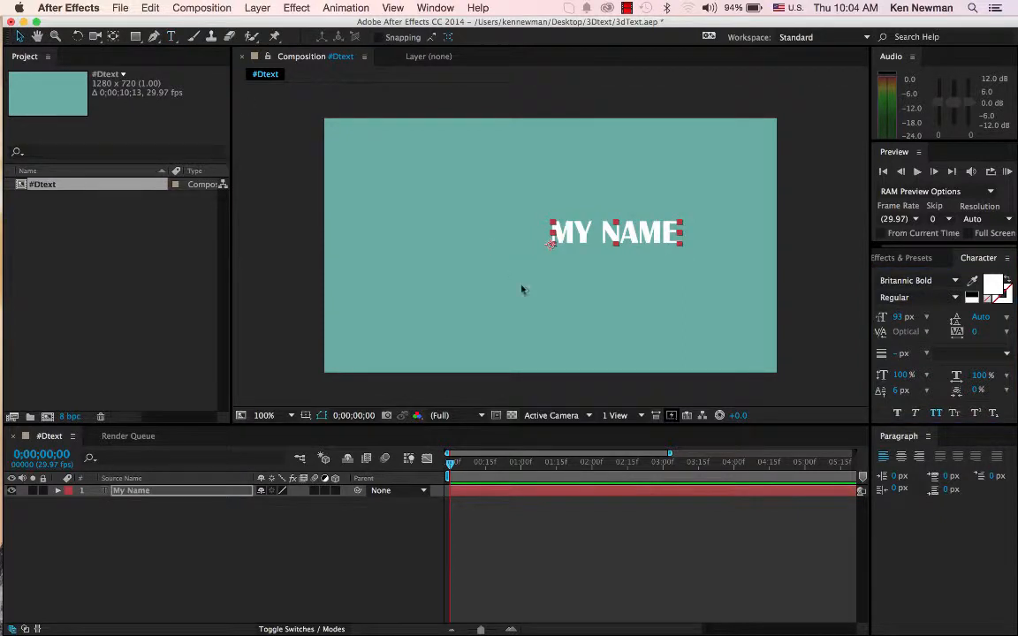
right_click(530, 217)
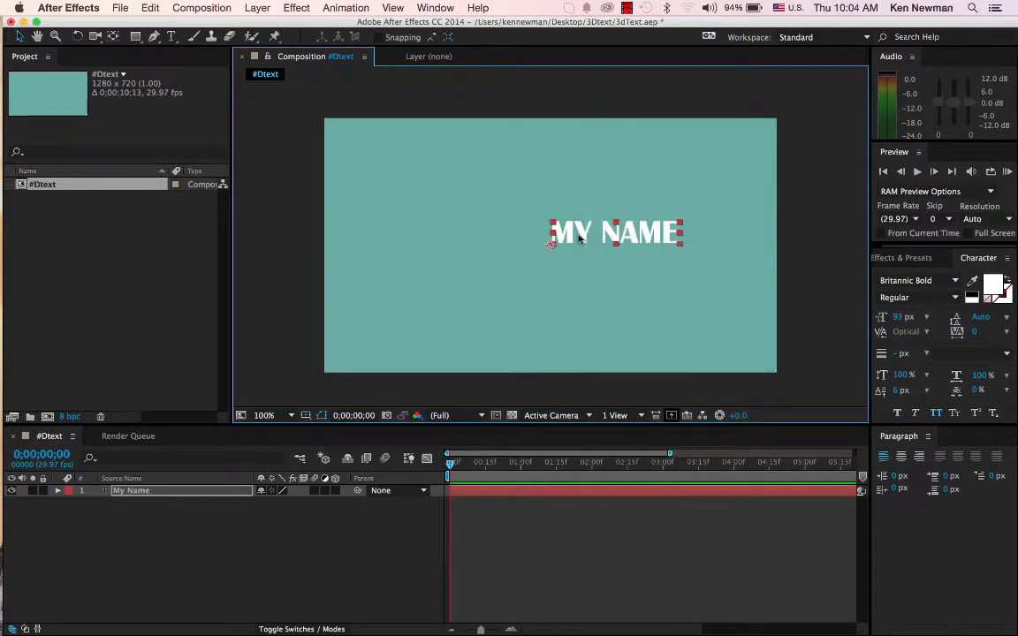
drag(578, 239, 531, 256)
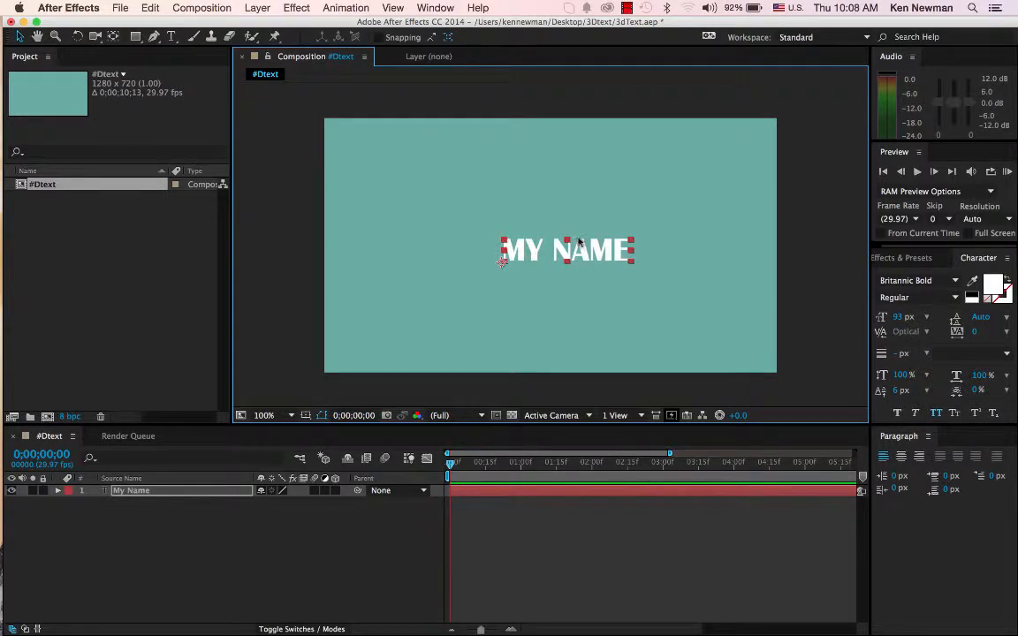
- Shift the MY NAME text slightly and turn its layer into a 3D layer
drag(581, 256, 637, 232)
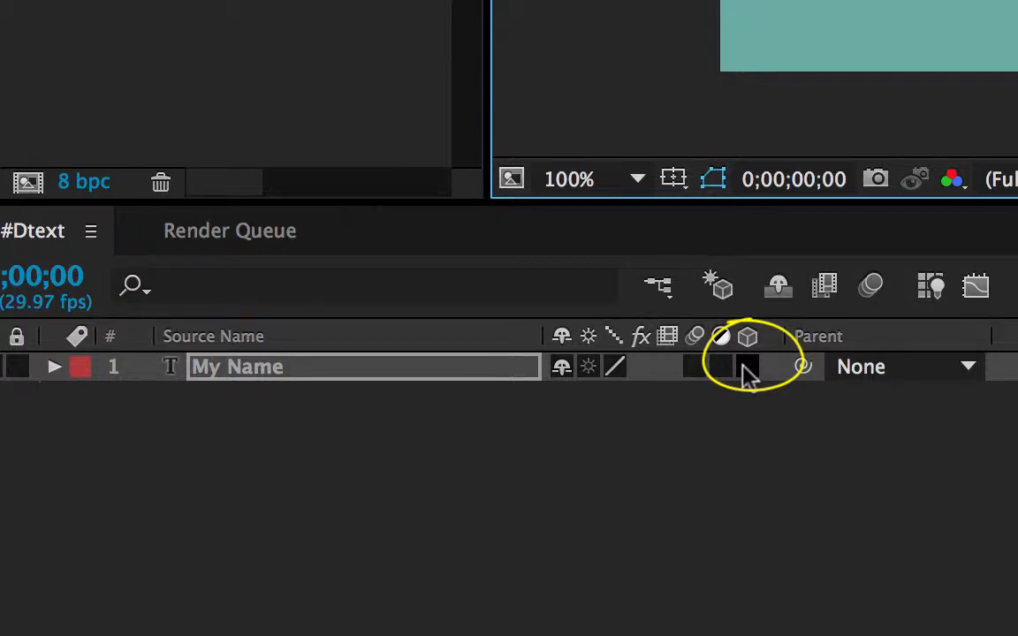
click(747, 367)
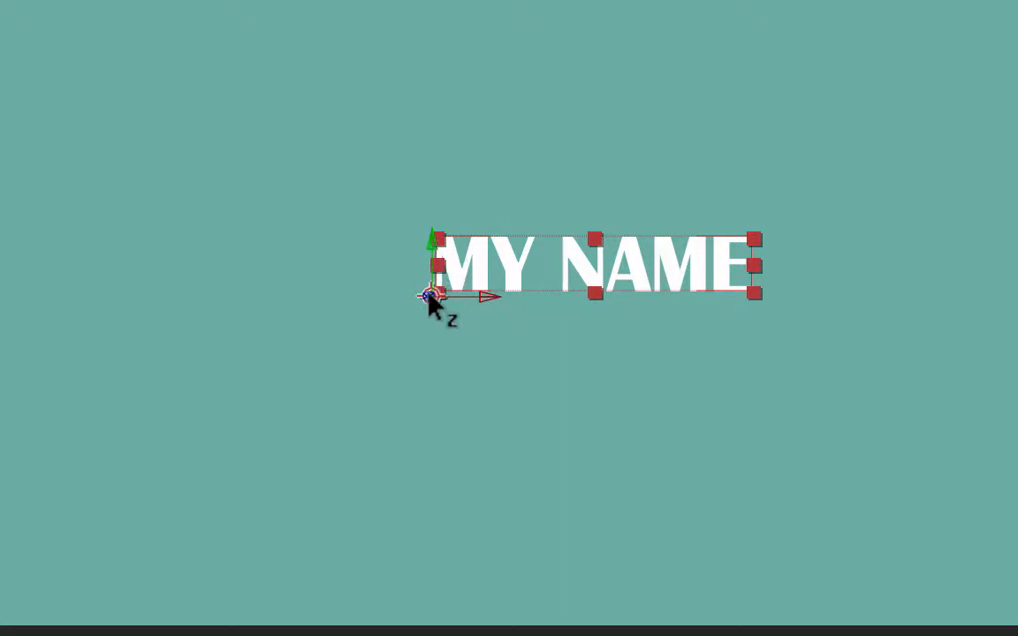
- Move the 3D MY NAME text along its X, Y and Z axes to position 524, 274, -33.3
drag(481, 266, 339, 188)
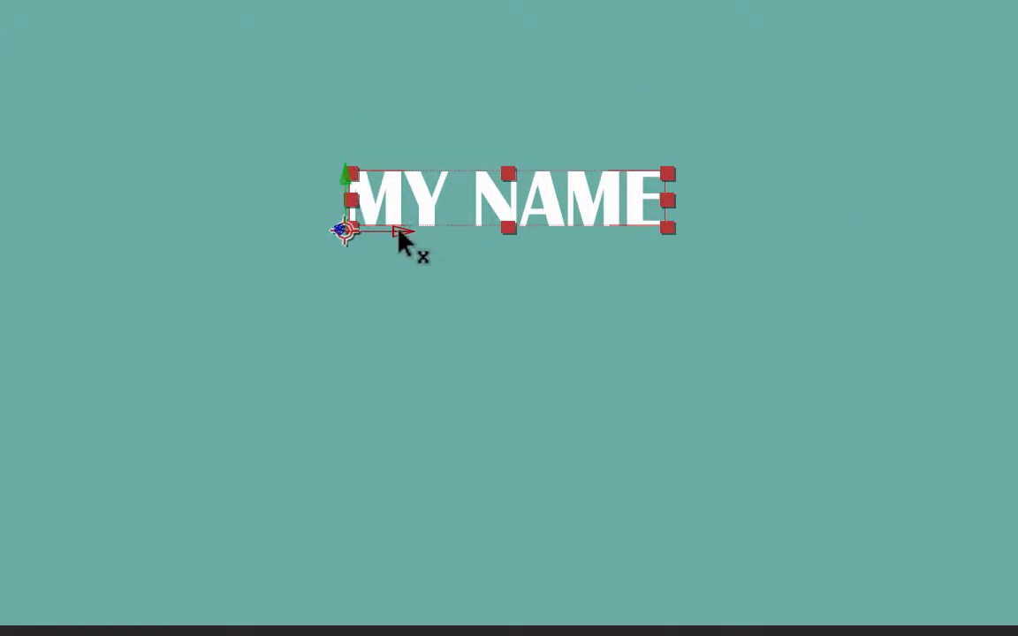
drag(402, 241, 495, 100)
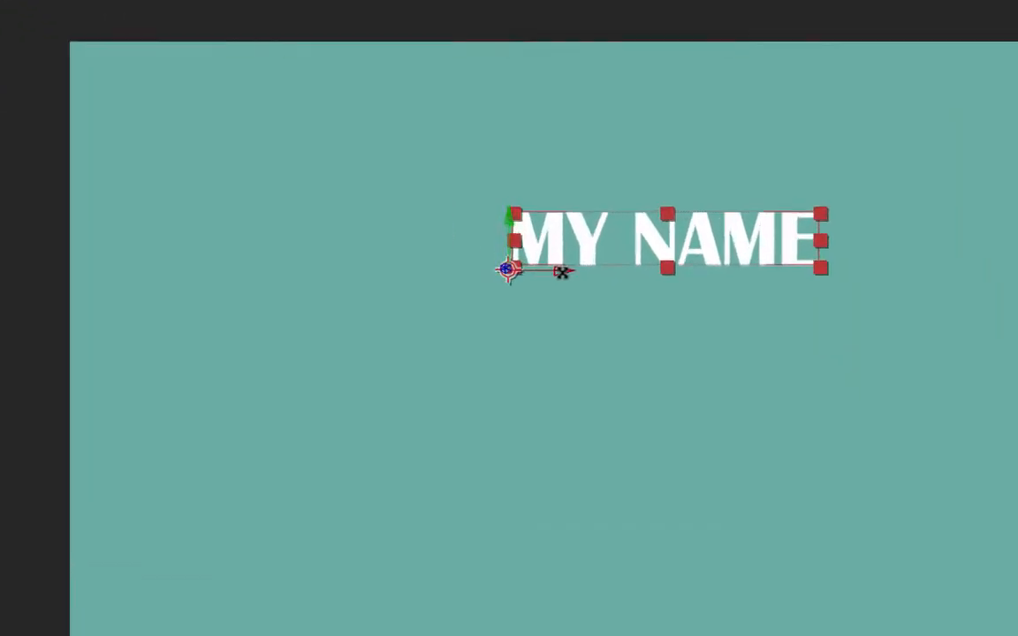
drag(532, 214, 535, 284)
drag(571, 452, 604, 608)
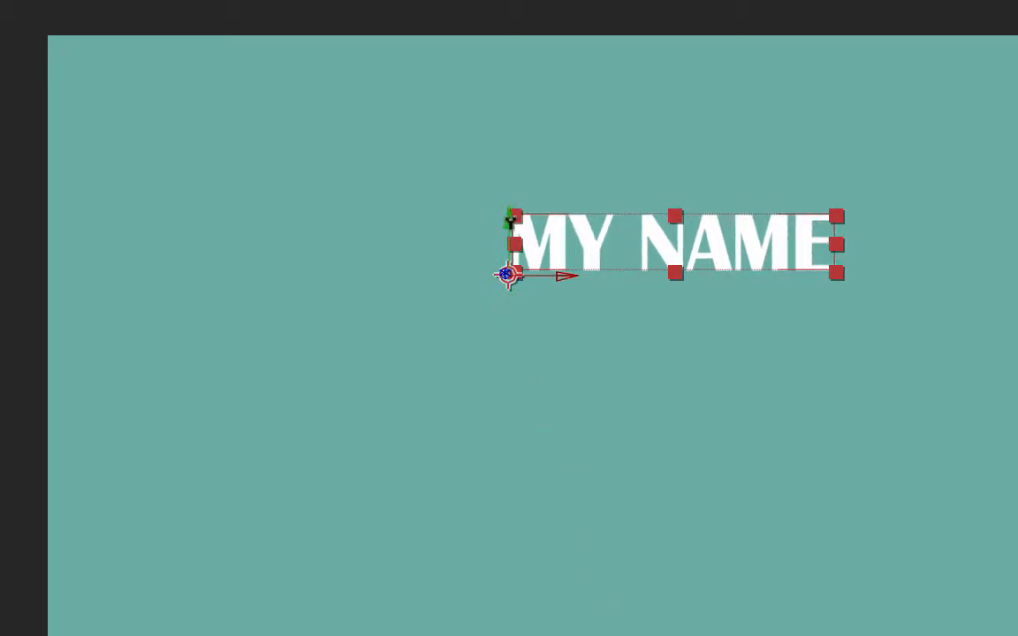
drag(510, 221, 188, 226)
drag(450, 248, 718, 55)
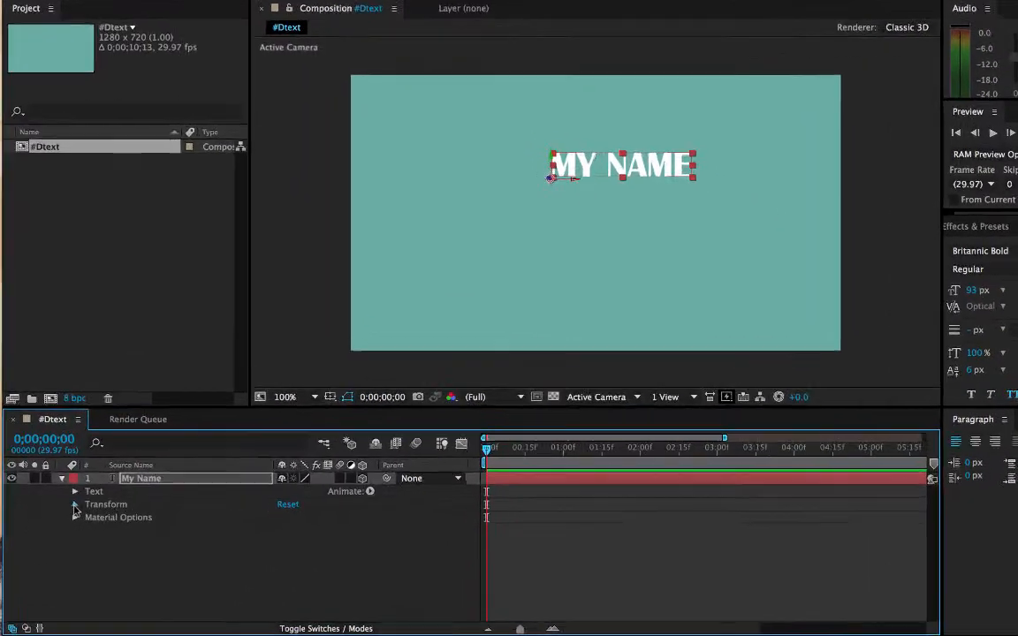
- Reveal the My Name layer's Transform properties and switch 3D off and back on to compare them
click(70, 514)
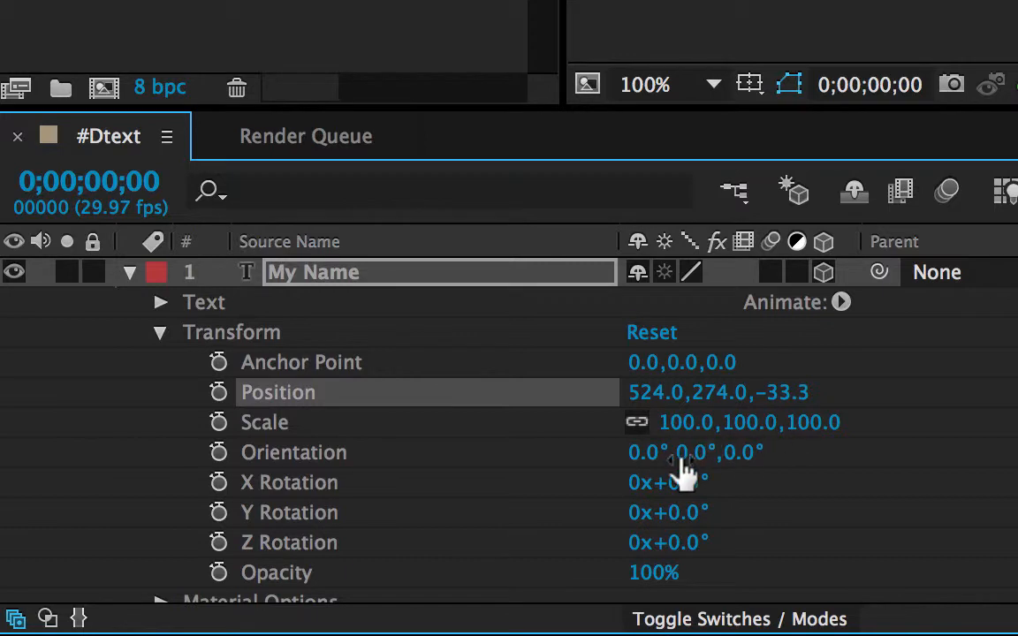
click(824, 274)
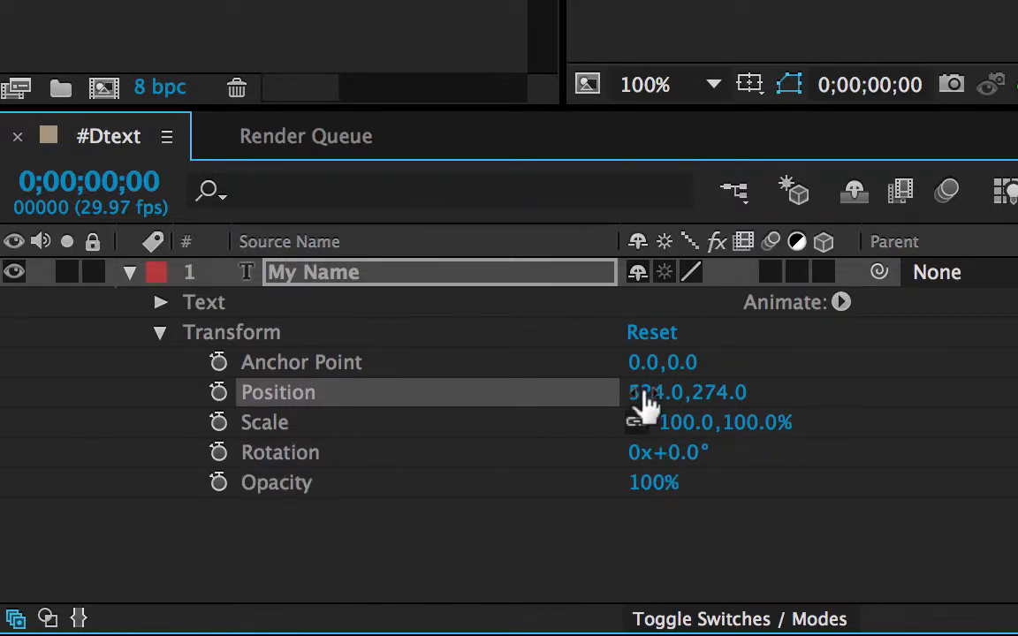
click(824, 273)
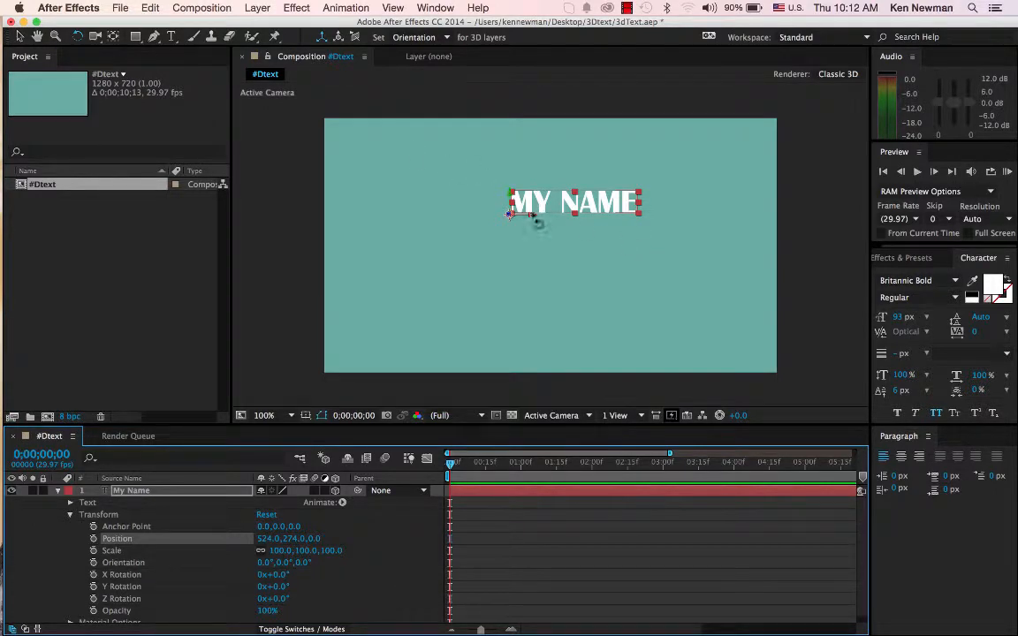
- Tilt the MY NAME text to an X orientation of 308° and move it up and back in depth to position 471, -87.6, 908.8
drag(538, 222, 533, 195)
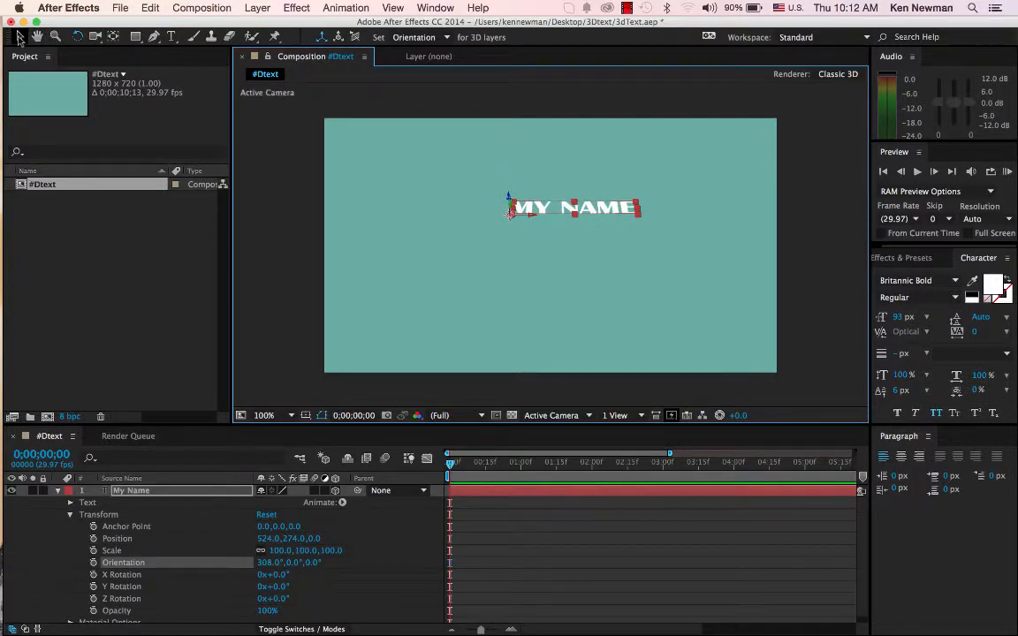
click(20, 37)
drag(597, 209, 576, 330)
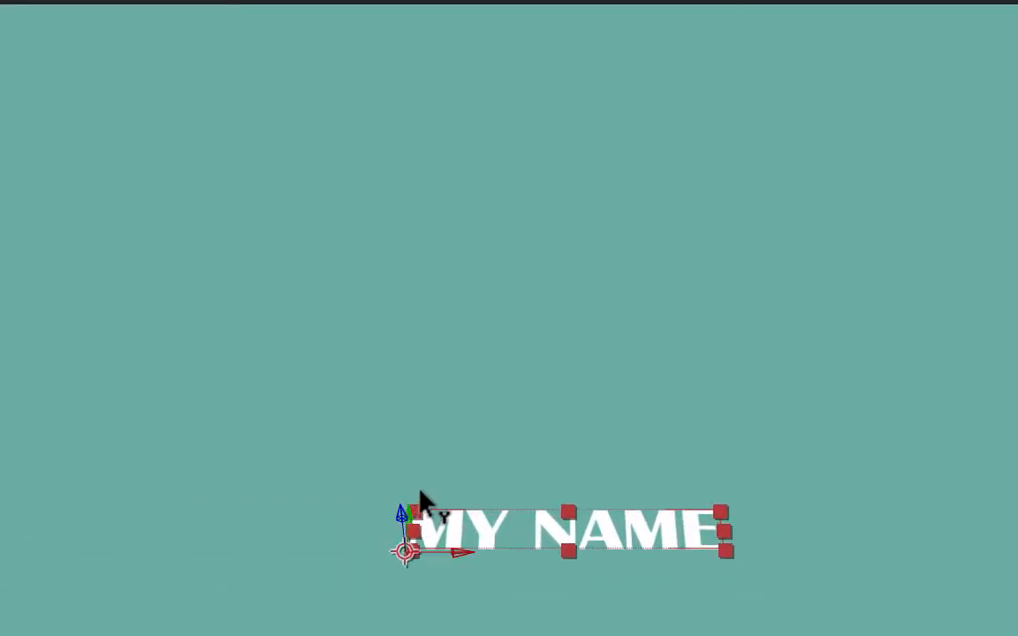
drag(453, 320, 474, 1)
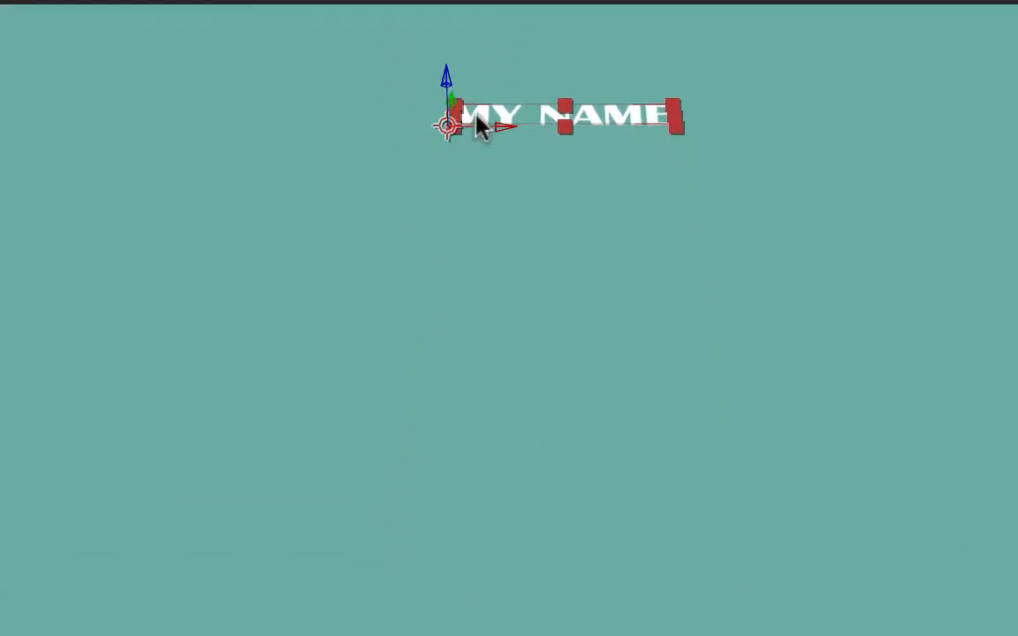
drag(455, 107, 454, 2)
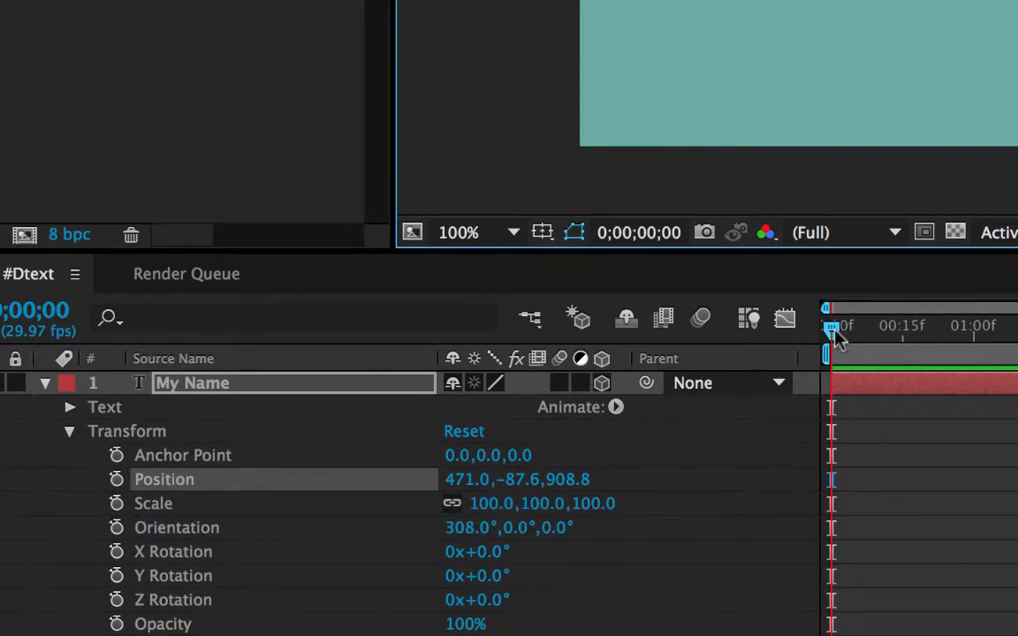
- Keyframe the text's Position at 0;00;00;00, and move it to 471, 649.1, -34.2 at 0;00;02;00 for a second keyframe
click(837, 340)
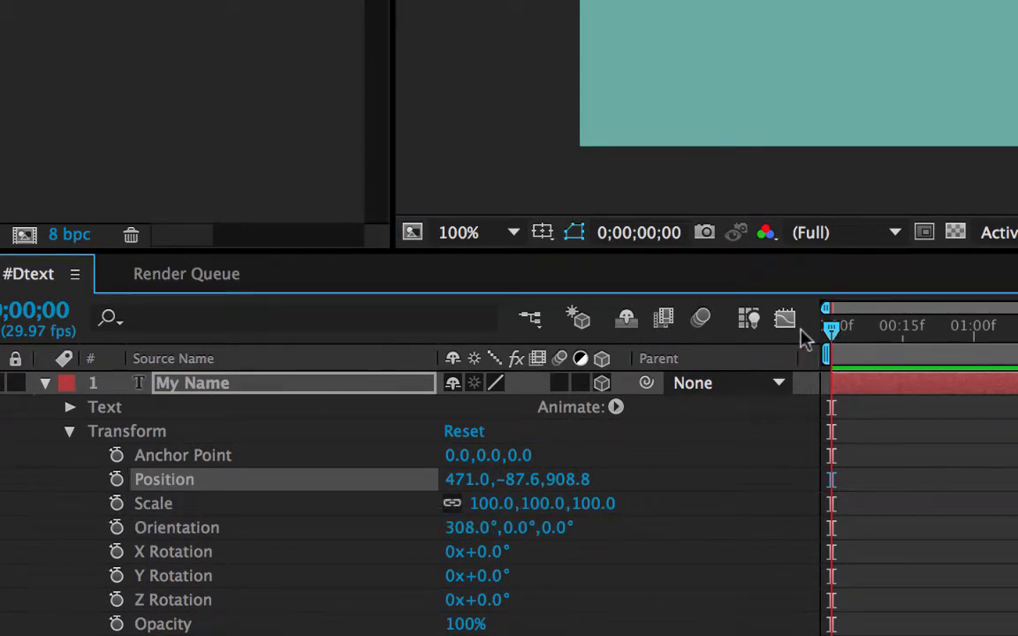
click(116, 479)
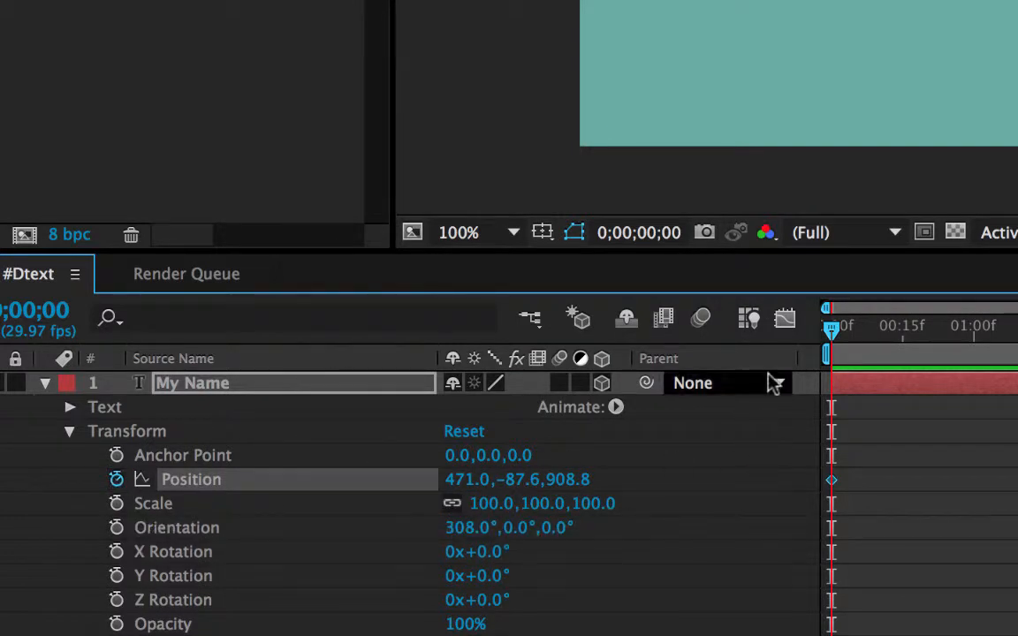
drag(833, 331, 1017, 332)
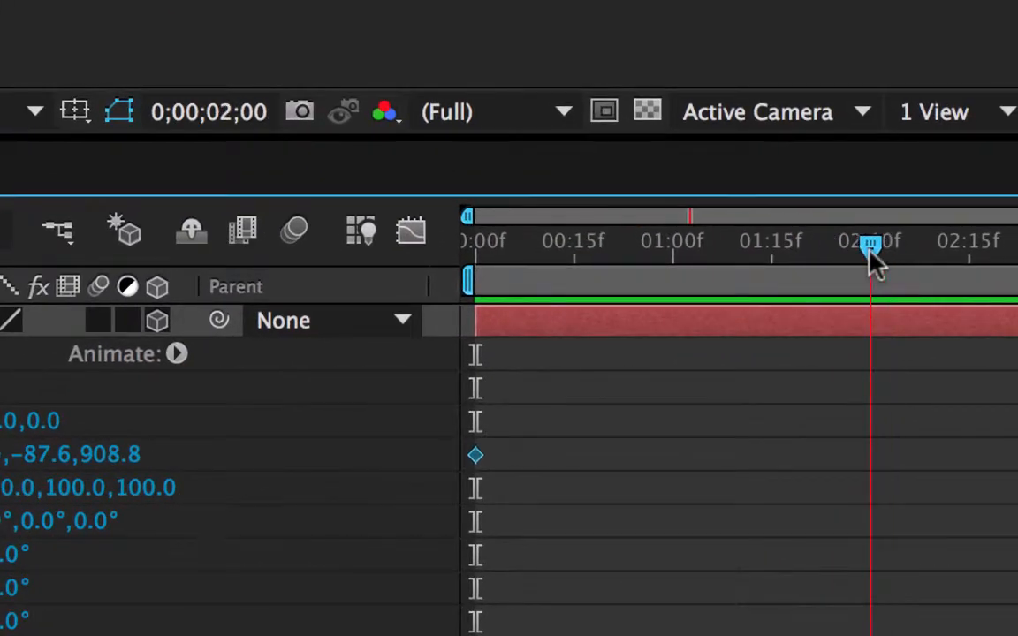
drag(875, 261, 872, 262)
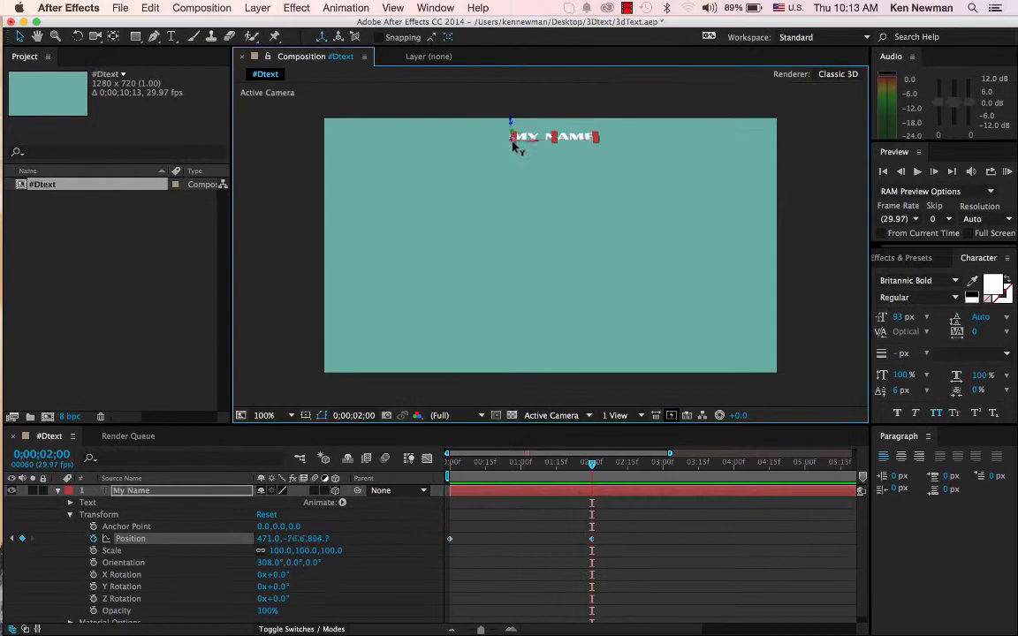
drag(513, 139, 432, 552)
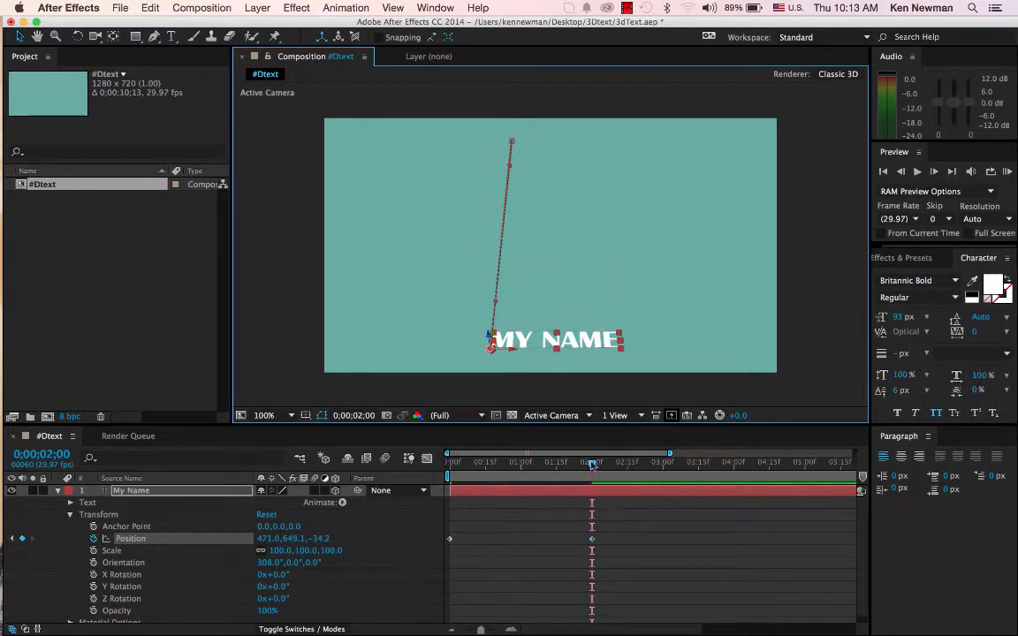
mouse_move(592, 463)
mouse_down()
mouse_move(459, 464)
mouse_move(598, 463)
mouse_up()
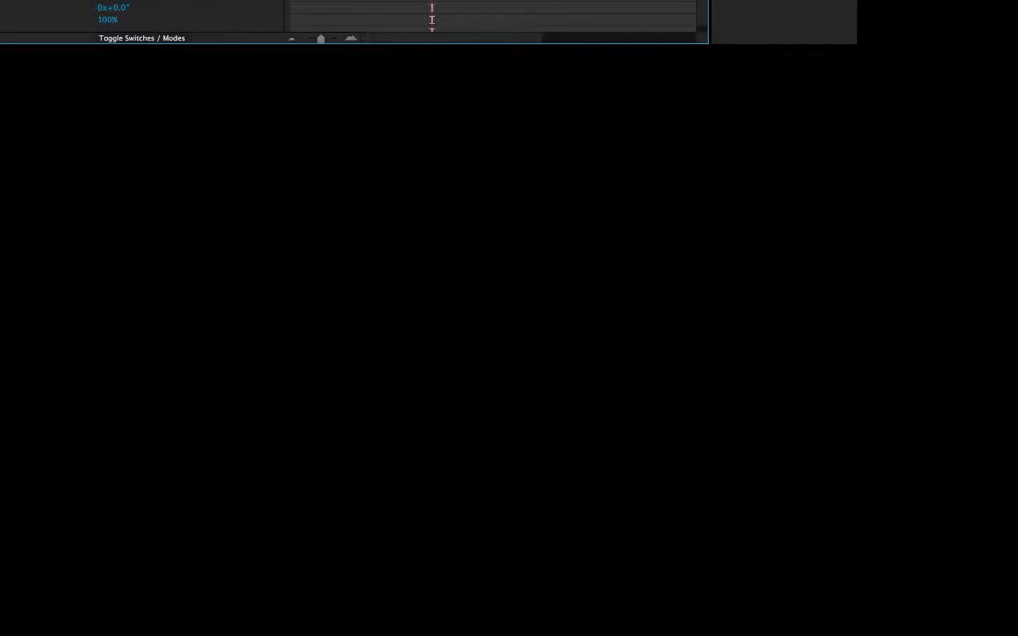
- Enable motion blur for the My Name layer and the composition, and return to the start of the timeline
scroll(353, 15, down, 1)
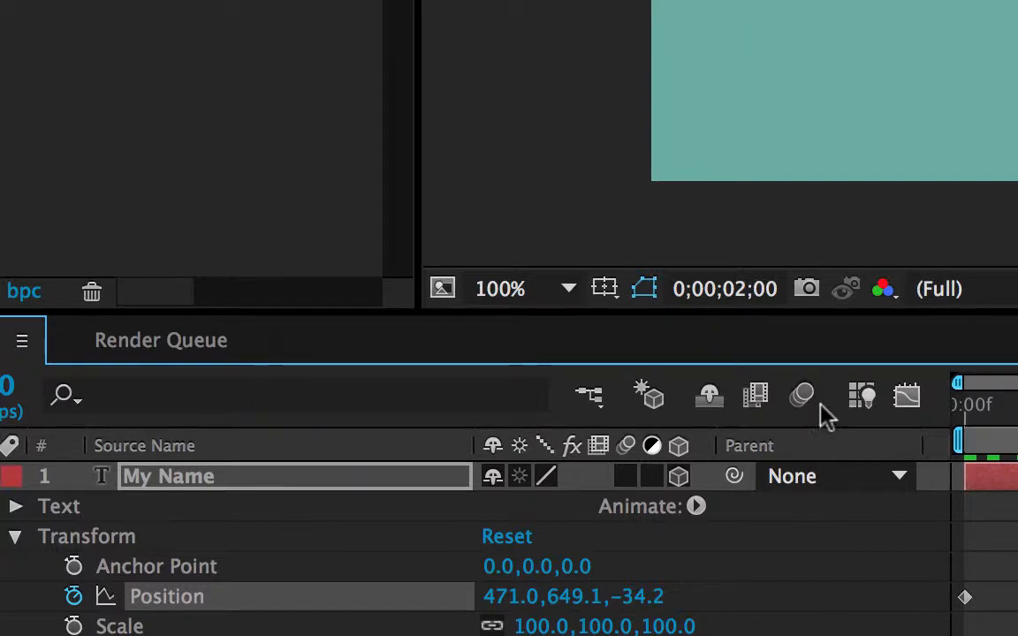
click(626, 478)
drag(955, 435, 533, 467)
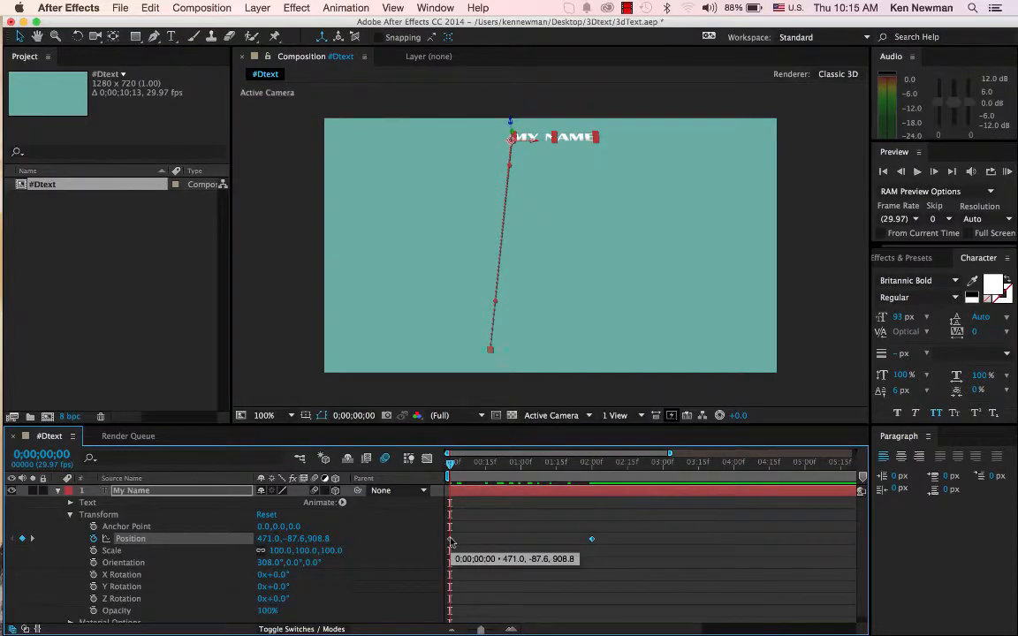
- Apply Easy Ease to both Position keyframes of the My Name layer and preview the movement
right_click(450, 540)
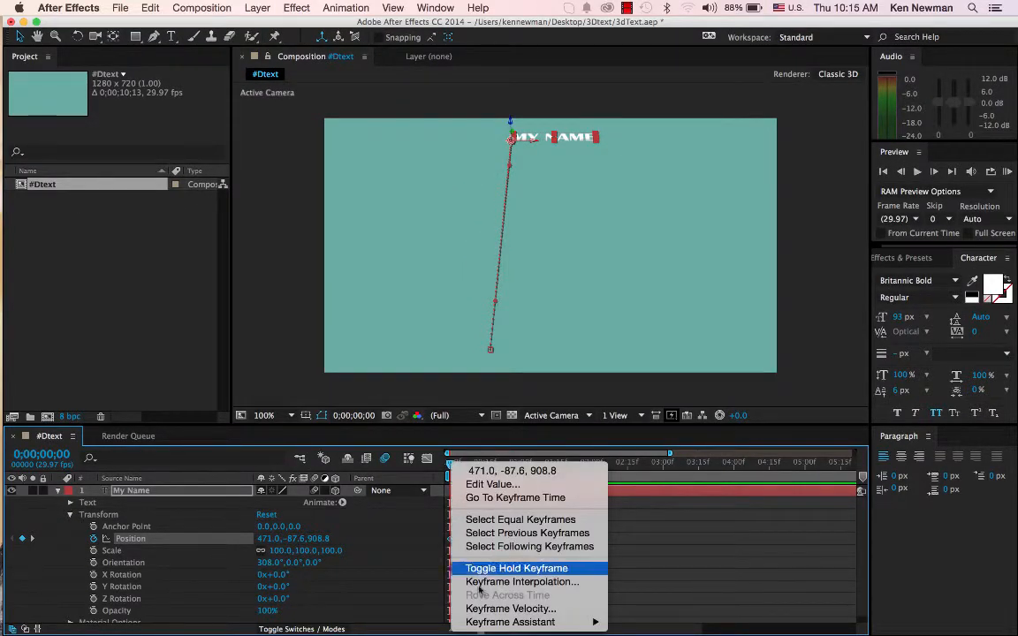
mouse_move(506, 623)
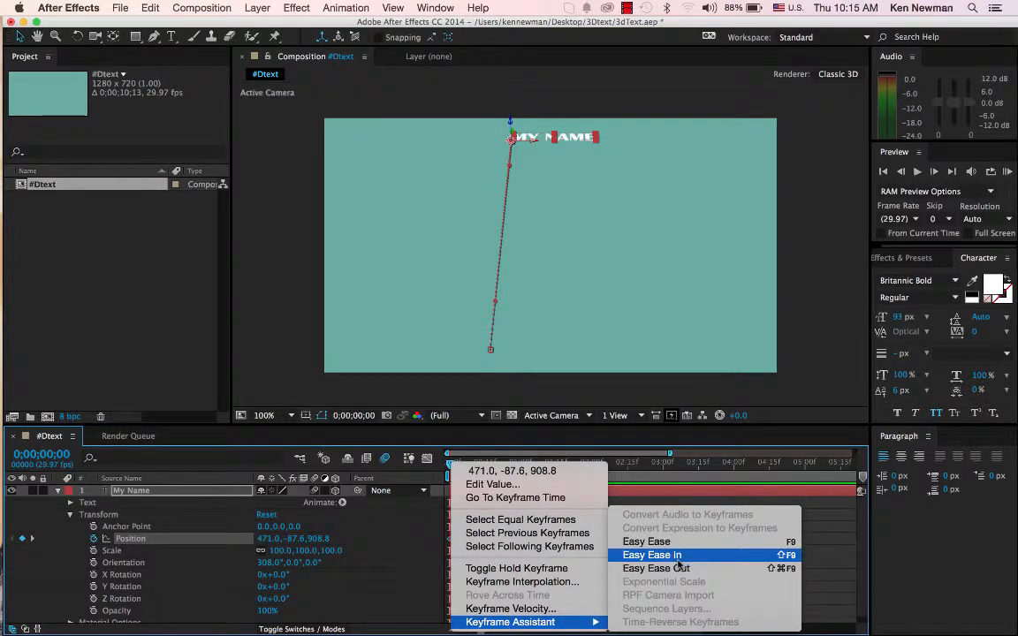
click(649, 542)
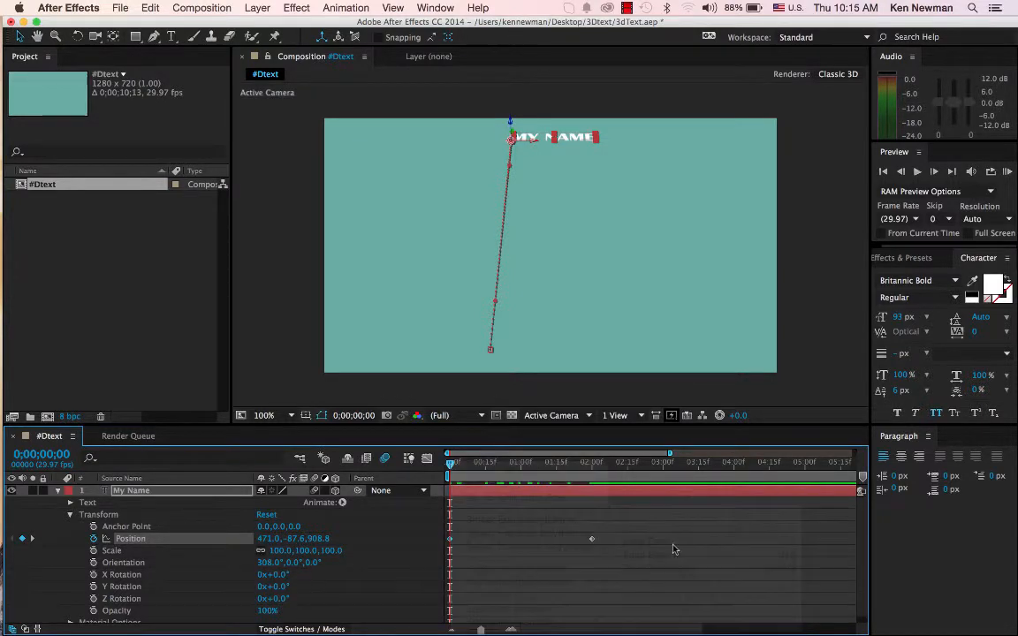
right_click(593, 541)
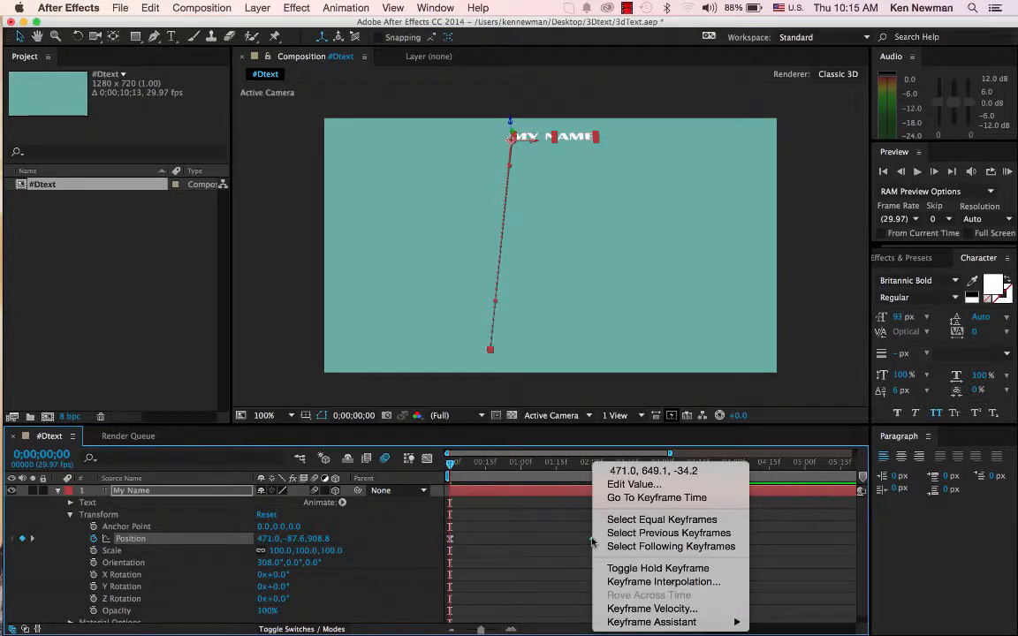
mouse_move(672, 622)
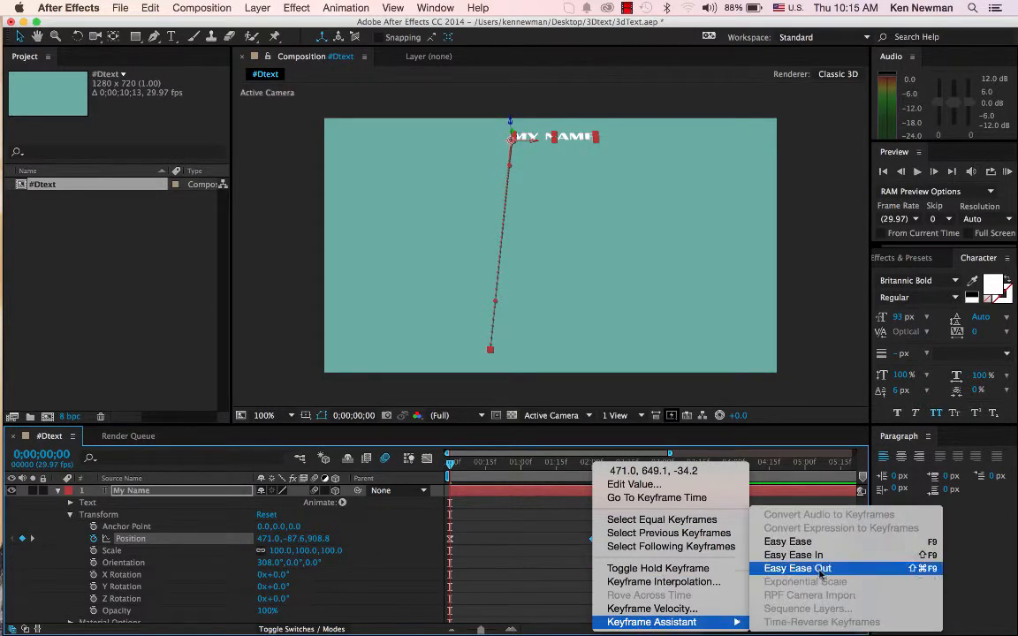
click(796, 541)
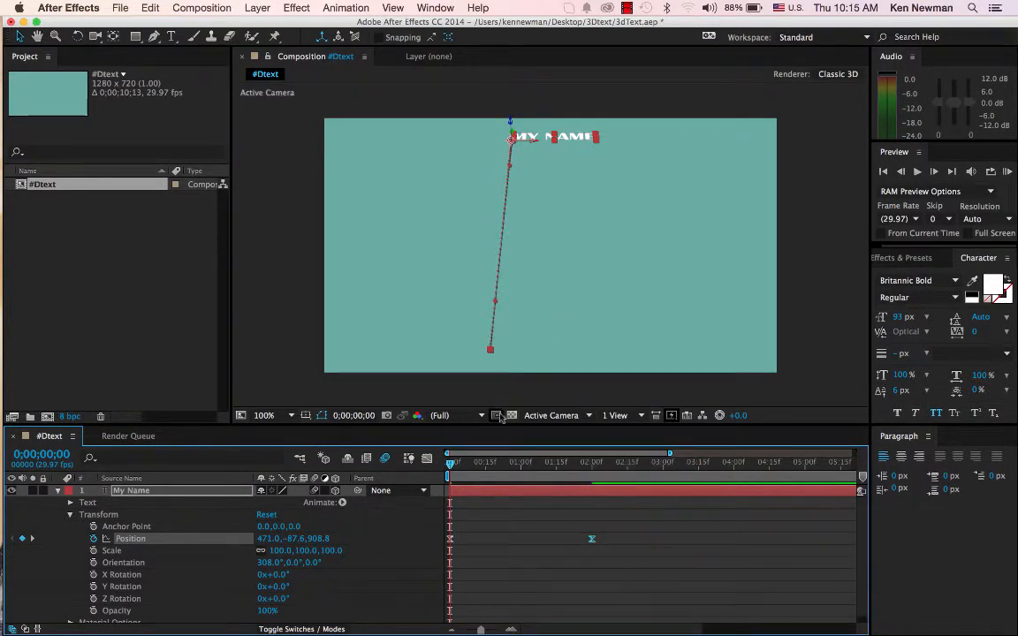
key(space)
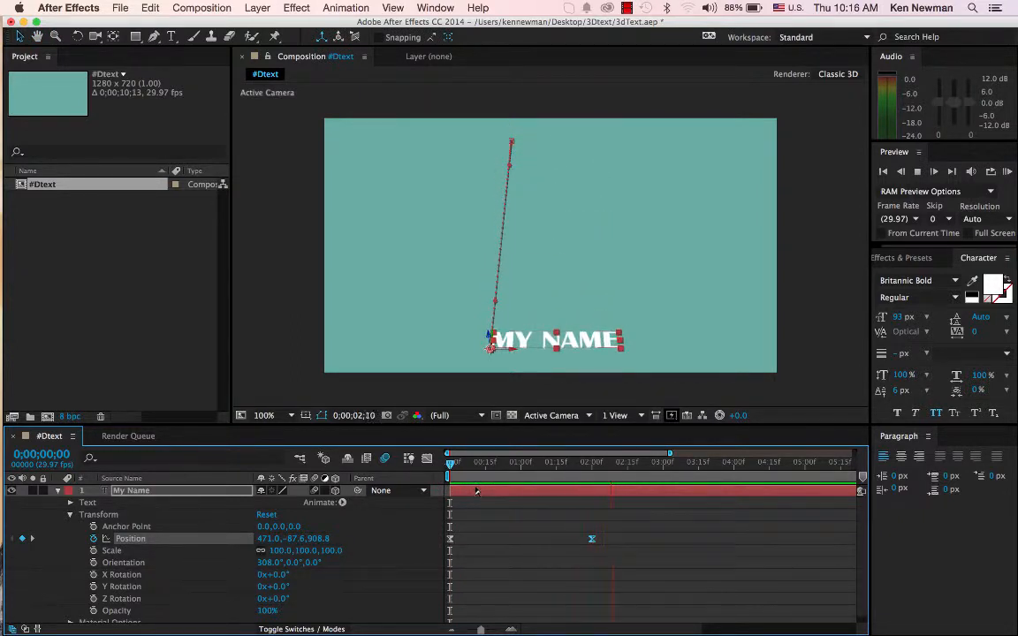
key(space)
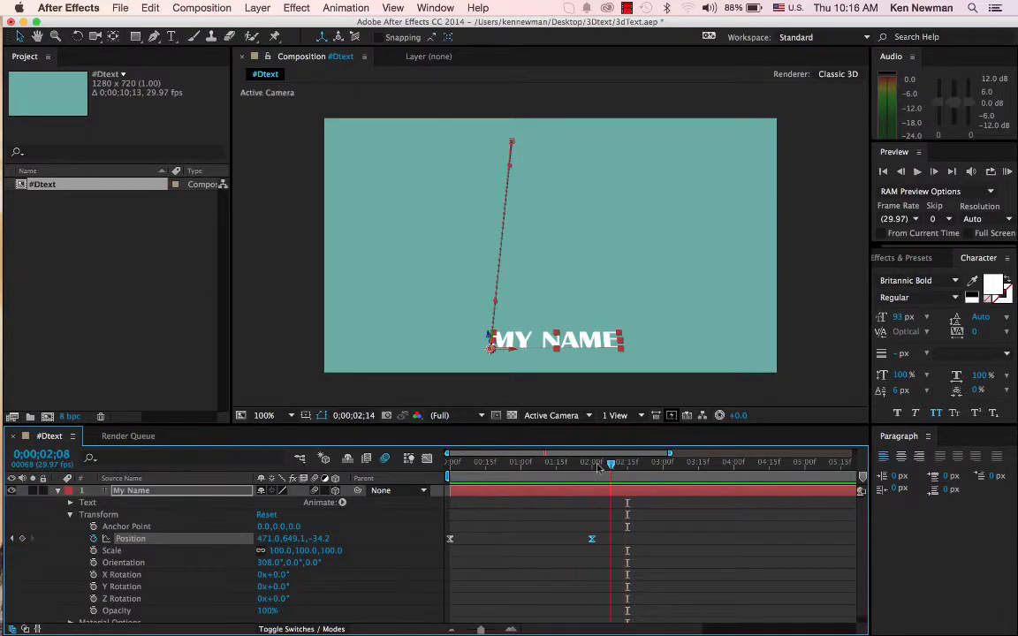
- Keyframe the text's Opacity at 100% at 0;00;00;00 and nearly transparent at 0;00;02;00, and preview the fade
drag(599, 466, 592, 470)
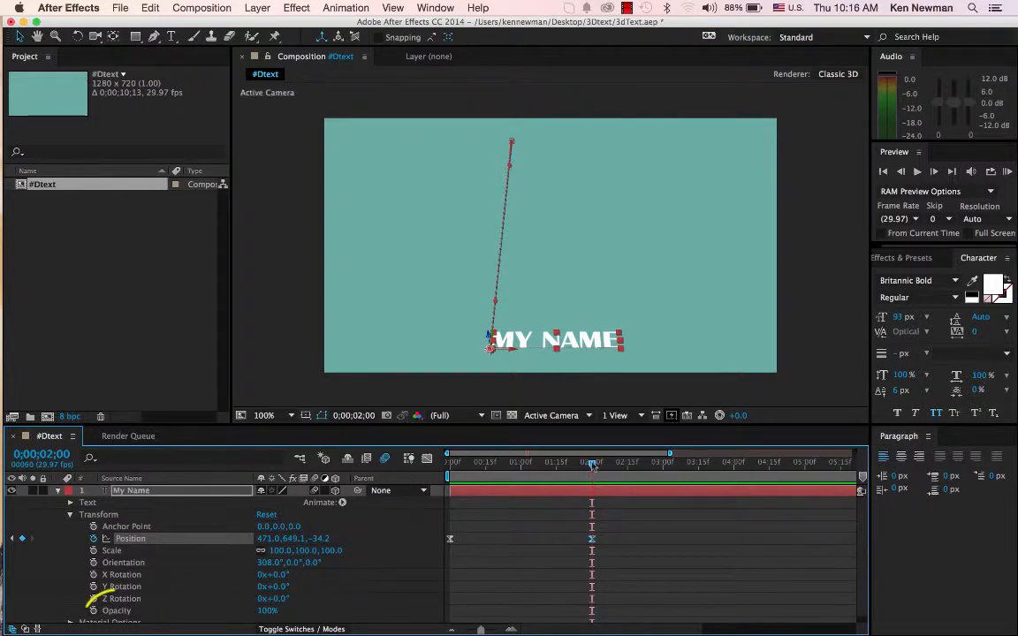
key(Home)
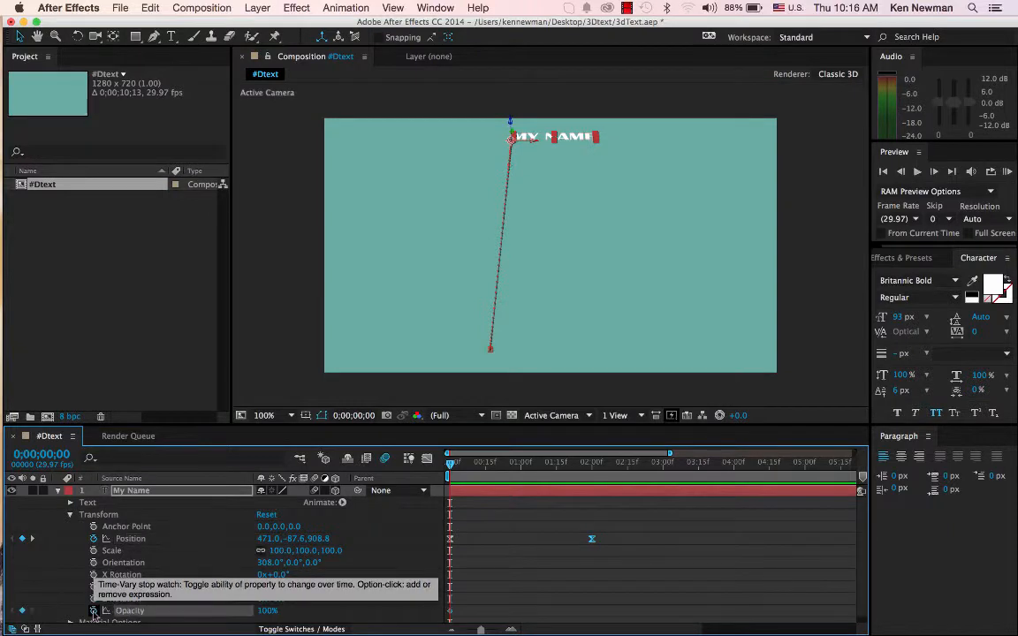
click(93, 610)
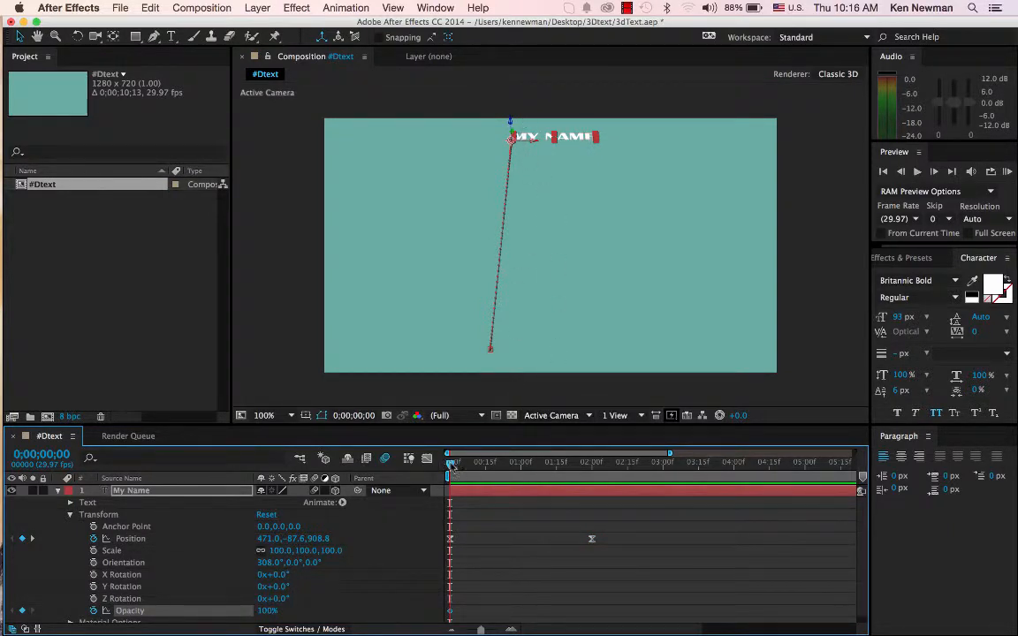
drag(451, 466, 594, 465)
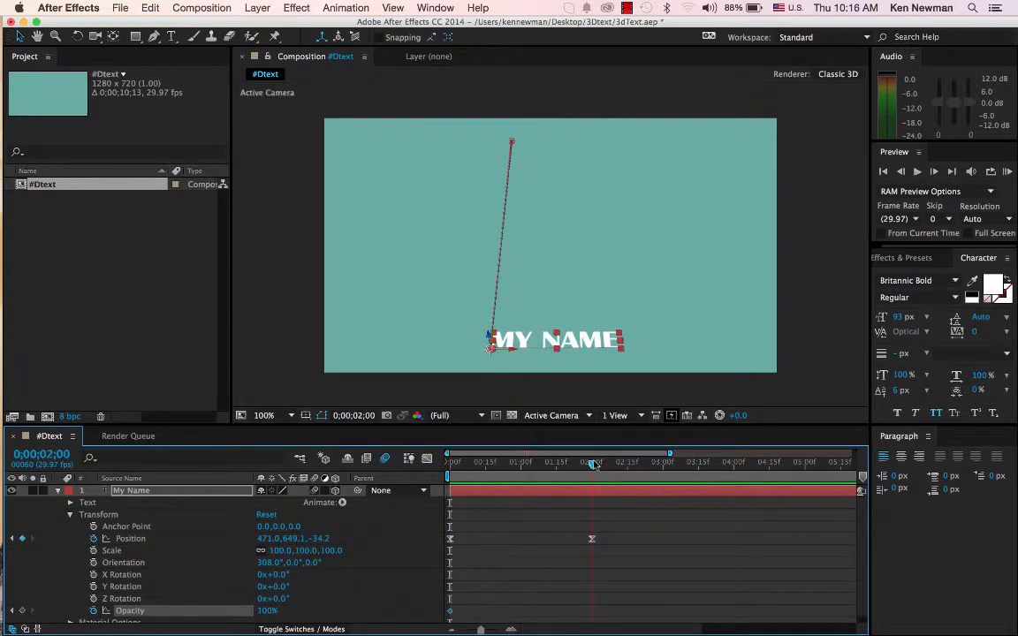
drag(266, 613, 175, 623)
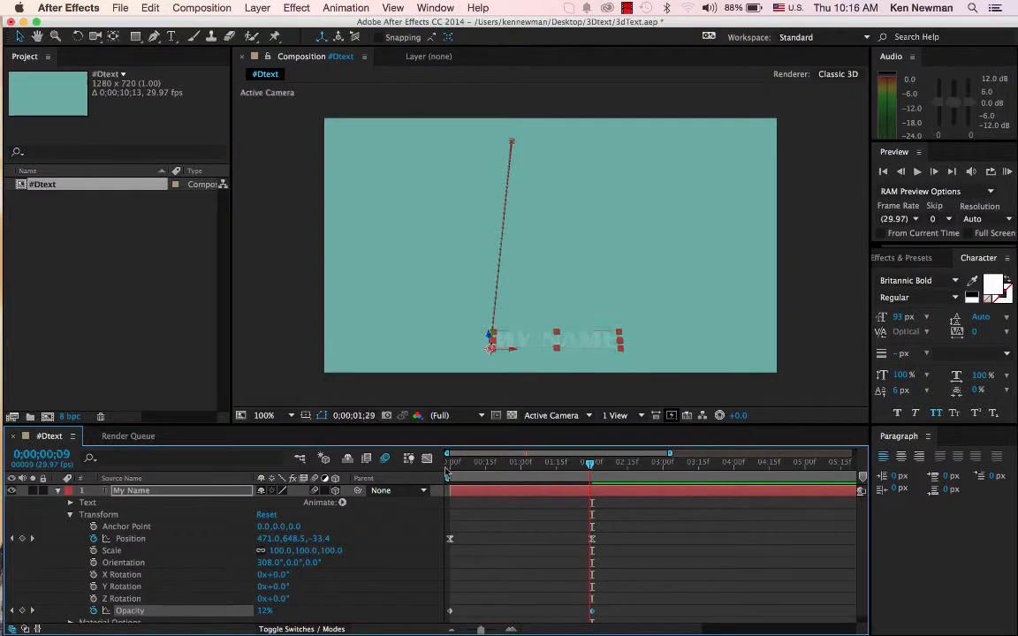
key(space)
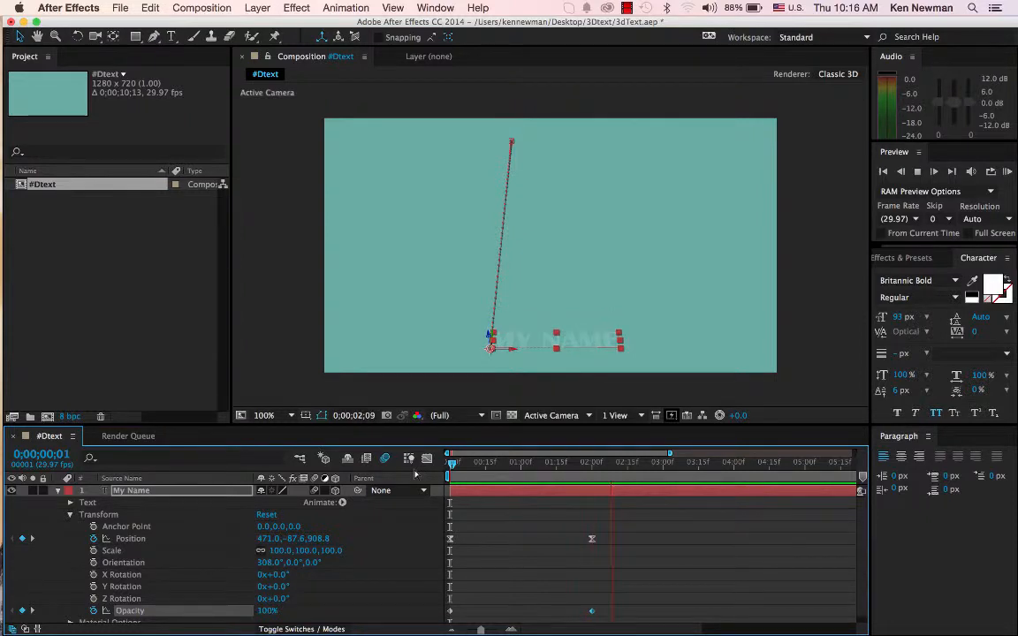
- Move the ending Position and Opacity keyframes of the My Name layer to 0;00;01;00 and preview the faster animation
key(space)
drag(586, 528, 524, 608)
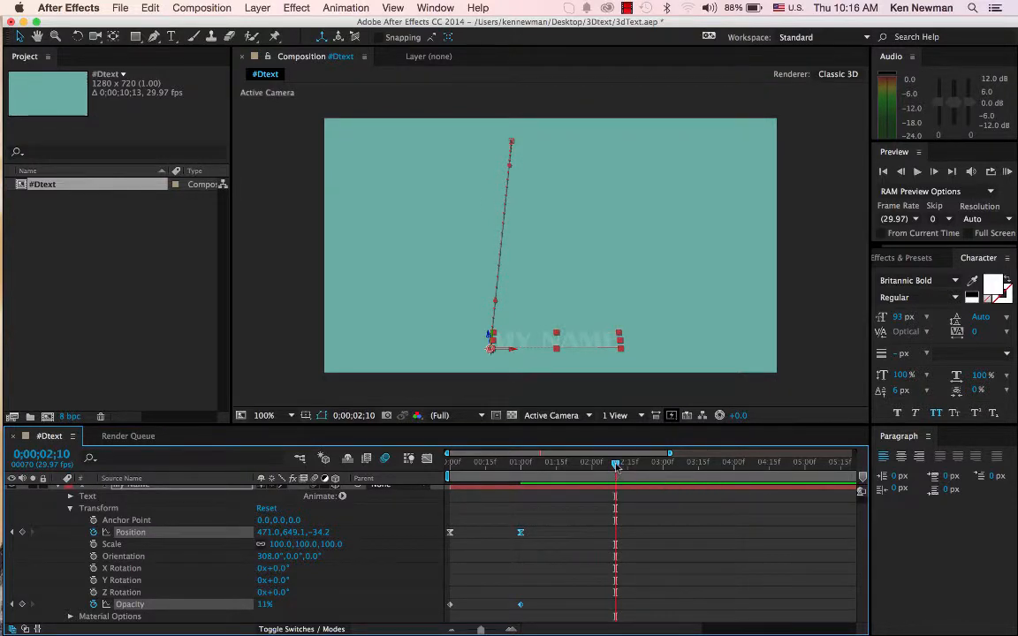
drag(616, 464, 373, 488)
key(space)
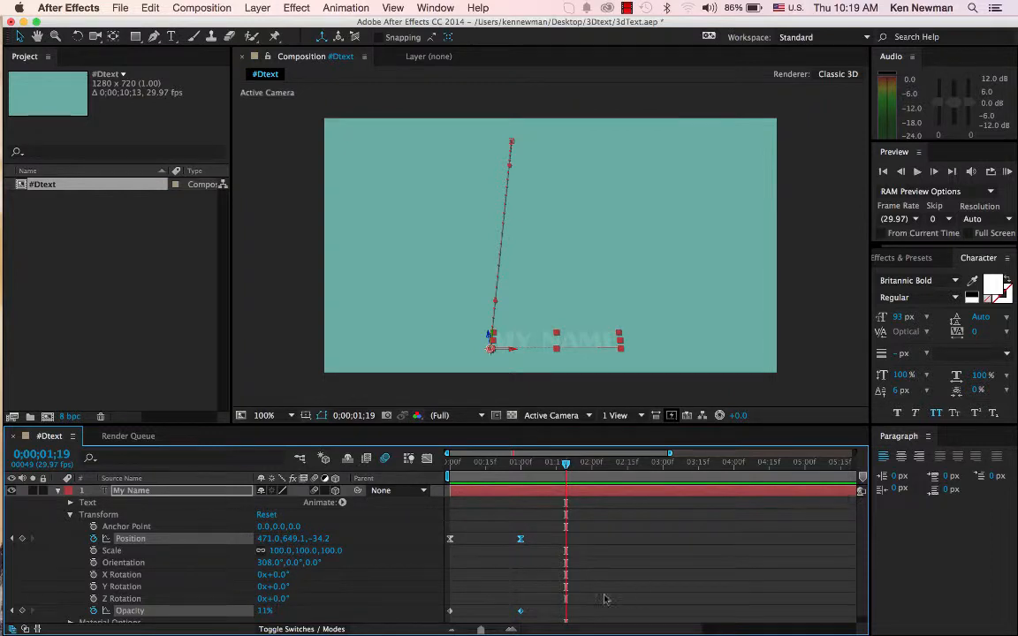
- Trim the end of the My Name layer to about two seconds and preview the animation from the start
drag(481, 630, 467, 631)
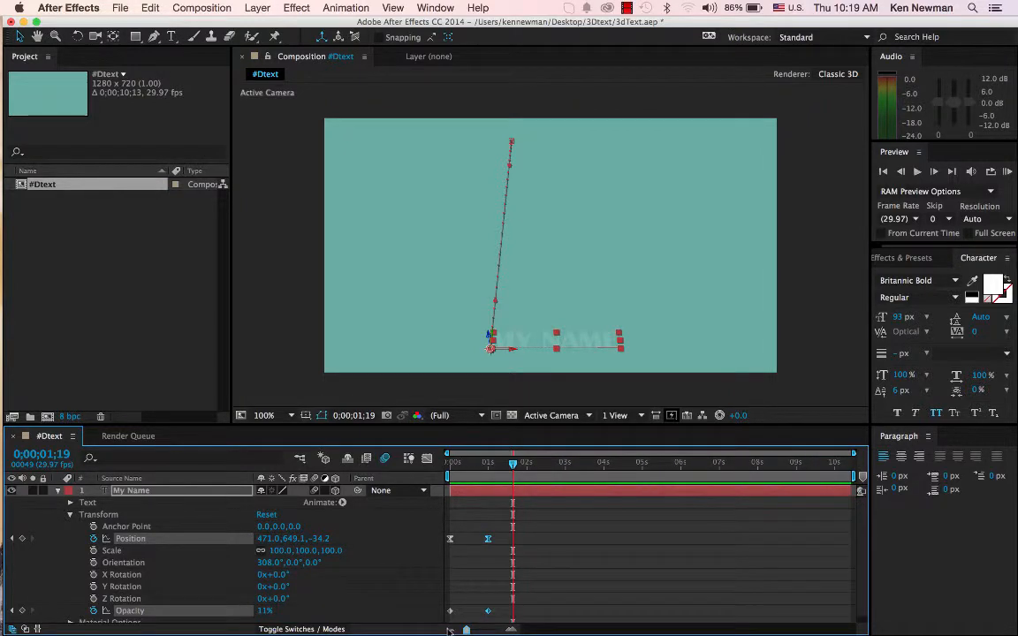
drag(851, 491, 601, 491)
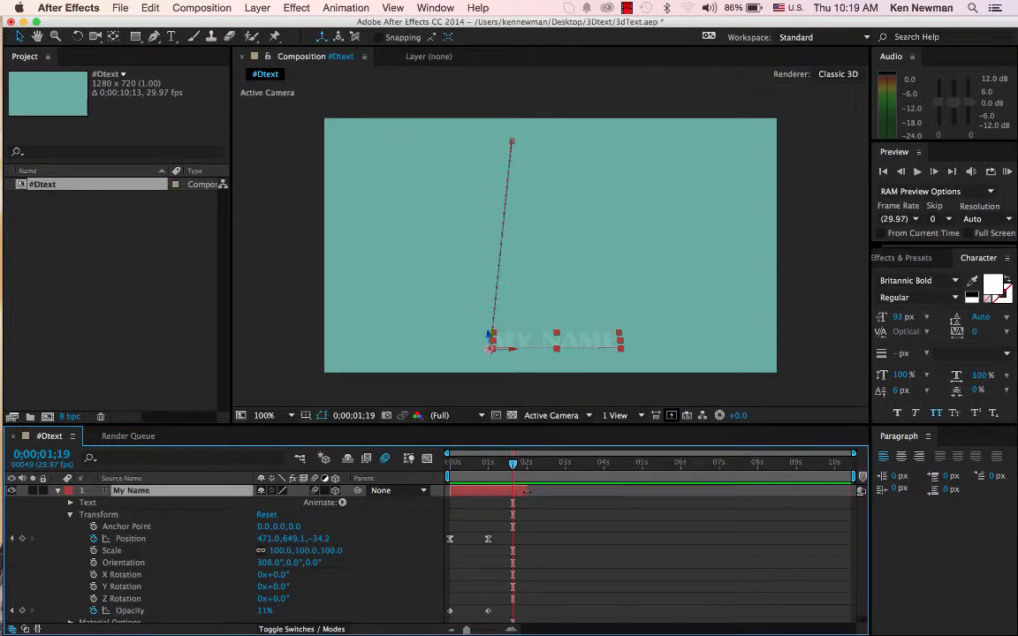
drag(514, 466, 430, 465)
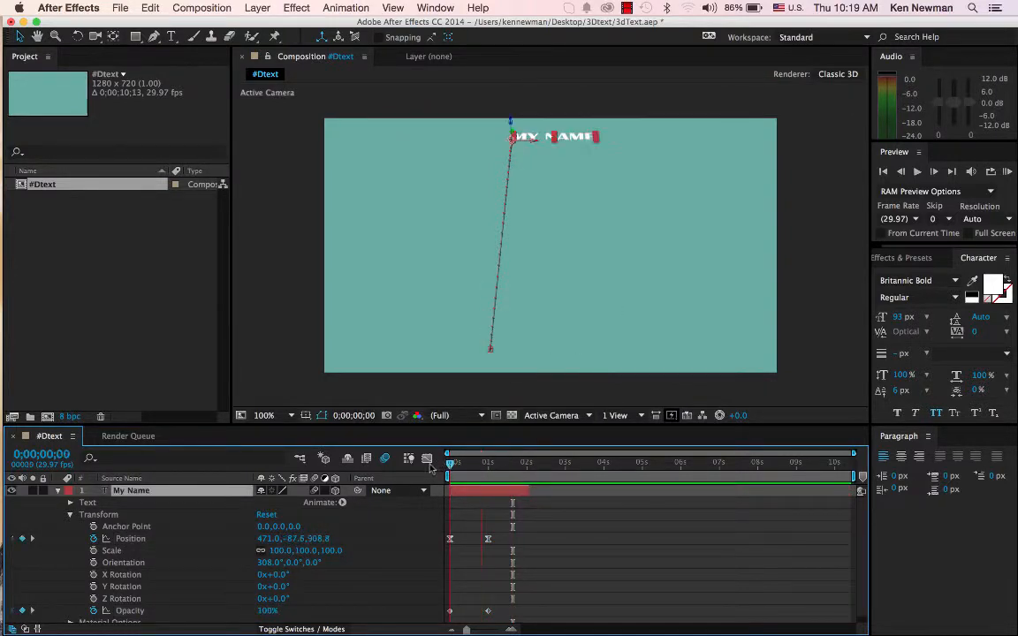
key(space)
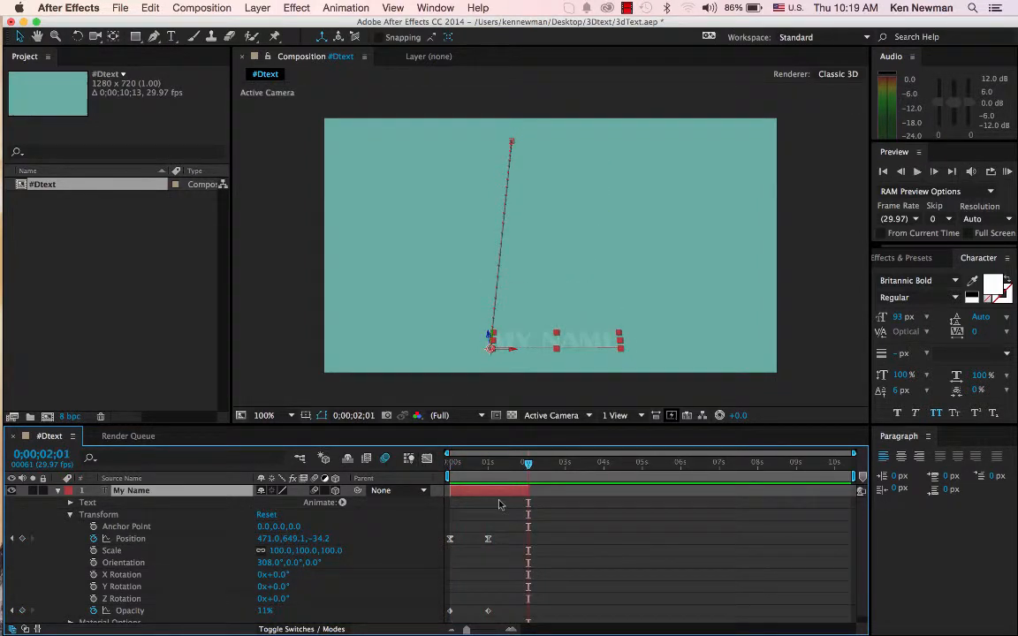
key(space)
- Duplicate the My Name layer and shift the copy to start about 5 frames into the composition
click(57, 491)
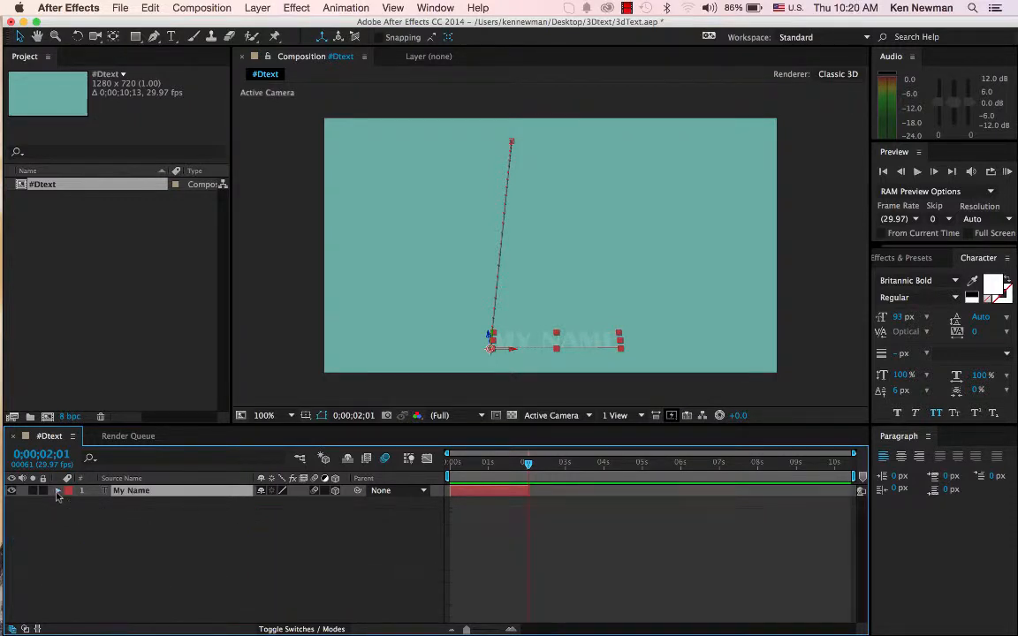
right_click(162, 497)
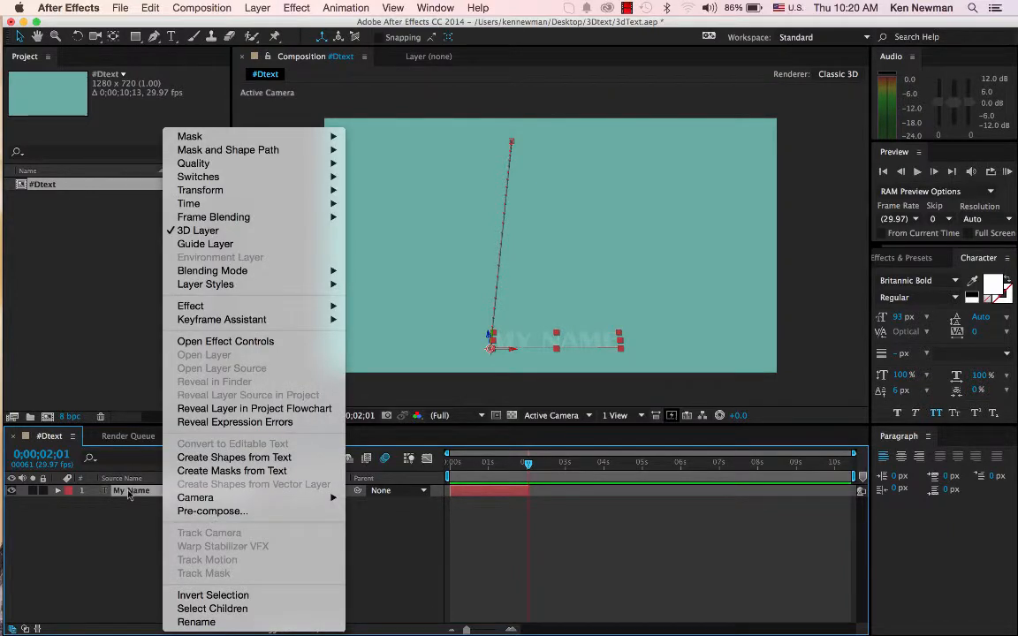
click(130, 495)
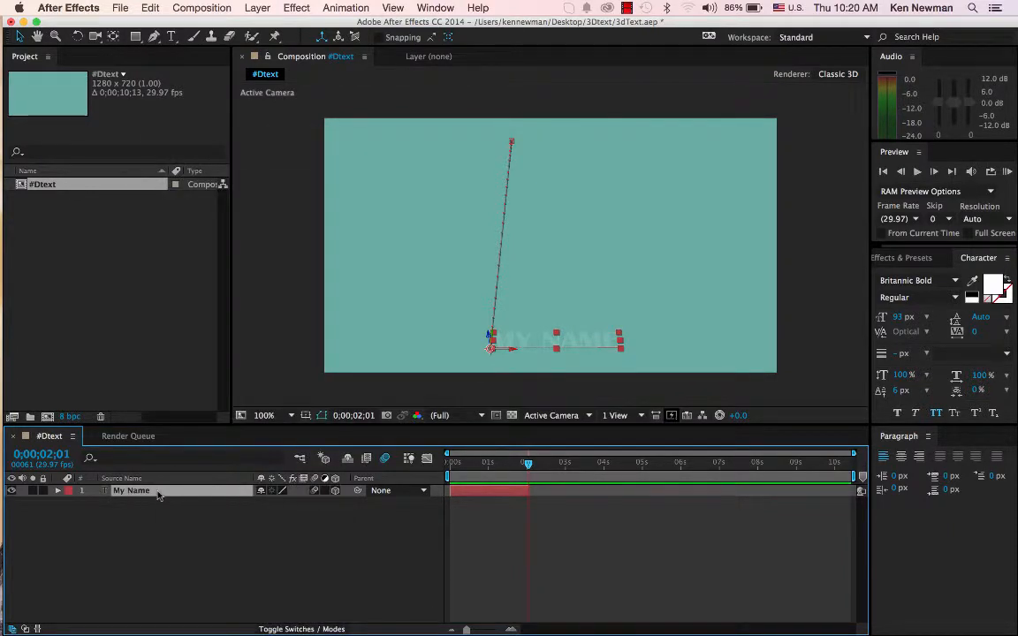
key(super+c)
key(super+v)
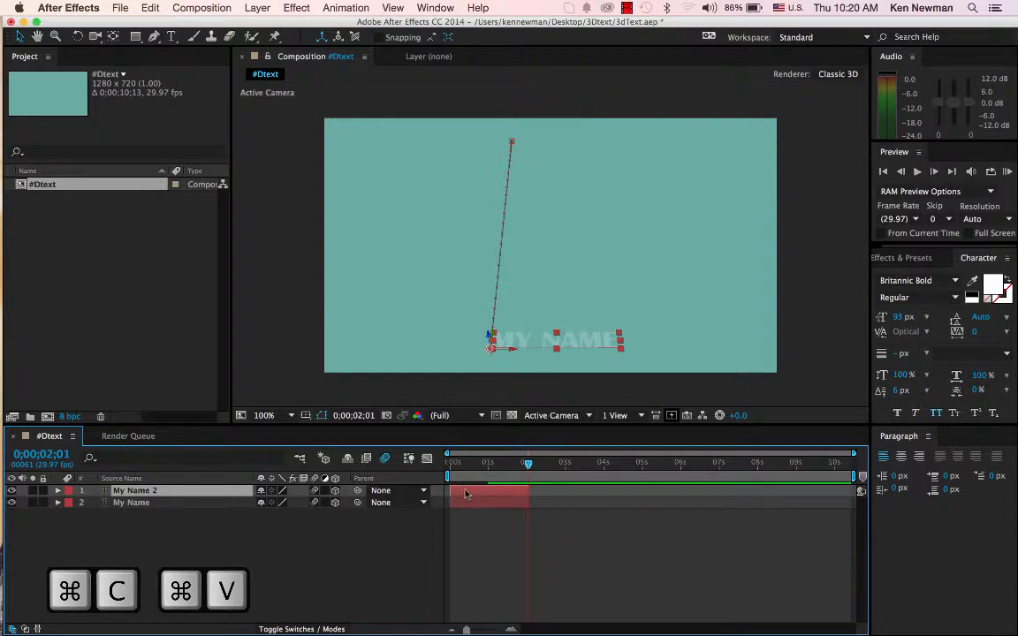
drag(527, 471, 449, 466)
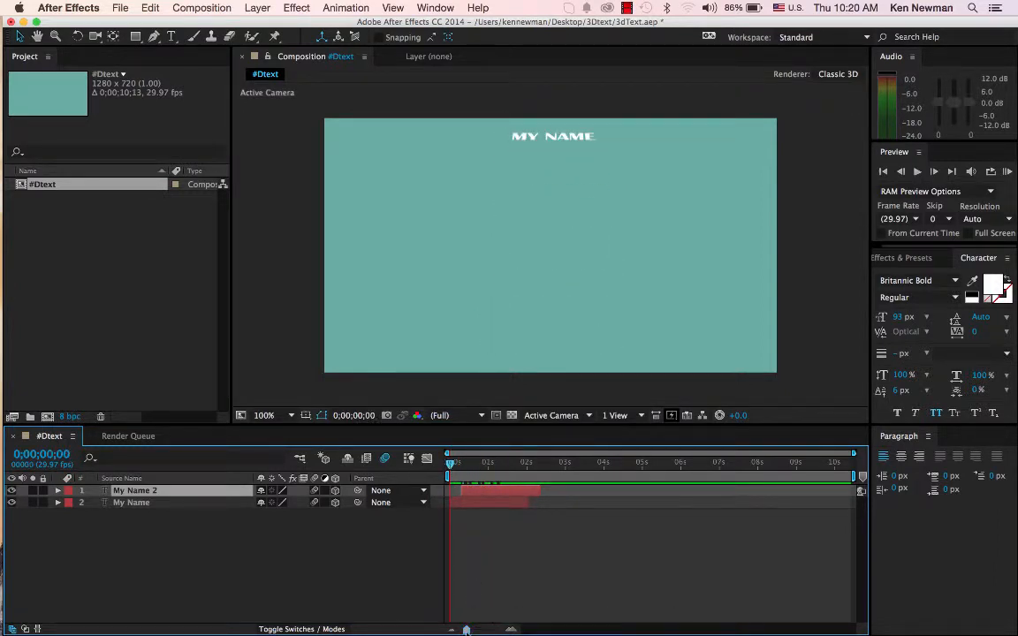
drag(466, 631, 493, 630)
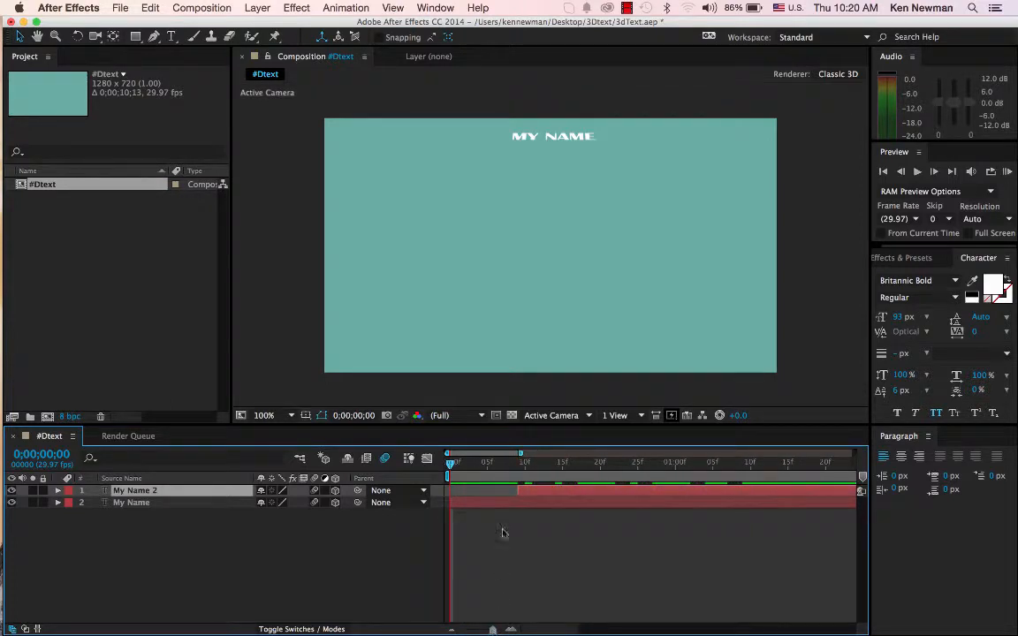
drag(550, 493, 522, 493)
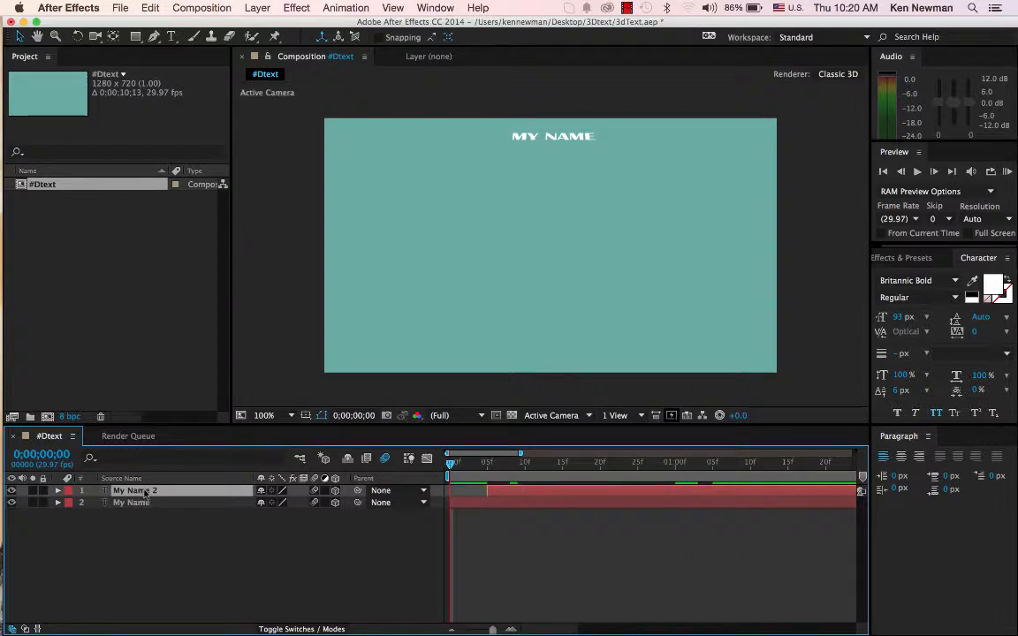
- Duplicate the My Name 2 layer, shift the new copy to start at about frame 10, and preview the staggered text
key(super+d)
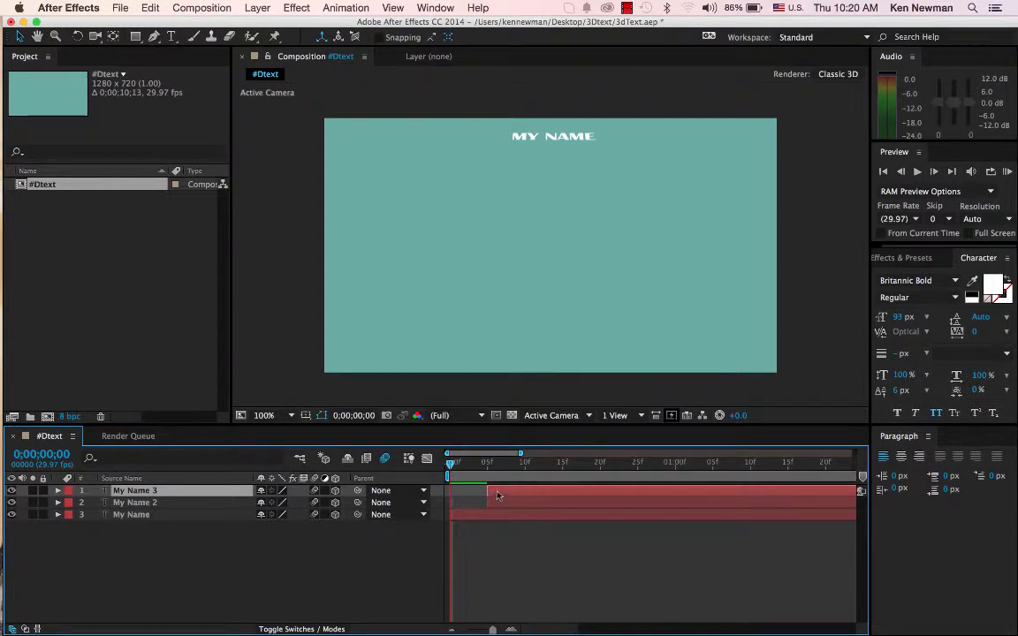
drag(498, 495, 535, 493)
key(space)
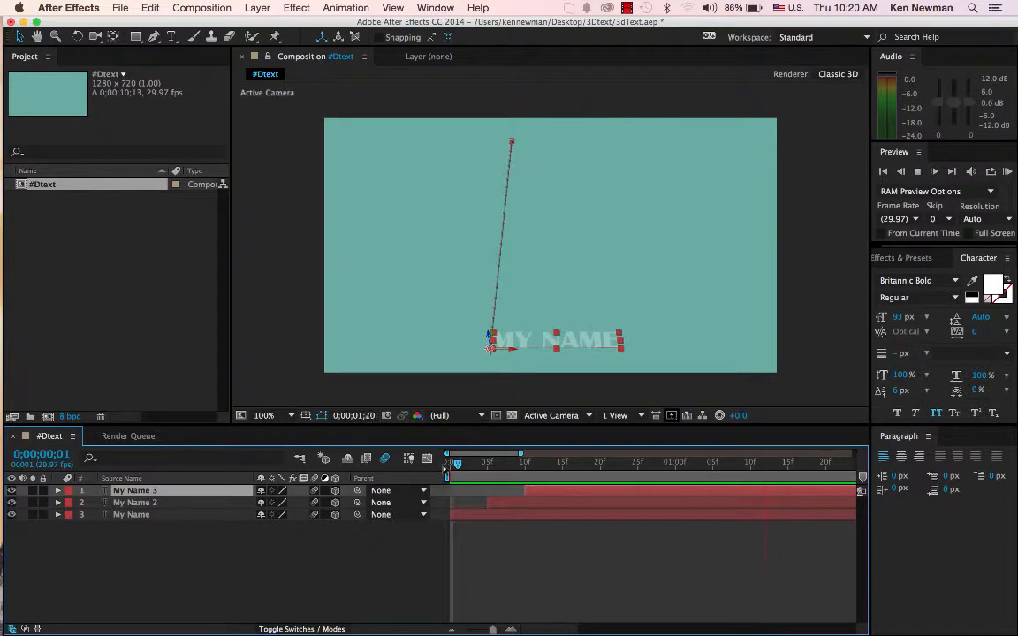
key(space)
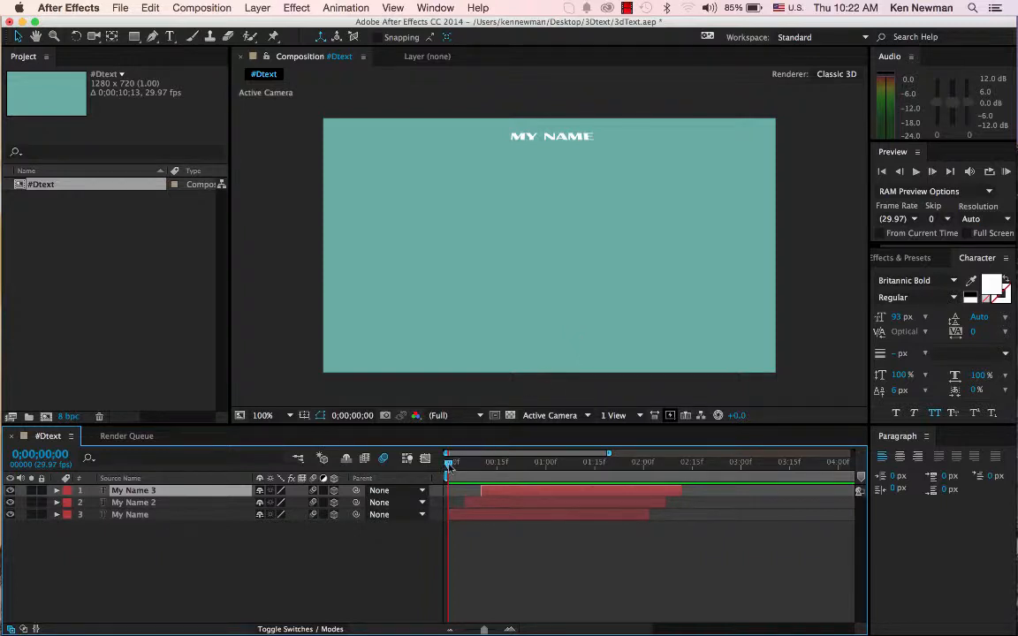
- Go to 0;00;01;28, where the text is near its final position, and create a new shape layer
drag(449, 466, 639, 466)
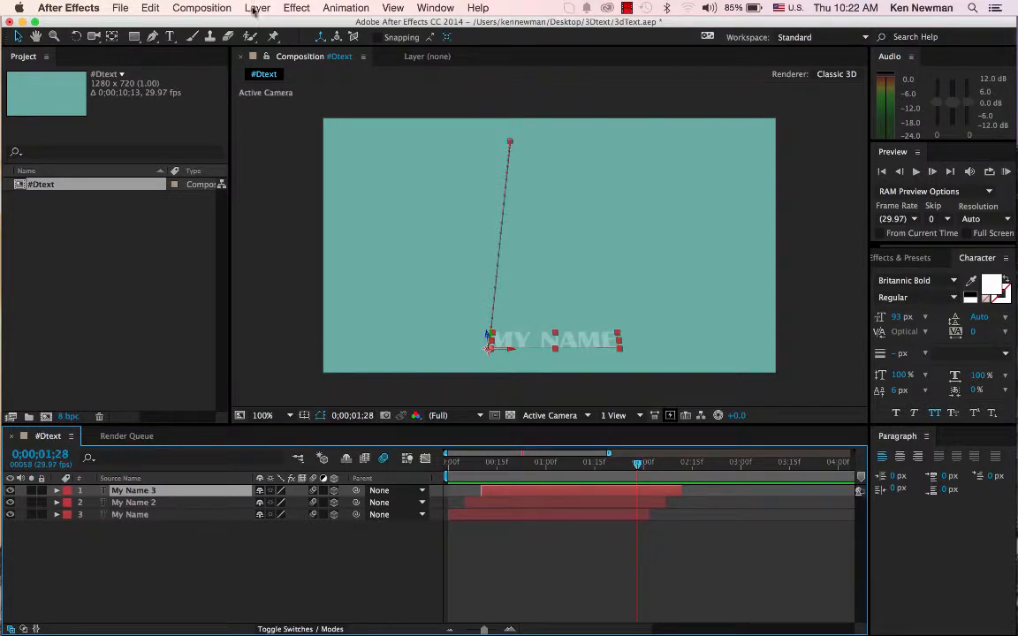
click(256, 8)
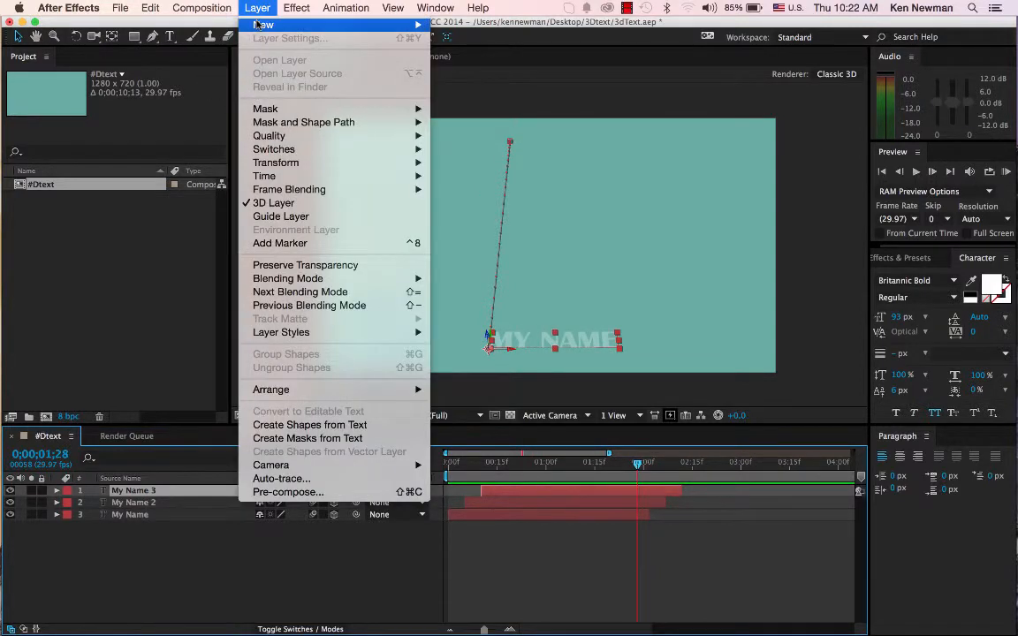
mouse_move(265, 25)
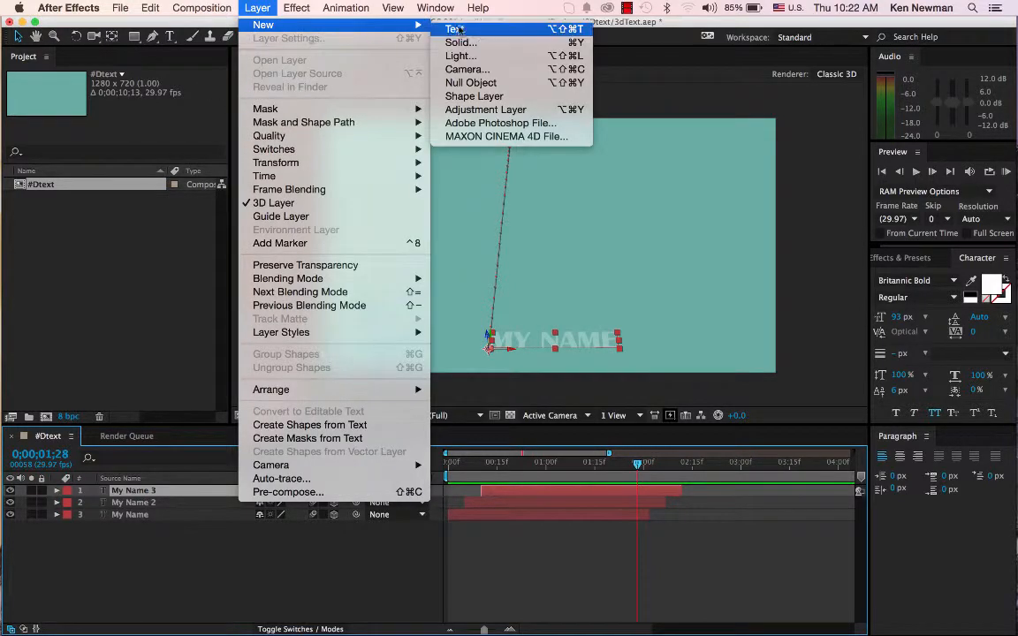
click(468, 98)
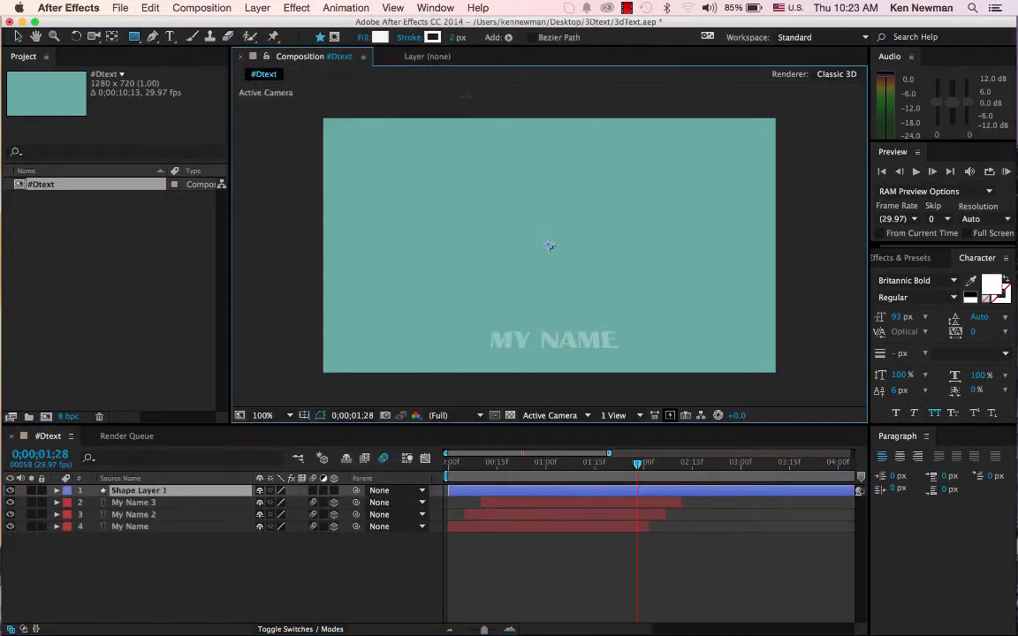
- Draw a closed, irregular spiky burst shape around the lower MY NAME text on Shape Layer 1 with the Pen tool
click(153, 39)
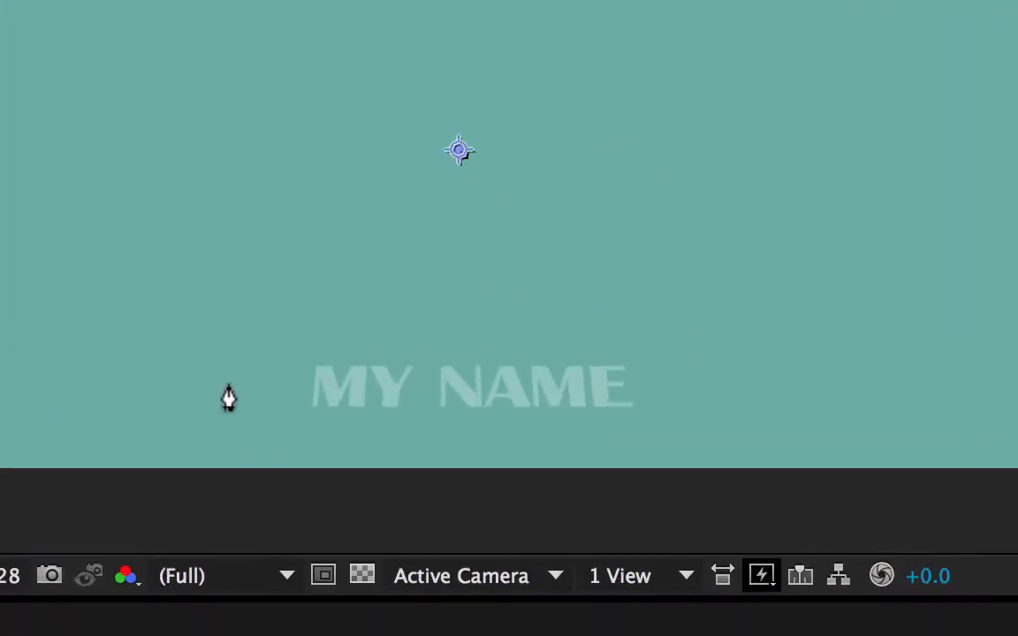
click(456, 340)
click(305, 364)
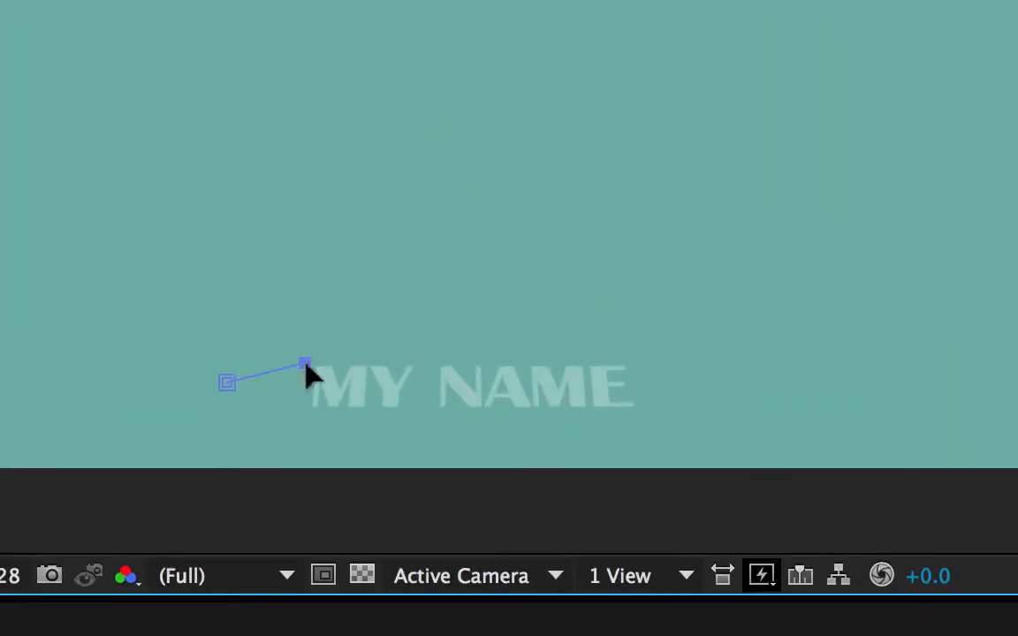
click(280, 321)
click(382, 356)
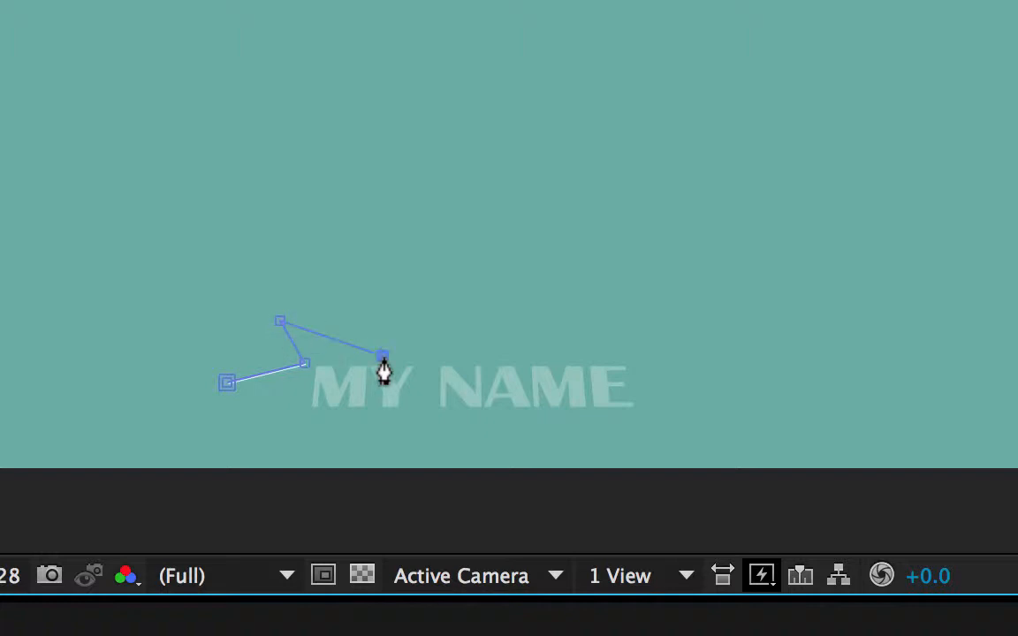
click(385, 301)
click(435, 340)
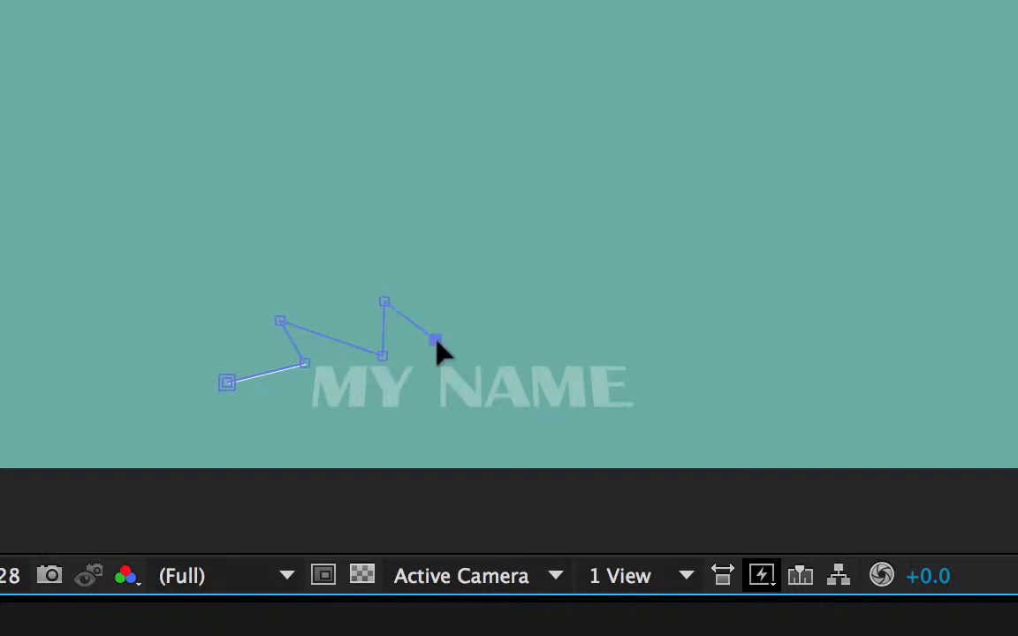
click(508, 292)
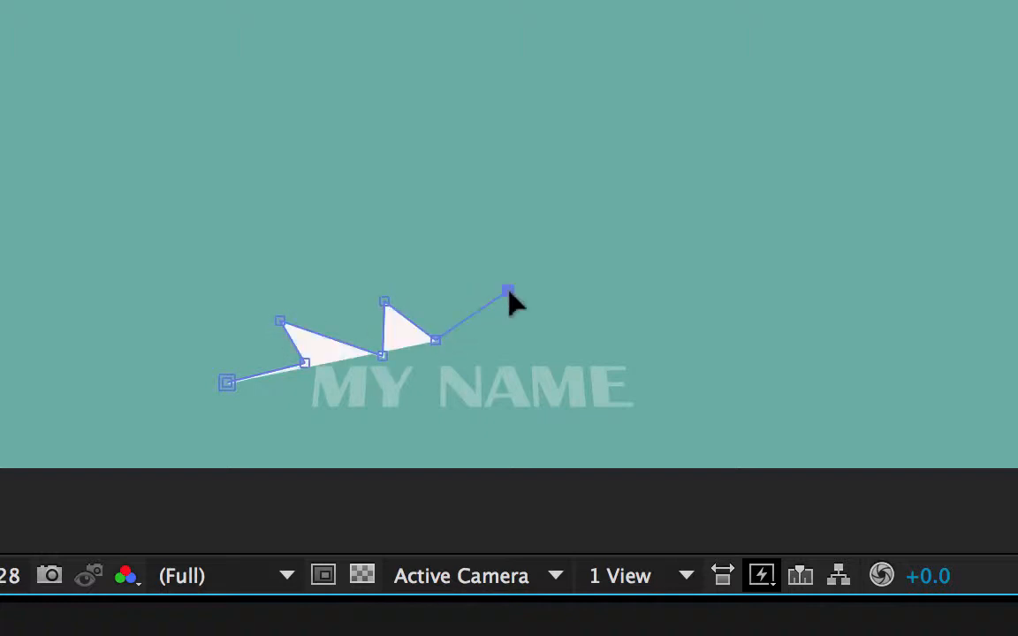
click(537, 358)
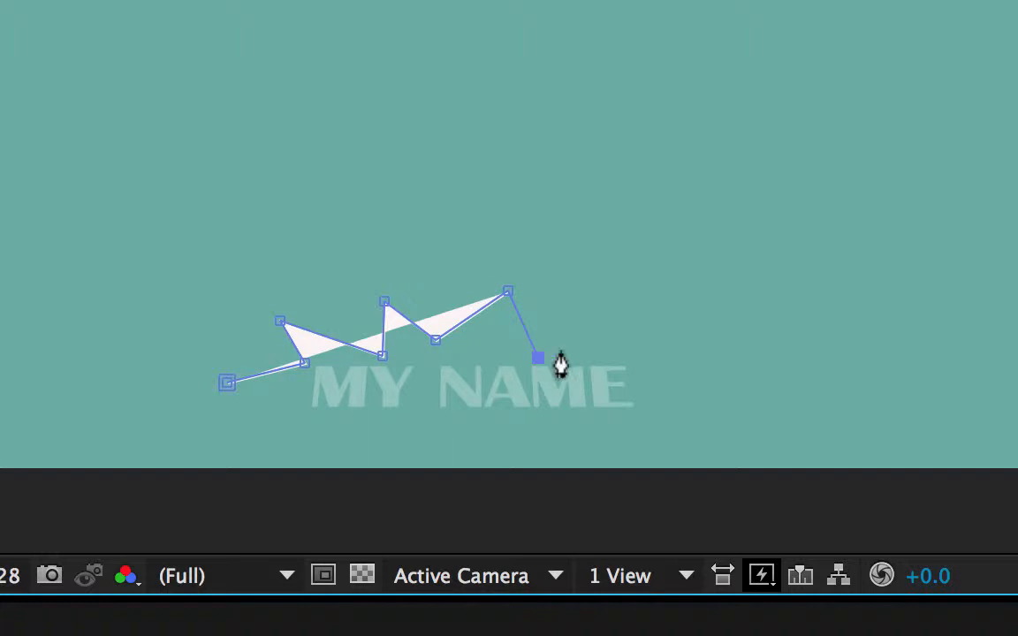
click(638, 325)
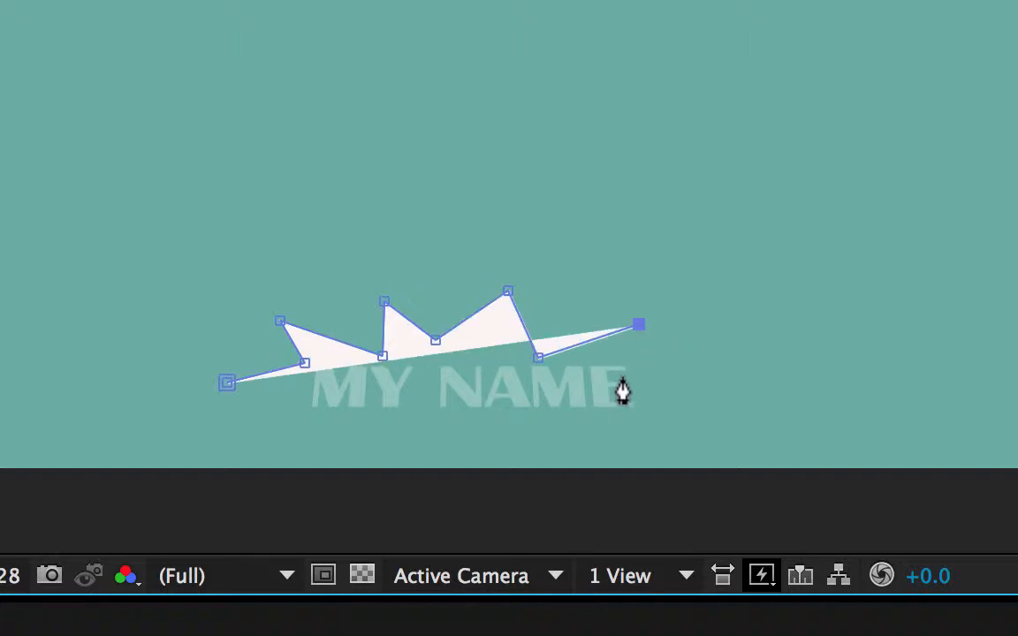
click(623, 376)
click(729, 396)
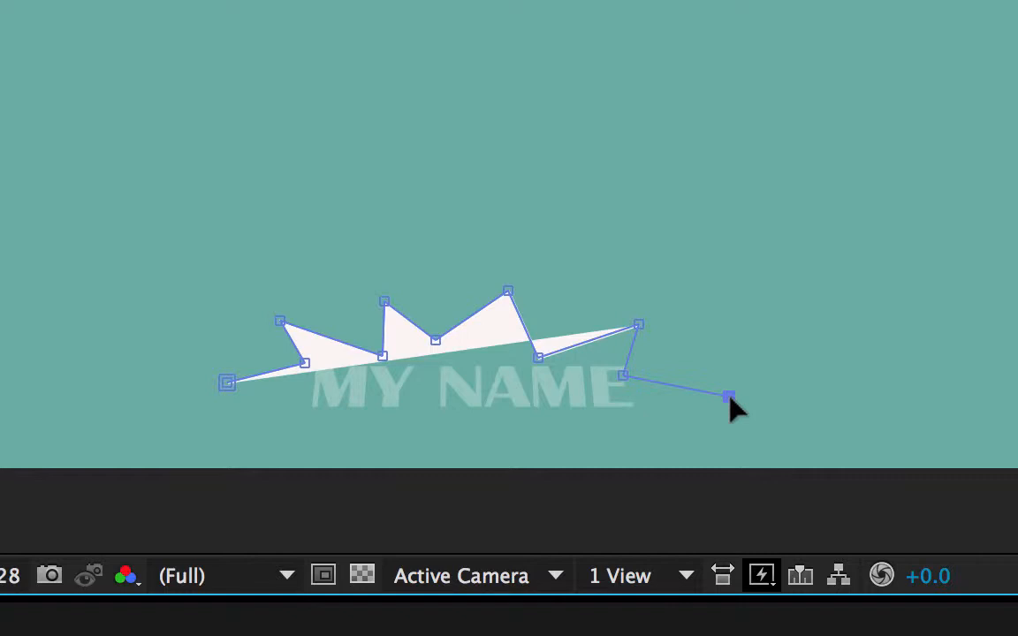
click(619, 404)
click(623, 436)
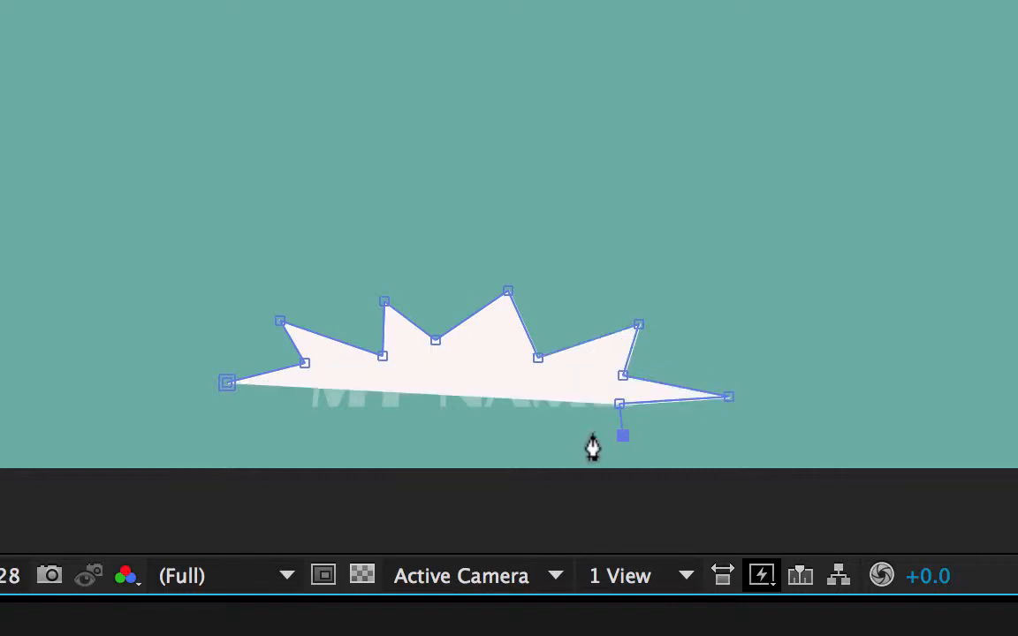
click(538, 411)
click(477, 436)
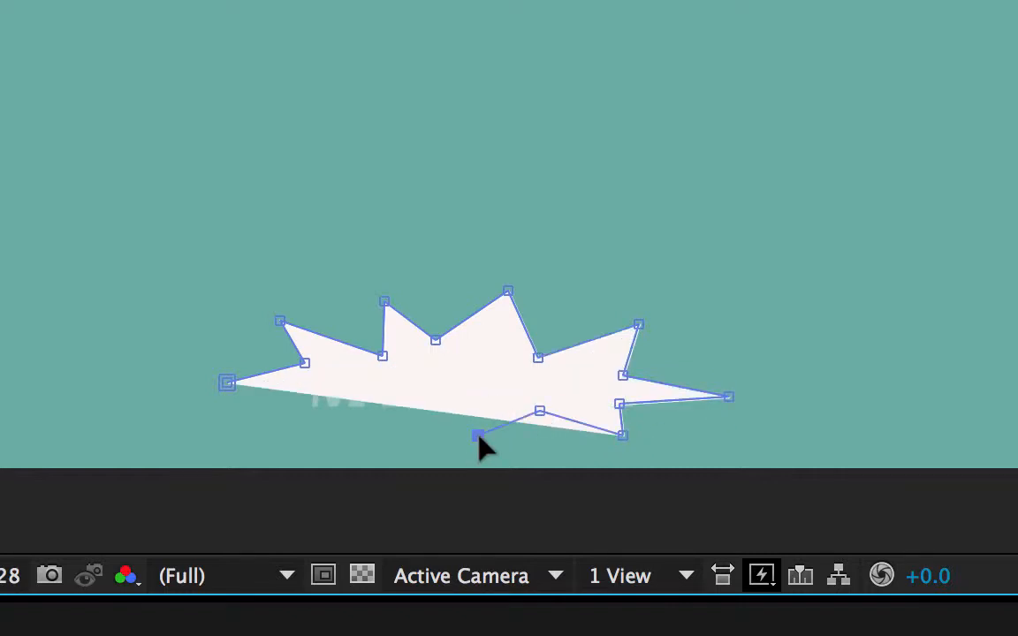
click(450, 391)
click(403, 434)
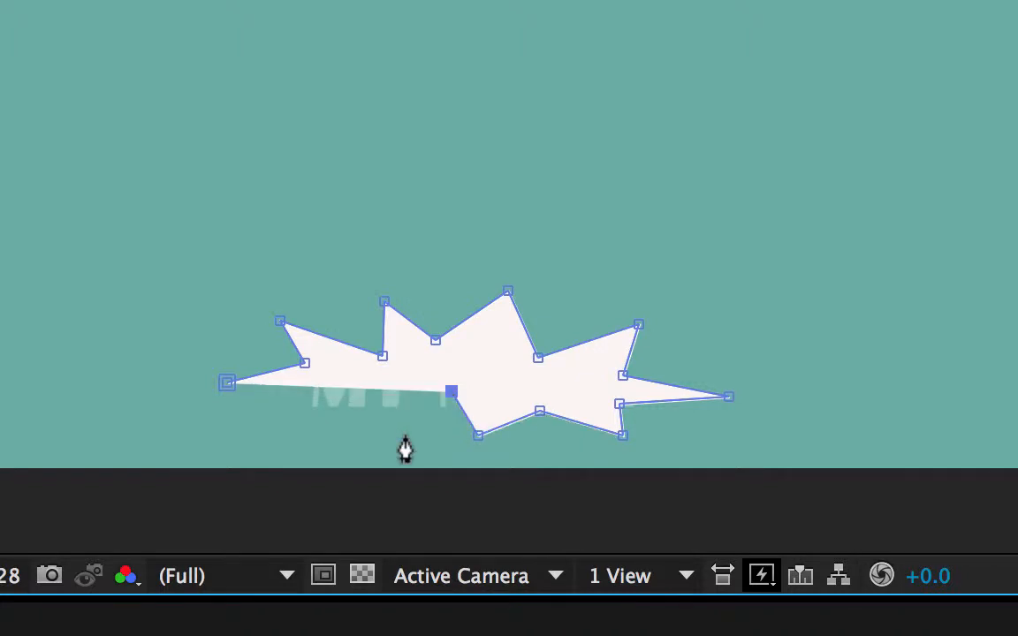
click(383, 390)
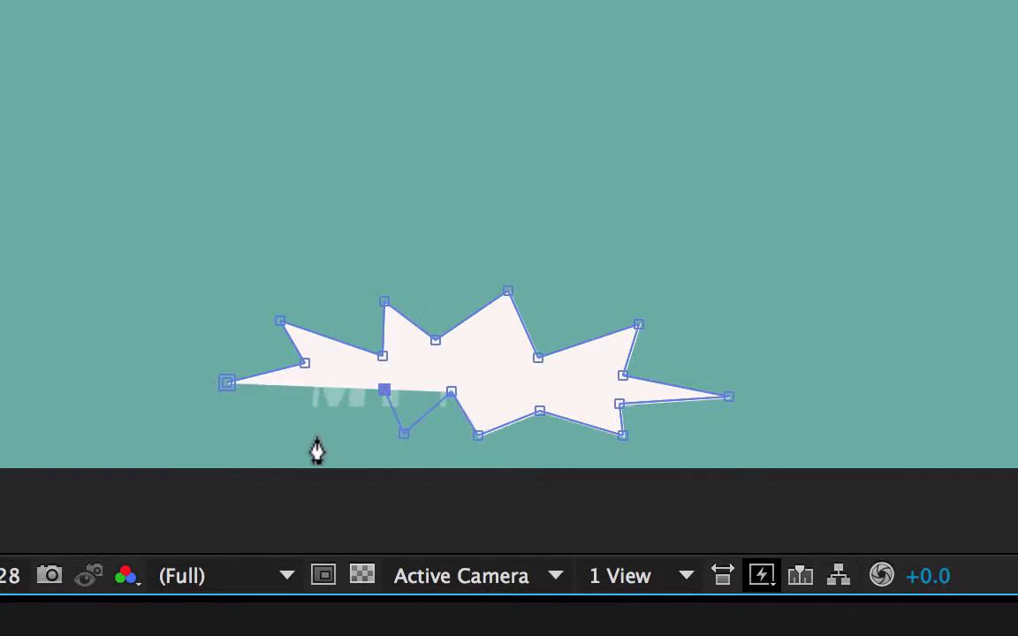
click(316, 435)
click(315, 406)
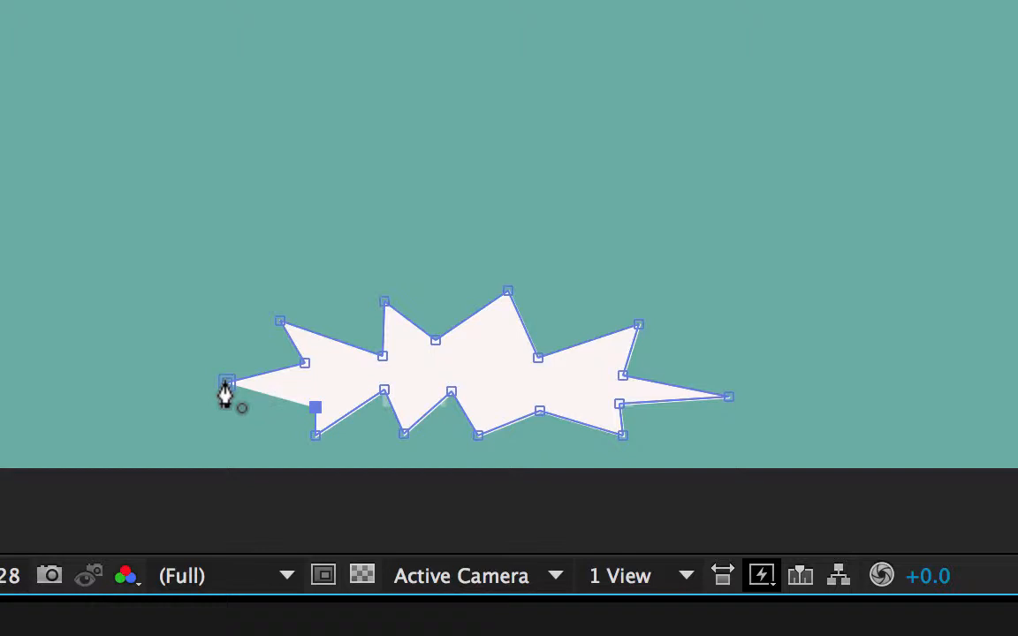
click(227, 383)
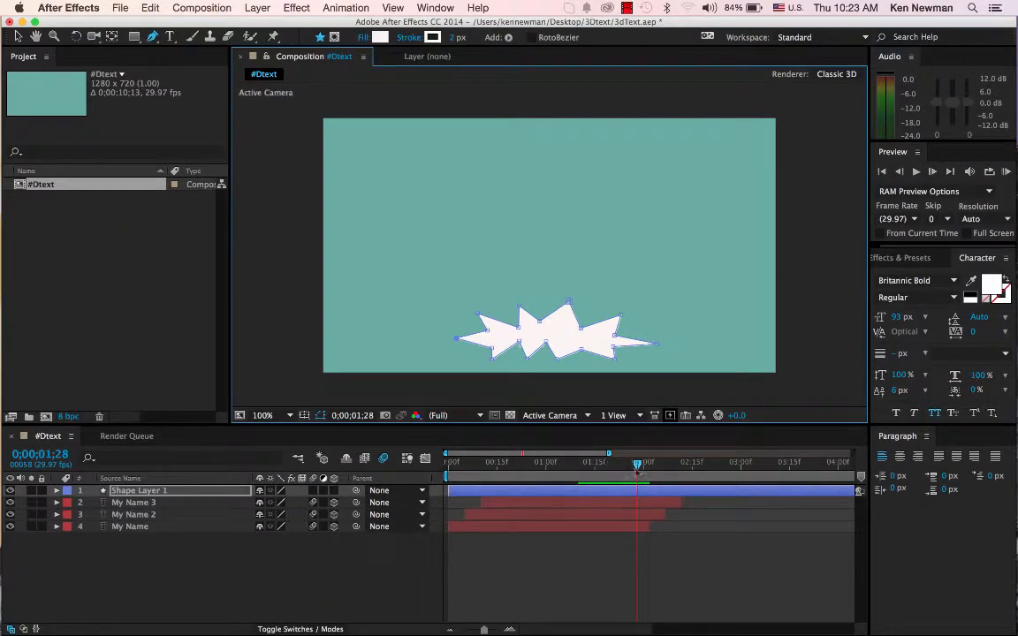
- Trim the start of Shape Layer 1 to where the My Name layer ends, and move the current time to 0;00;02;18
mouse_move(638, 466)
mouse_down()
mouse_move(550, 465)
mouse_move(650, 466)
mouse_up()
drag(454, 490, 701, 466)
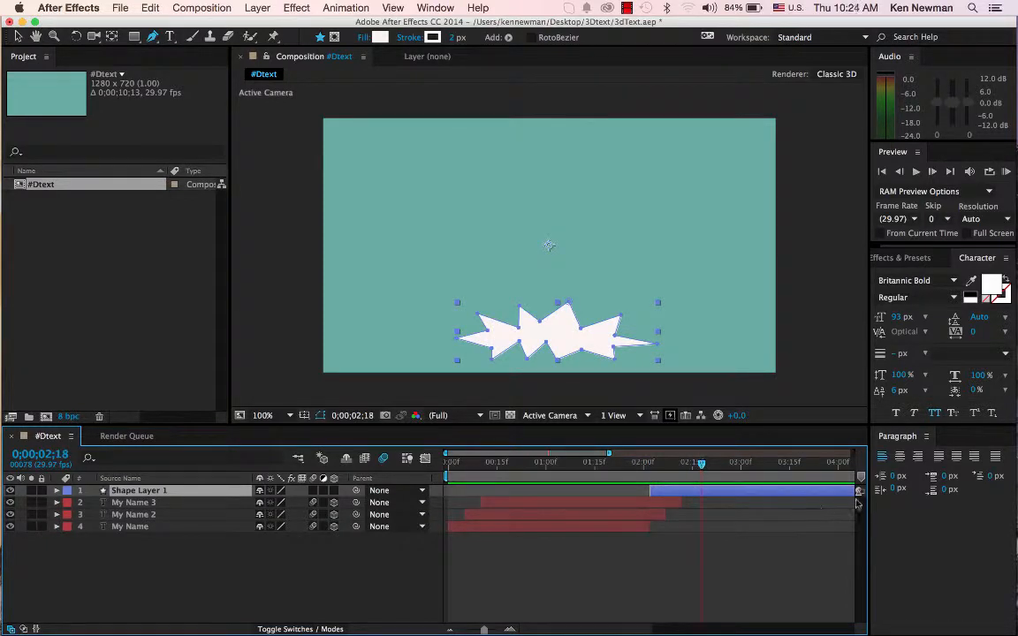
- Trim the end of Shape Layer 1 to about 0;00;02;28
drag(484, 630, 465, 630)
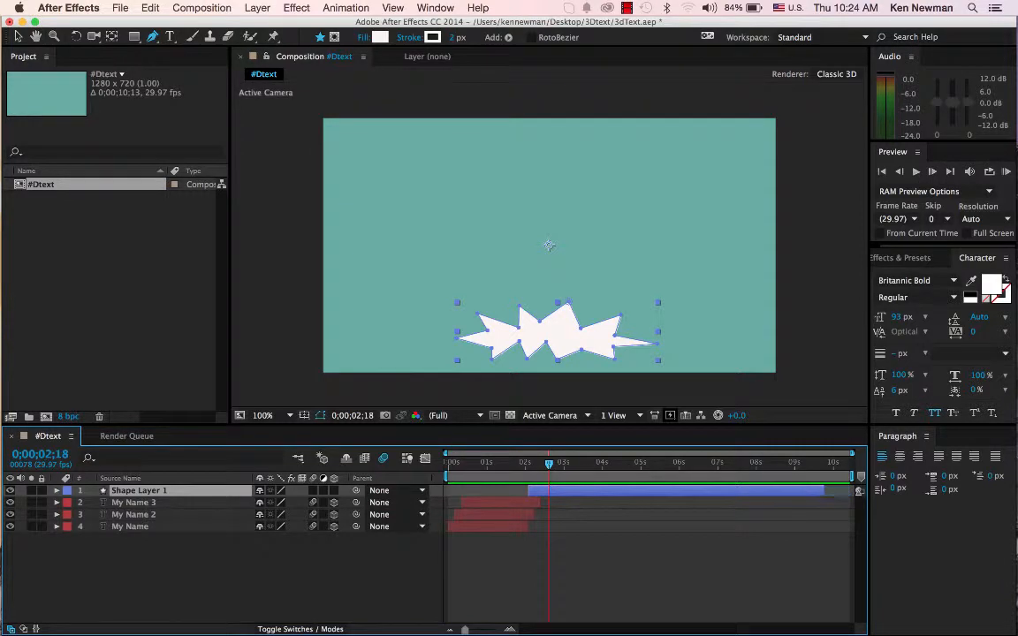
drag(853, 491, 568, 493)
drag(568, 491, 550, 491)
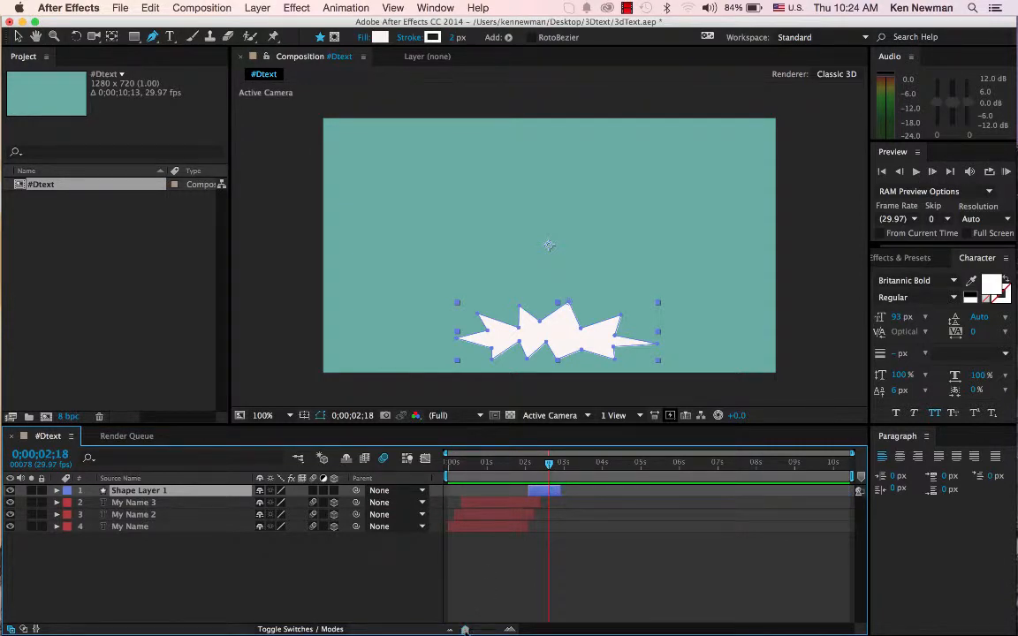
drag(465, 629, 491, 629)
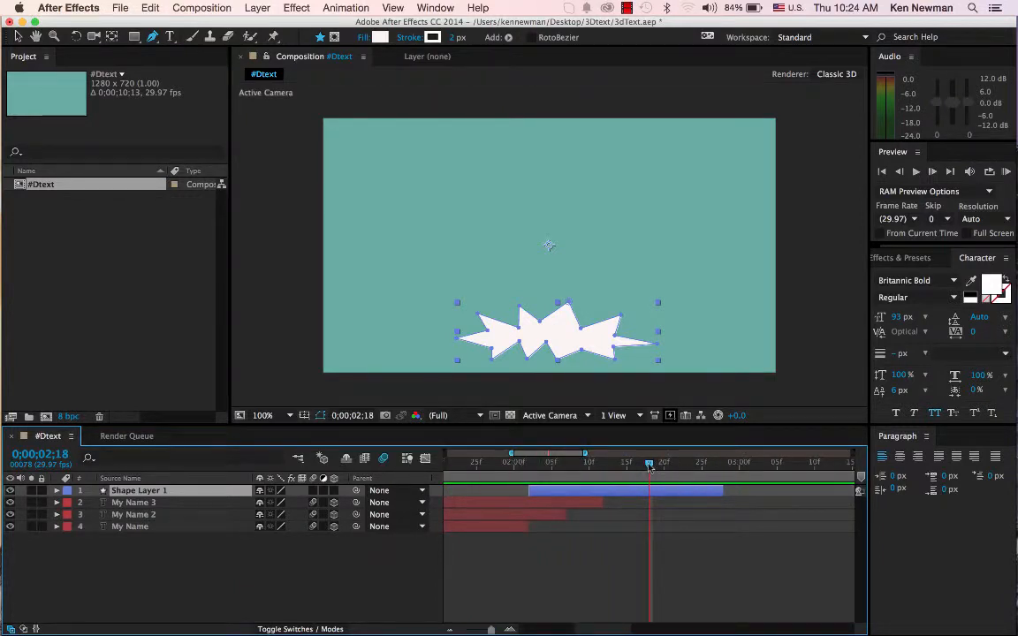
- Reveal Shape Layer 1's transform properties and set a 100% Scale keyframe at 0;00;02;02, where the layer starts
drag(649, 466, 554, 468)
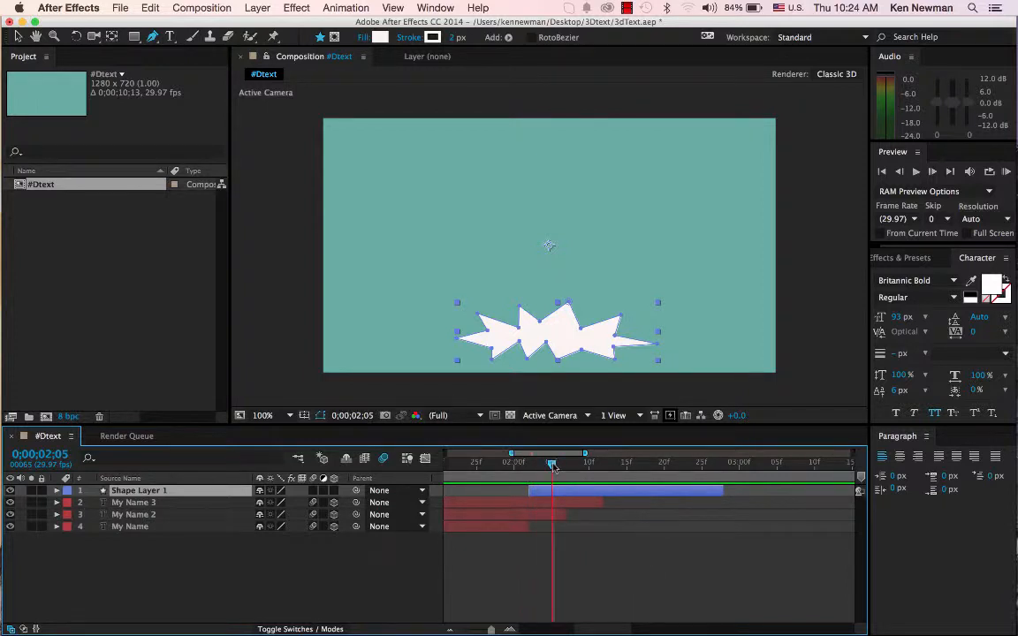
click(57, 491)
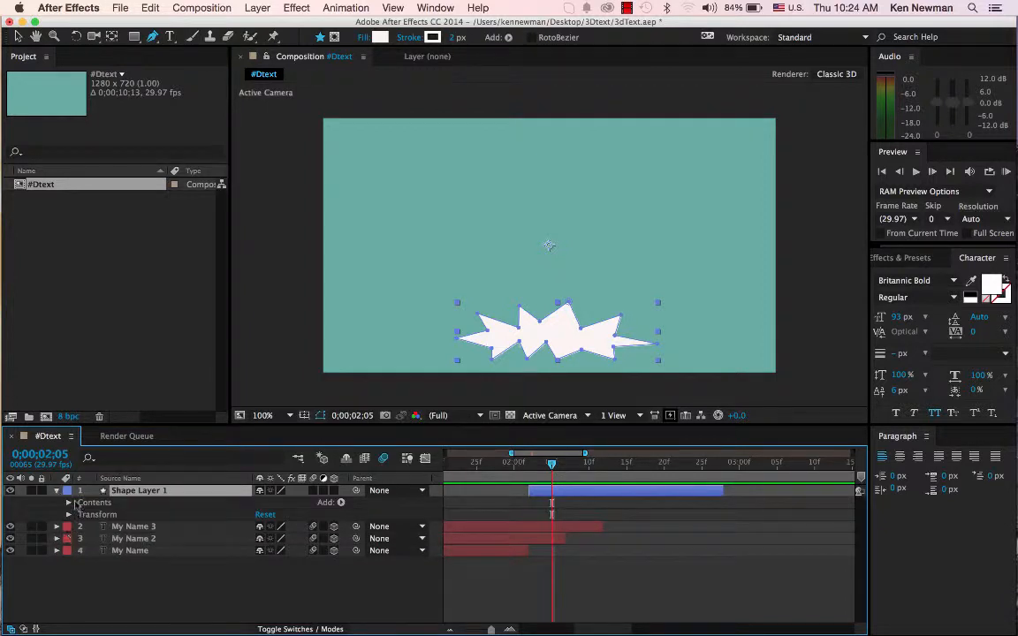
click(68, 515)
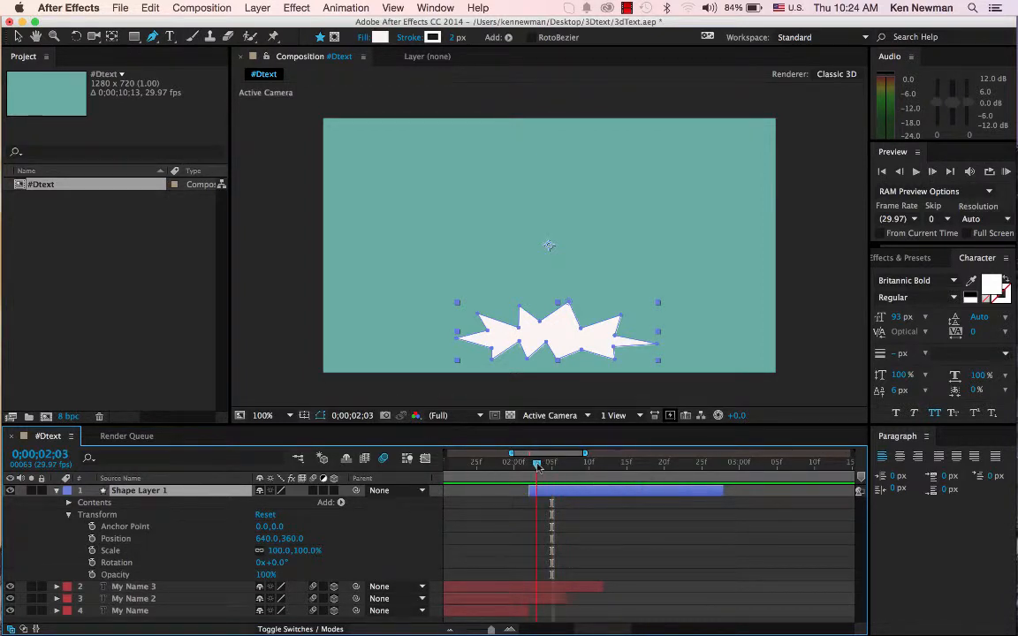
drag(552, 463, 532, 468)
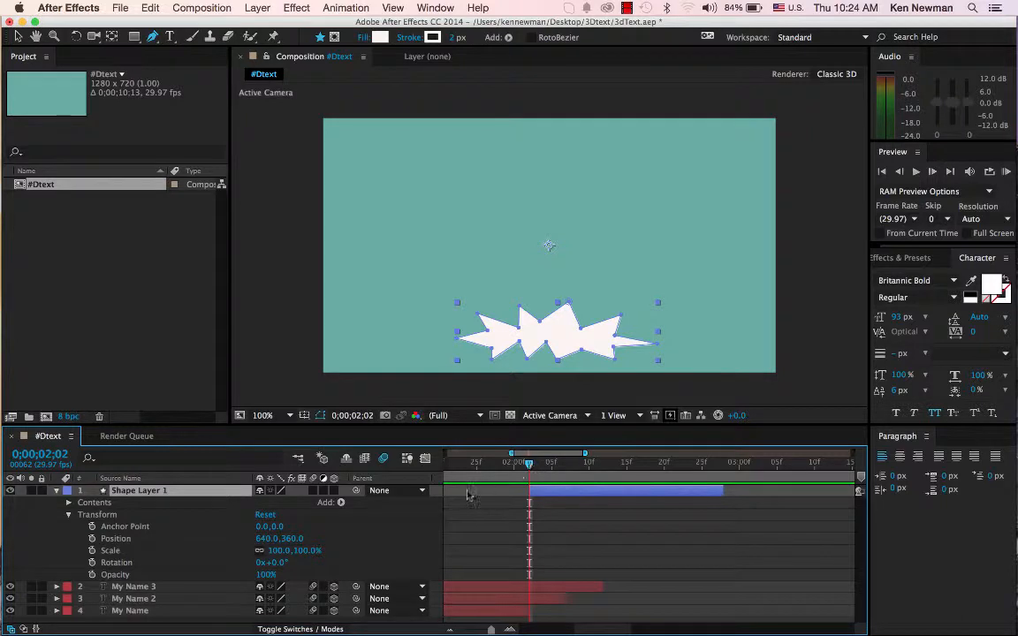
click(92, 574)
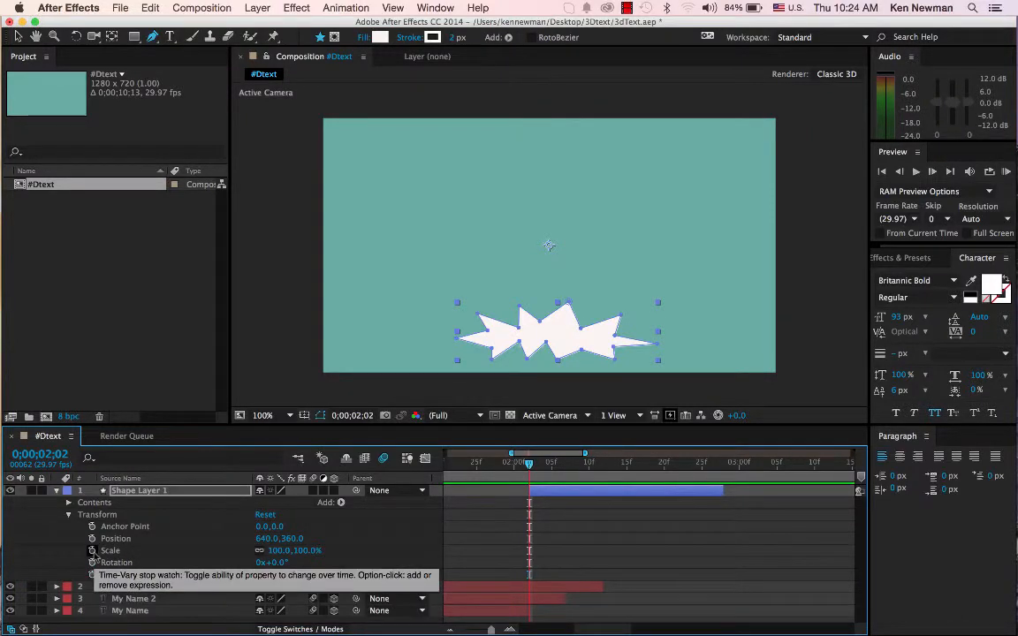
click(92, 550)
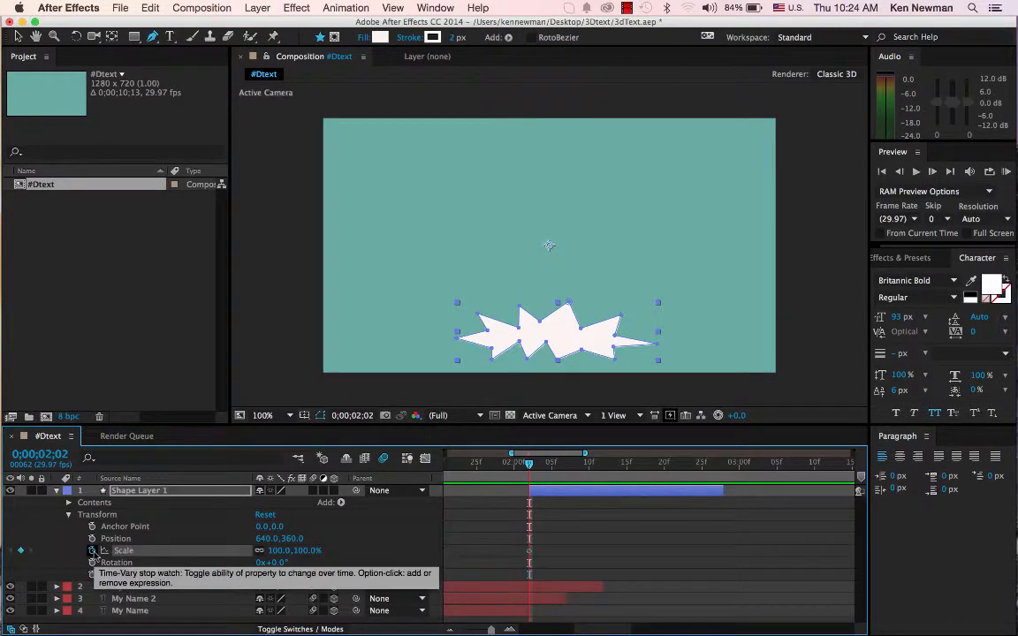
- Go to 0;00;02;05 and enlarge the burst shape proportionally to a Scale of 278%
click(552, 468)
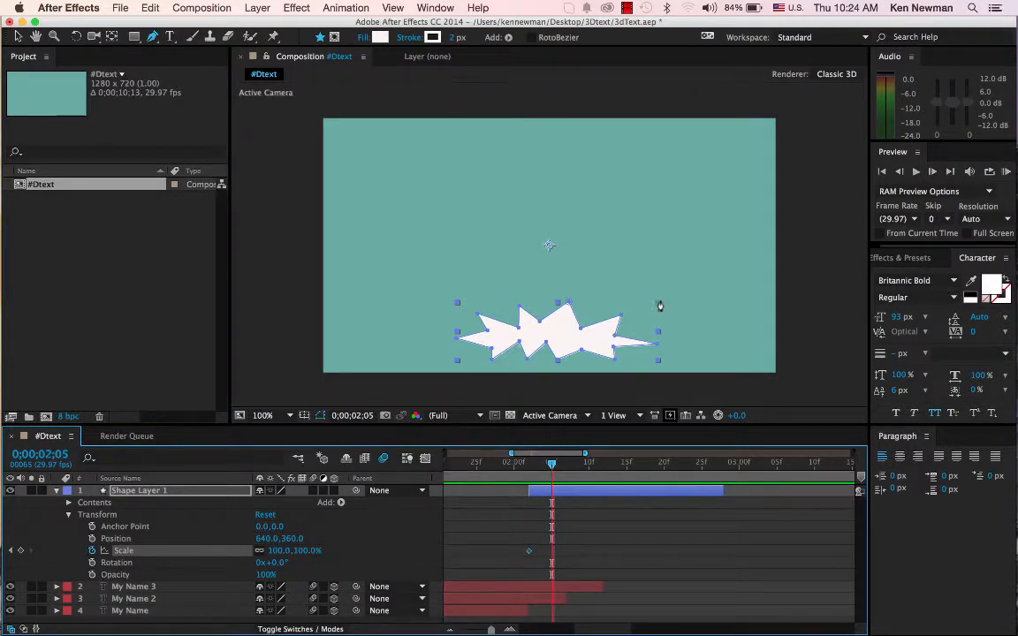
key(v)
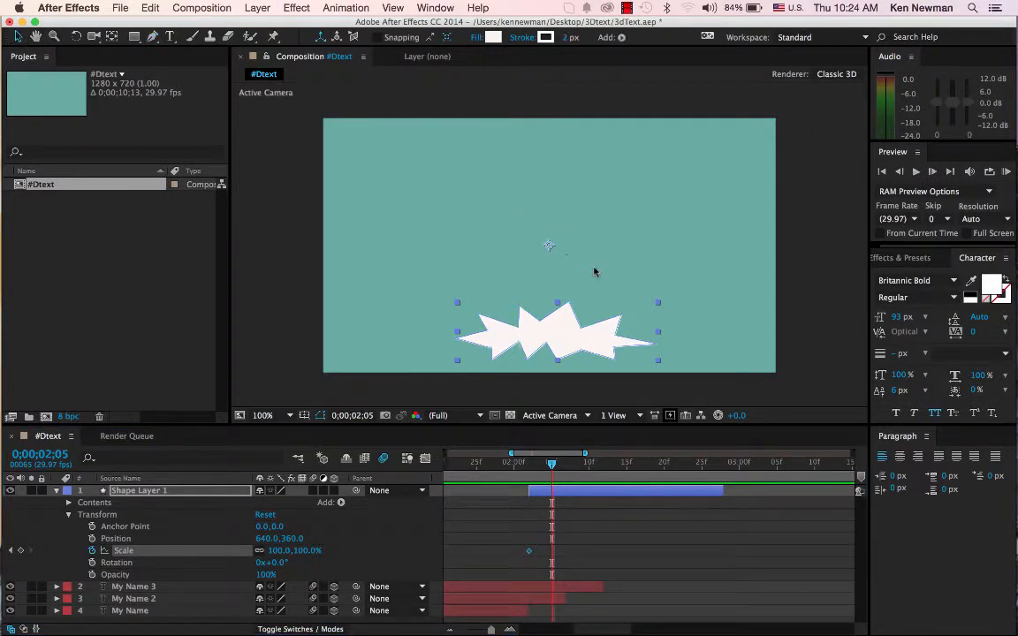
drag(659, 305, 712, 312)
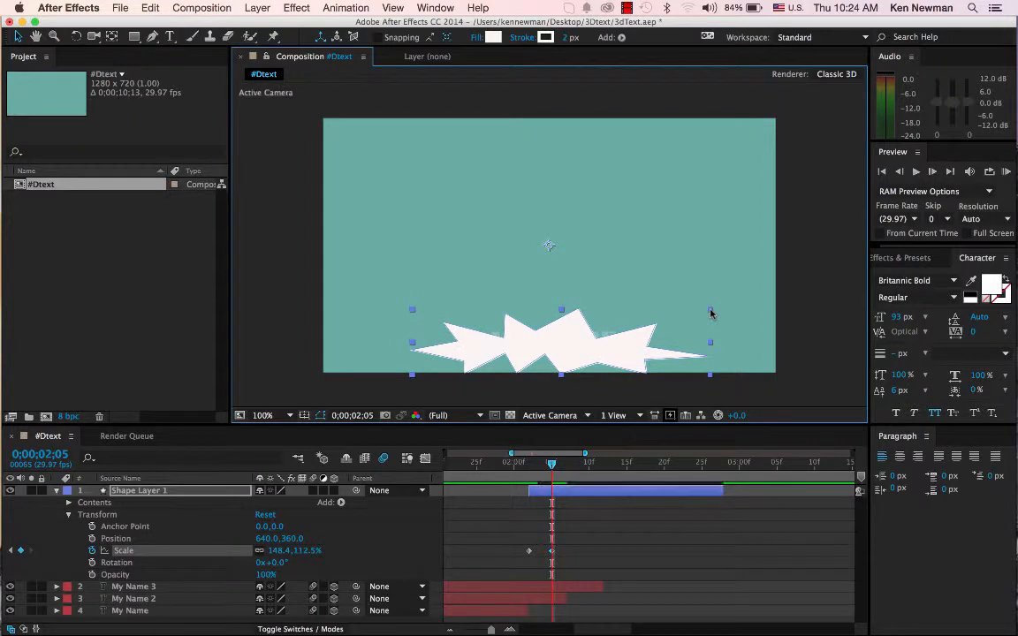
key(super+z)
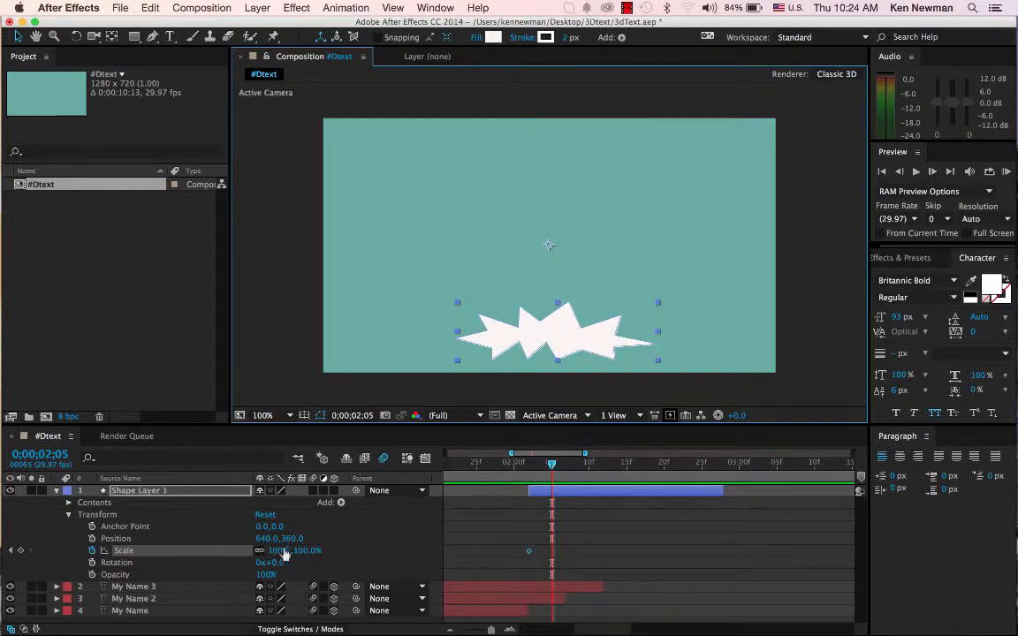
drag(281, 553, 393, 545)
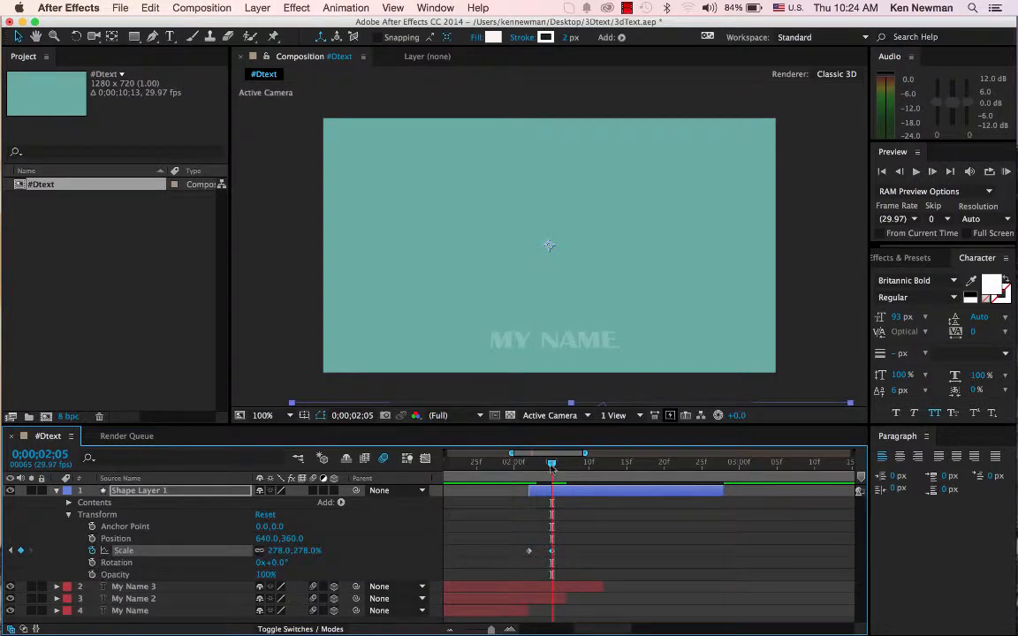
- Keyframe Shape Layer 1's Position at 0;00;02;02, and at 0;00;02;05 move the enlarged burst up to about 668, -102
drag(553, 466, 529, 466)
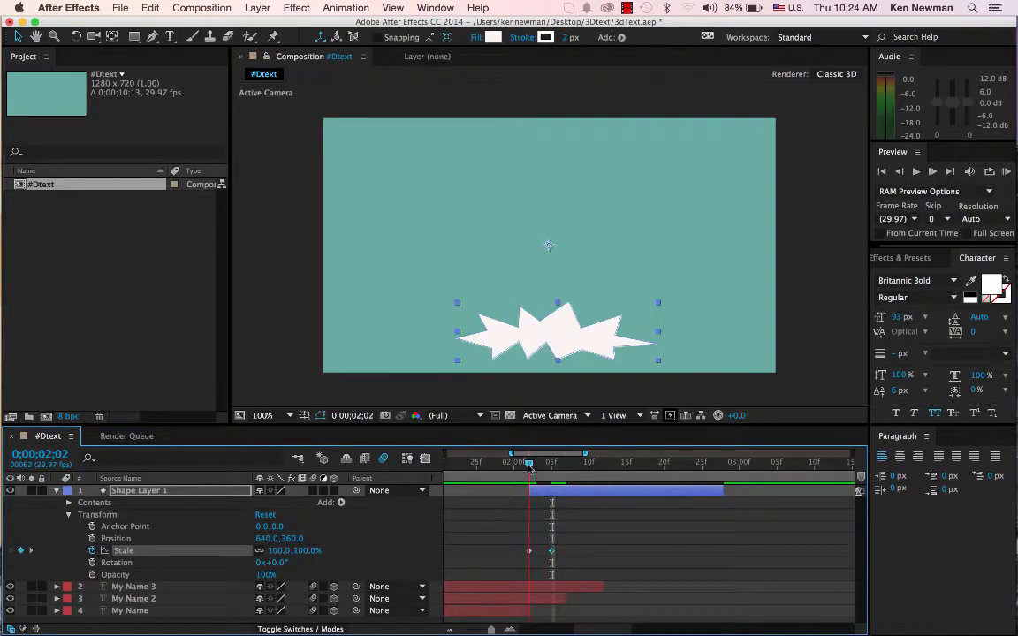
click(92, 538)
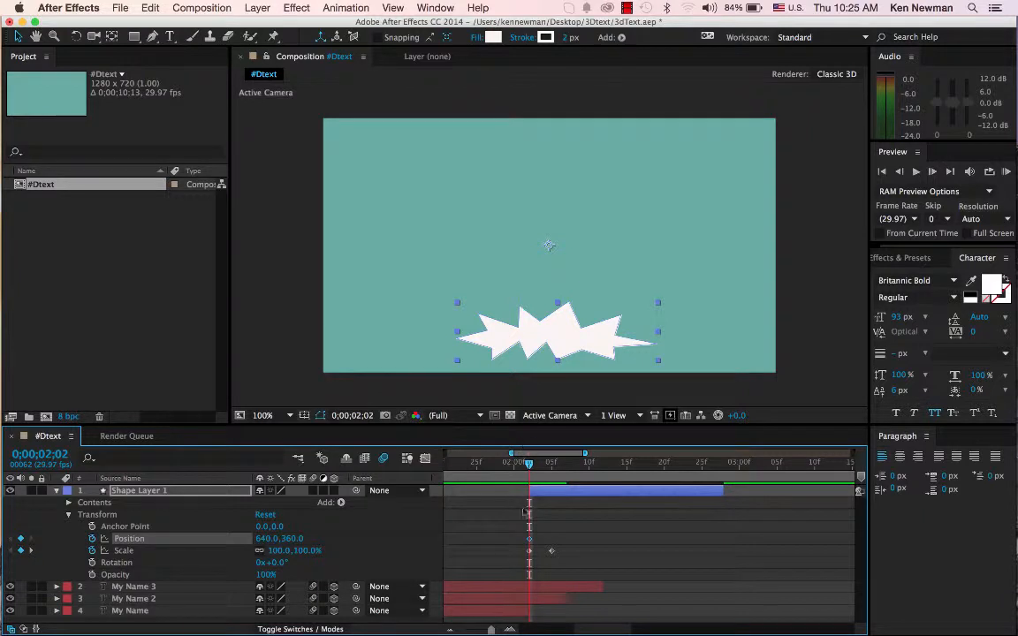
drag(530, 464, 553, 466)
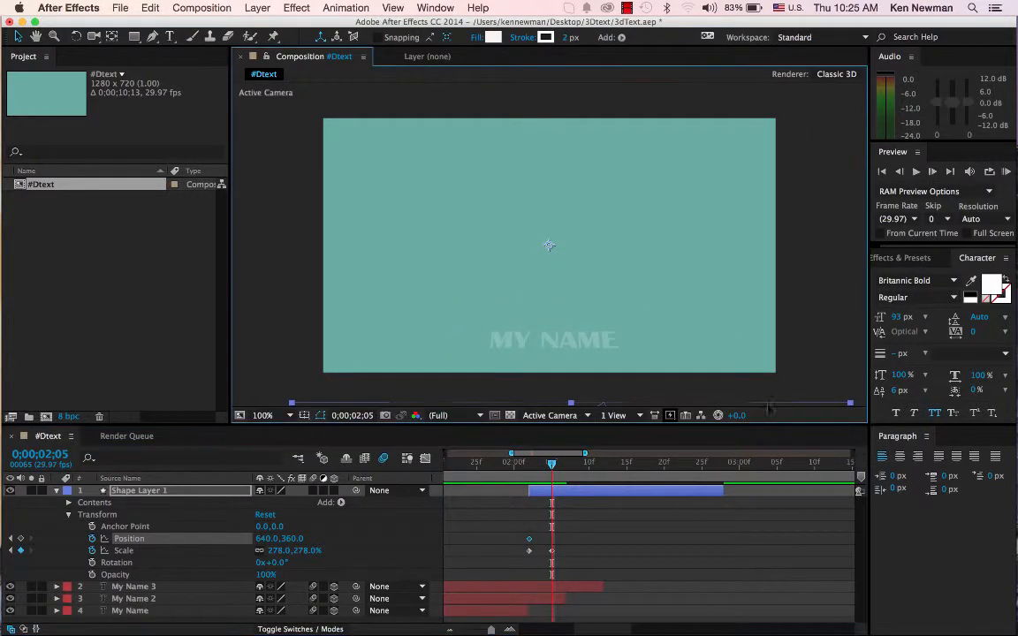
drag(768, 409, 779, 244)
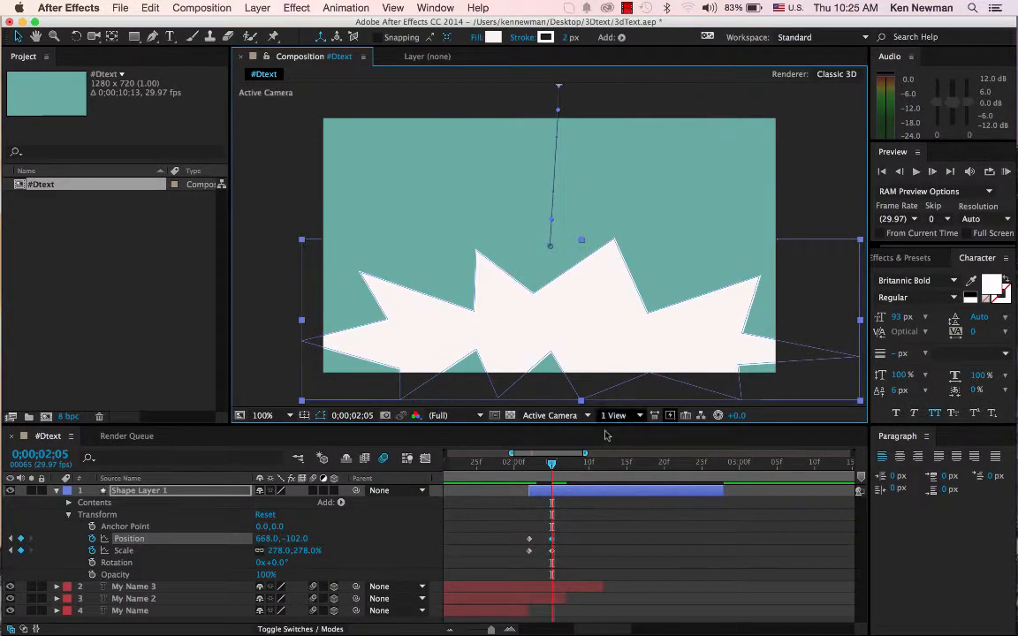
mouse_move(551, 466)
mouse_down()
mouse_move(522, 464)
mouse_move(553, 466)
mouse_up()
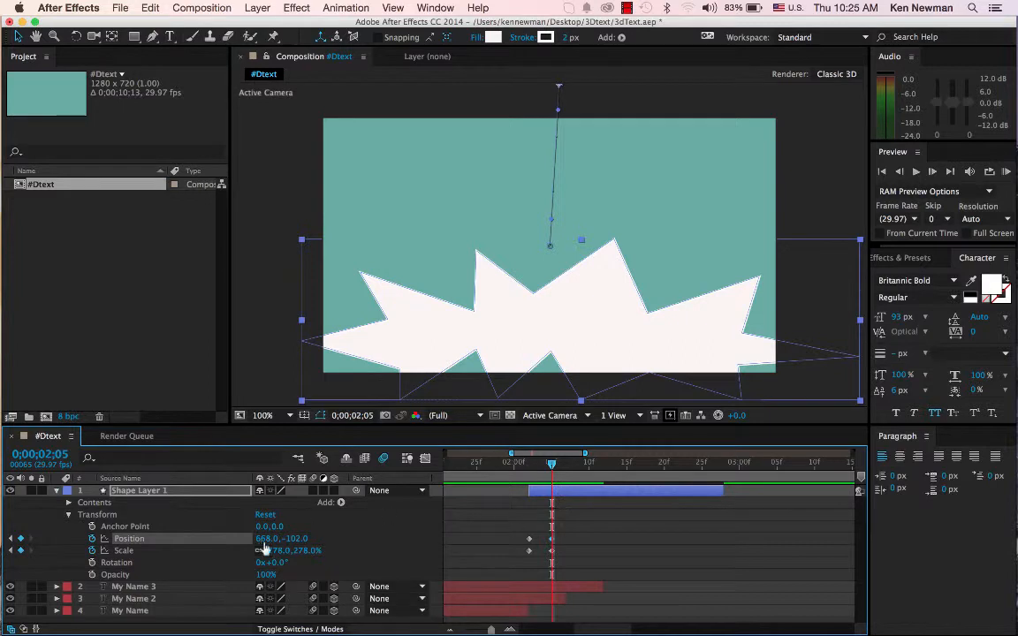
- Fade Shape Layer 1 with Opacity keyframes of 100% at 0;00;02;02 and 16% at 0;00;02;05
drag(552, 466, 529, 464)
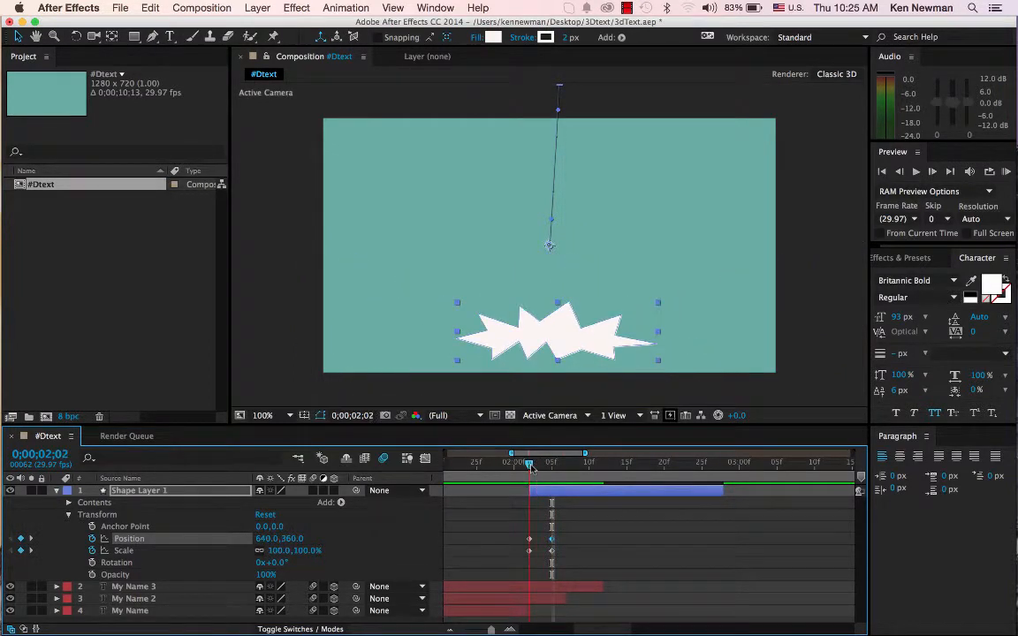
click(92, 574)
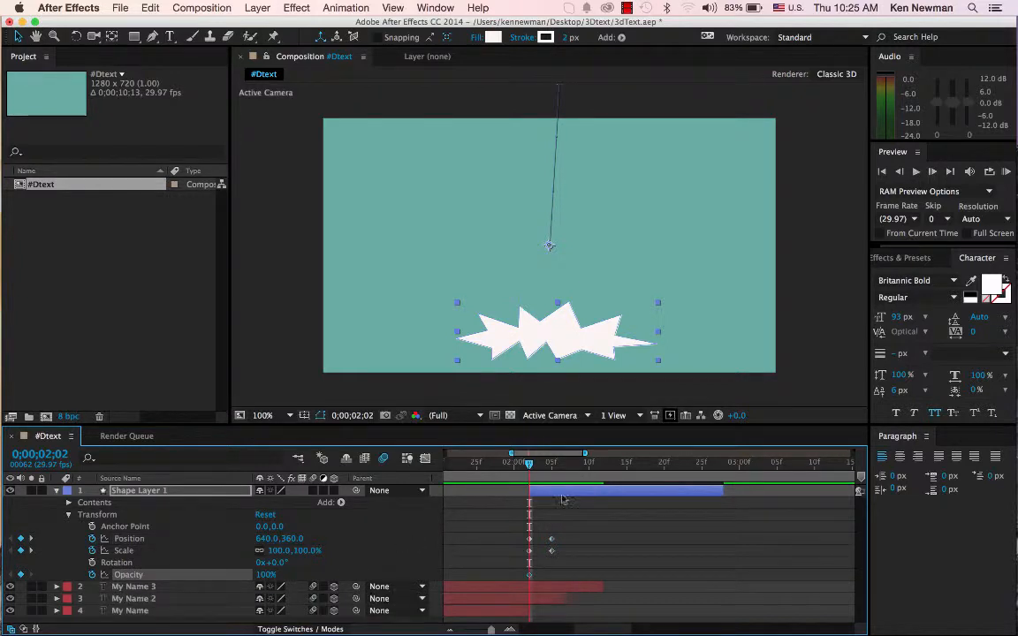
drag(535, 467, 554, 468)
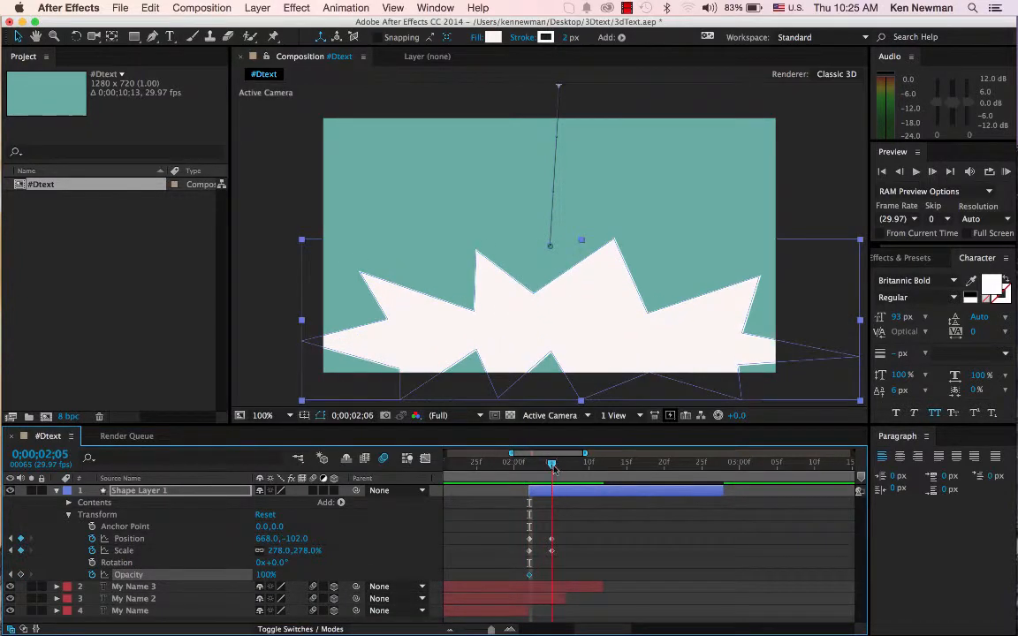
drag(263, 574, 206, 575)
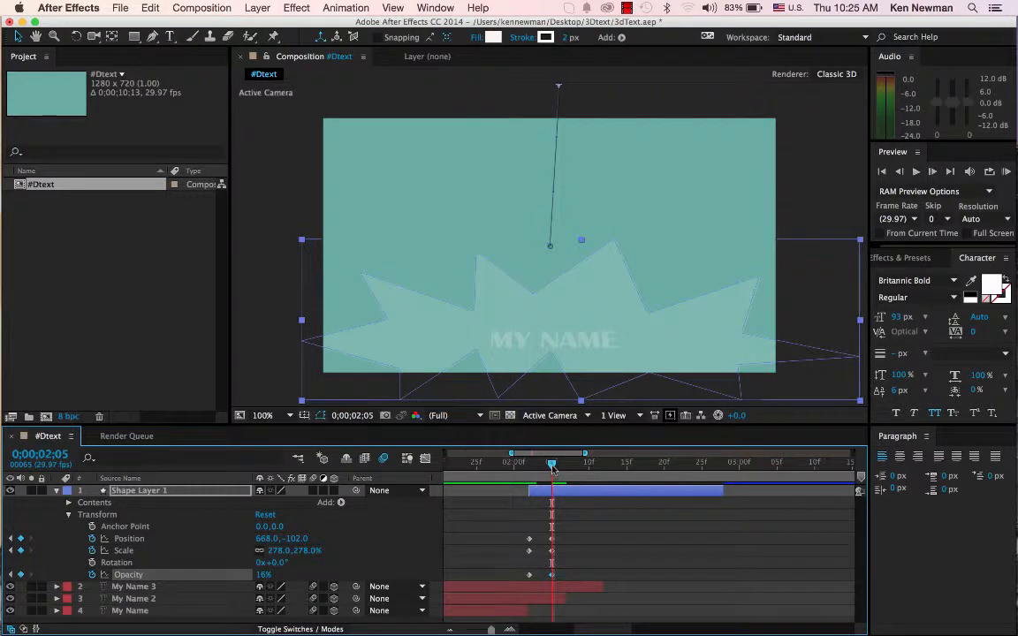
mouse_move(553, 468)
mouse_down()
mouse_move(514, 469)
mouse_move(550, 471)
mouse_up()
- Duplicate Shape Layer 1, shift the copy one frame to start at 0;00;02;03, and go to 0;00;02;01
click(56, 491)
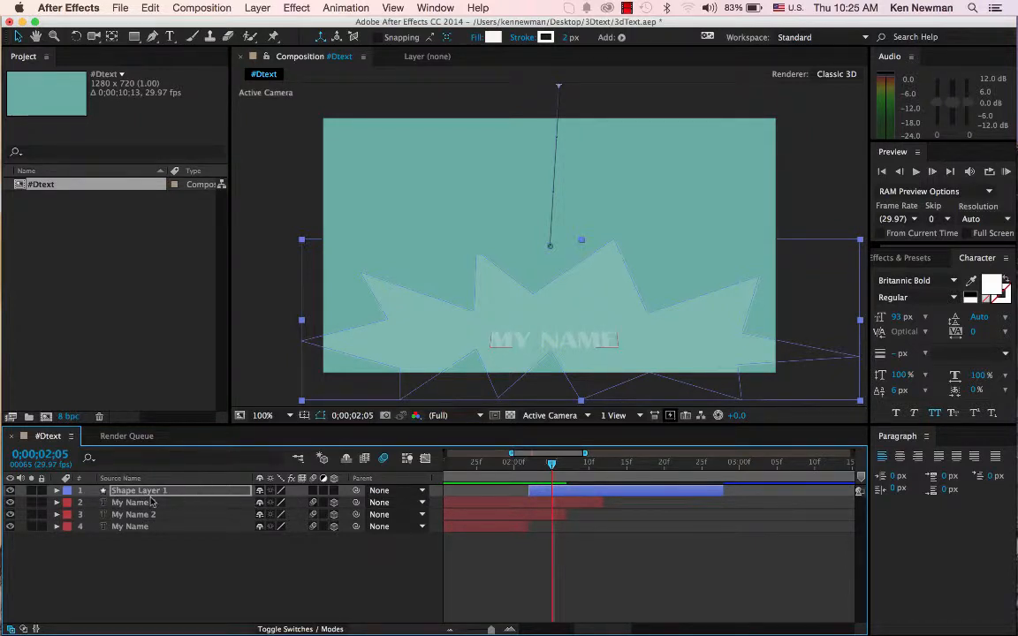
click(133, 493)
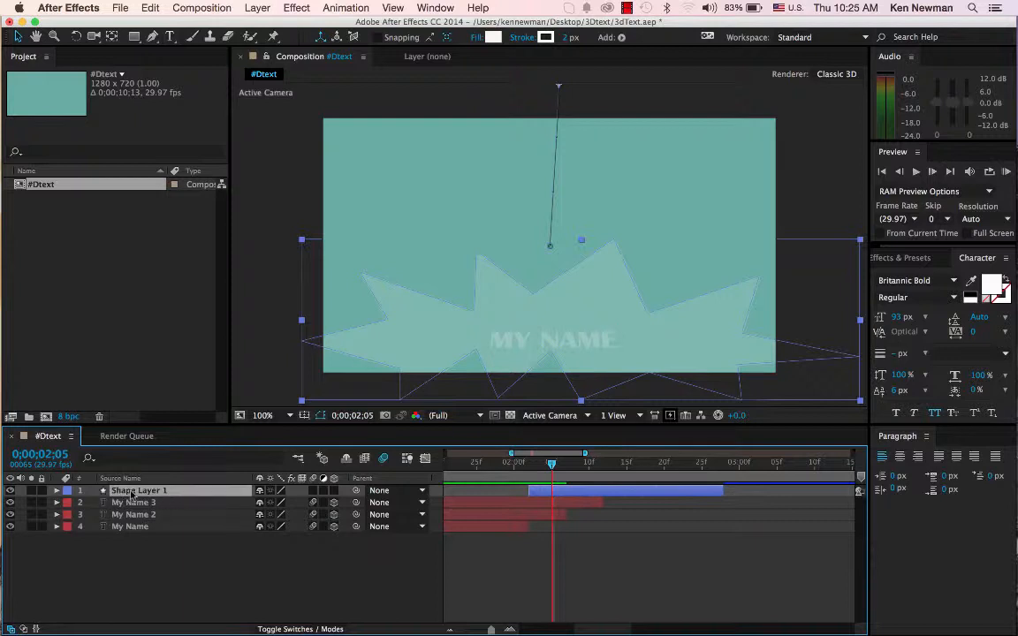
key(super+d)
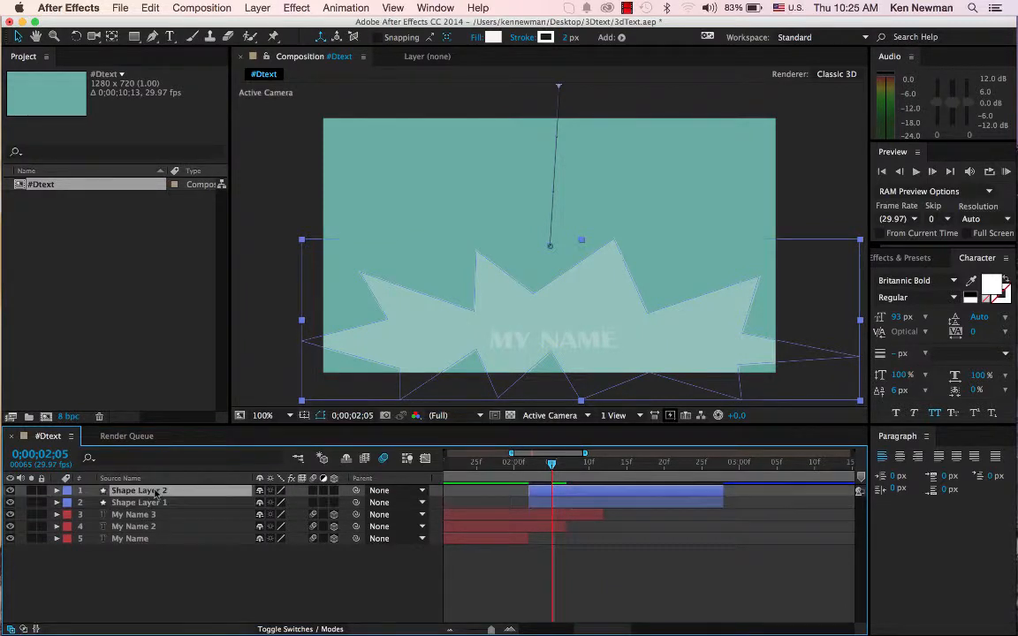
drag(543, 493, 520, 465)
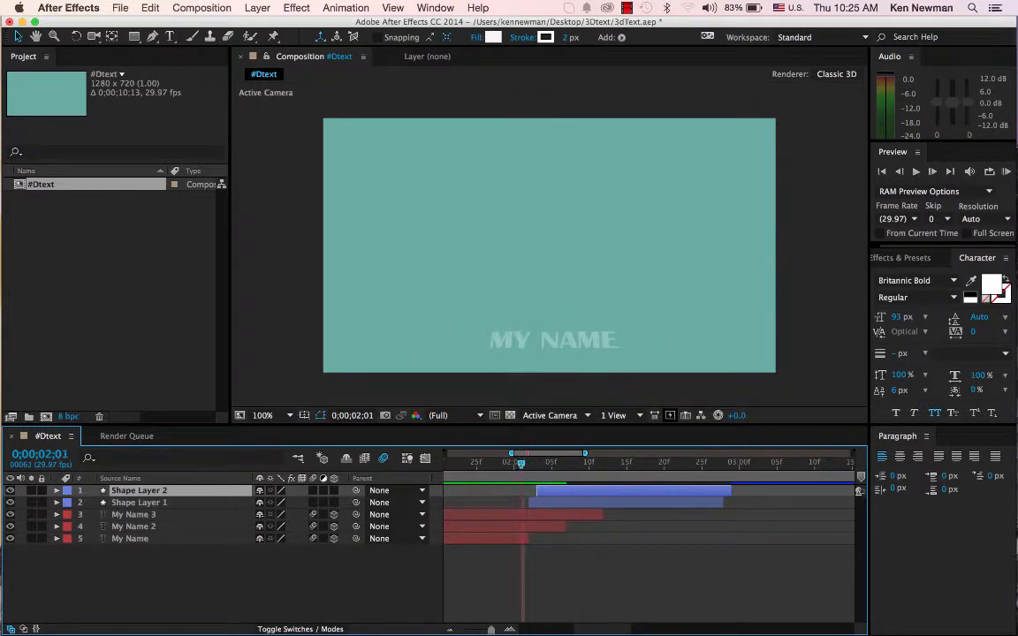
- Trim the ends of both shape layers to about 0;00;02;15 and preview the animation
drag(738, 489, 614, 491)
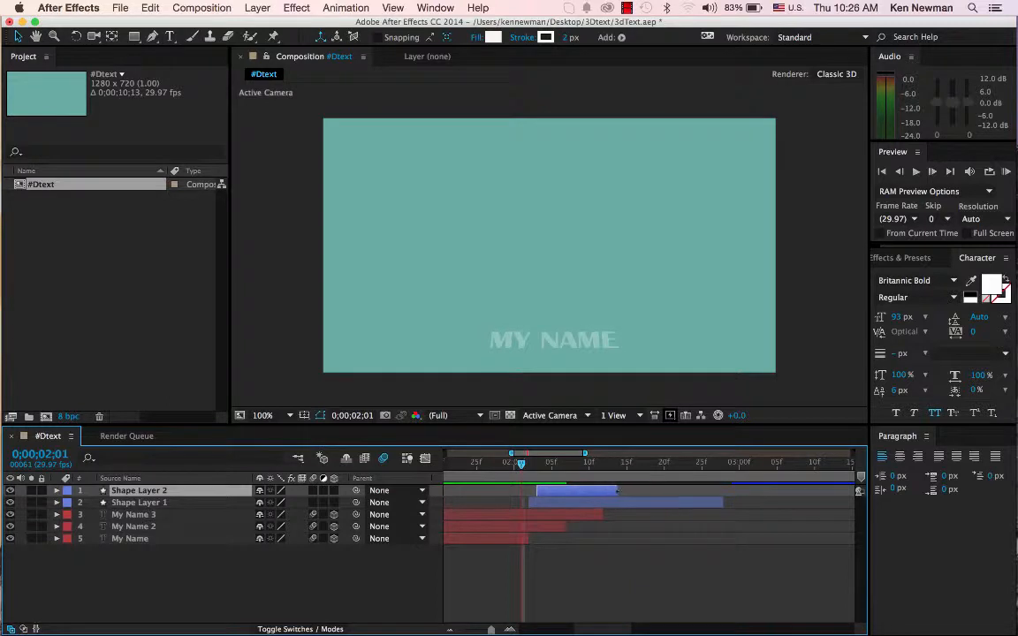
drag(723, 503, 624, 503)
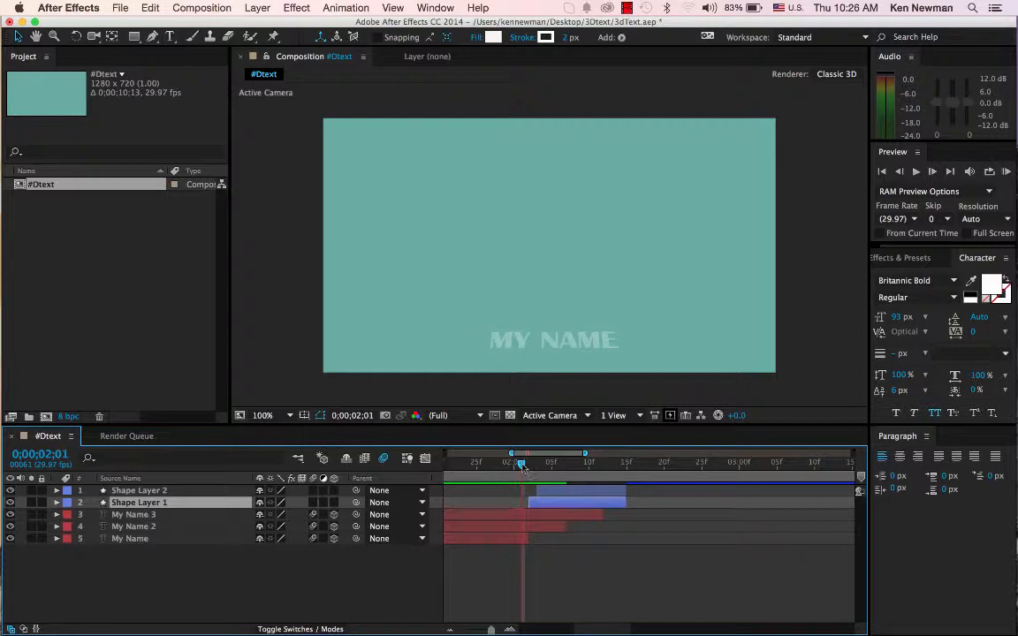
key(space)
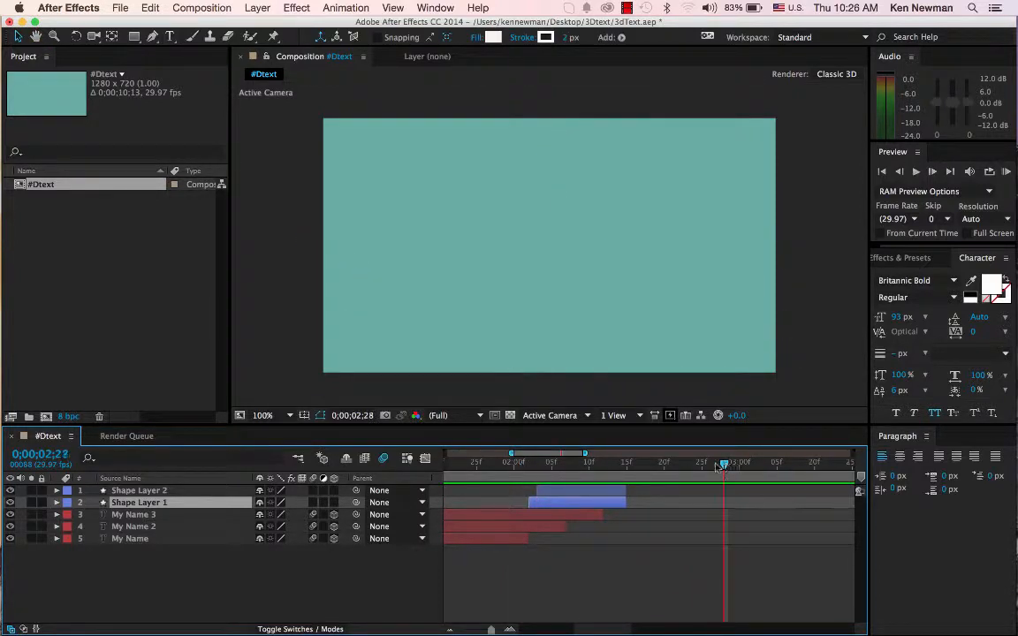
- Trim the end of Shape Layer 2 to about 0;00;02;10 and Shape Layer 1 to about 0;00;02;08, and preview the result
drag(615, 477, 562, 478)
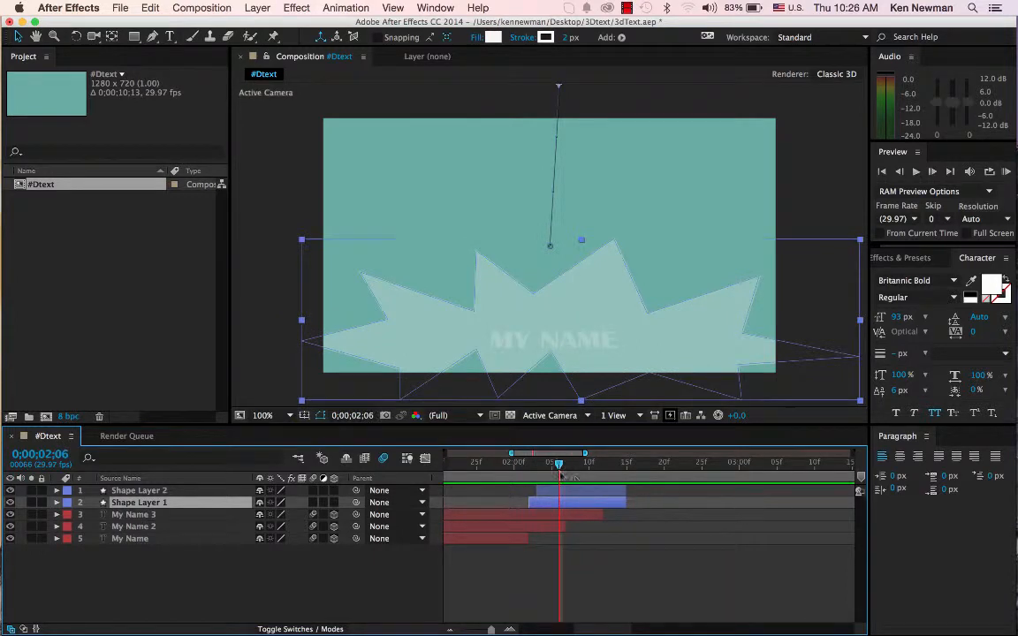
drag(625, 490, 573, 502)
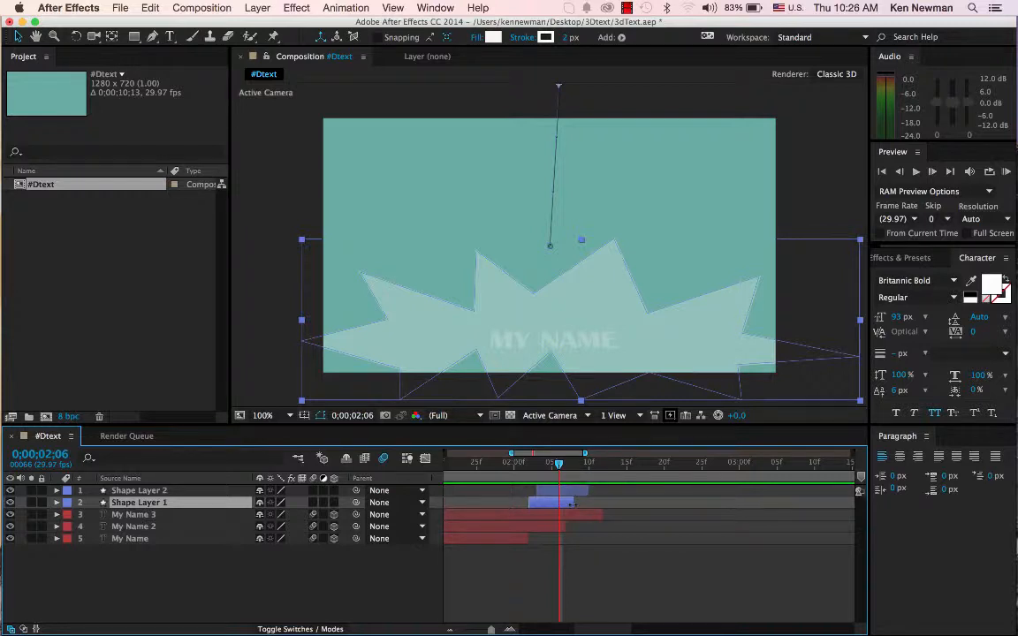
click(522, 463)
key(space)
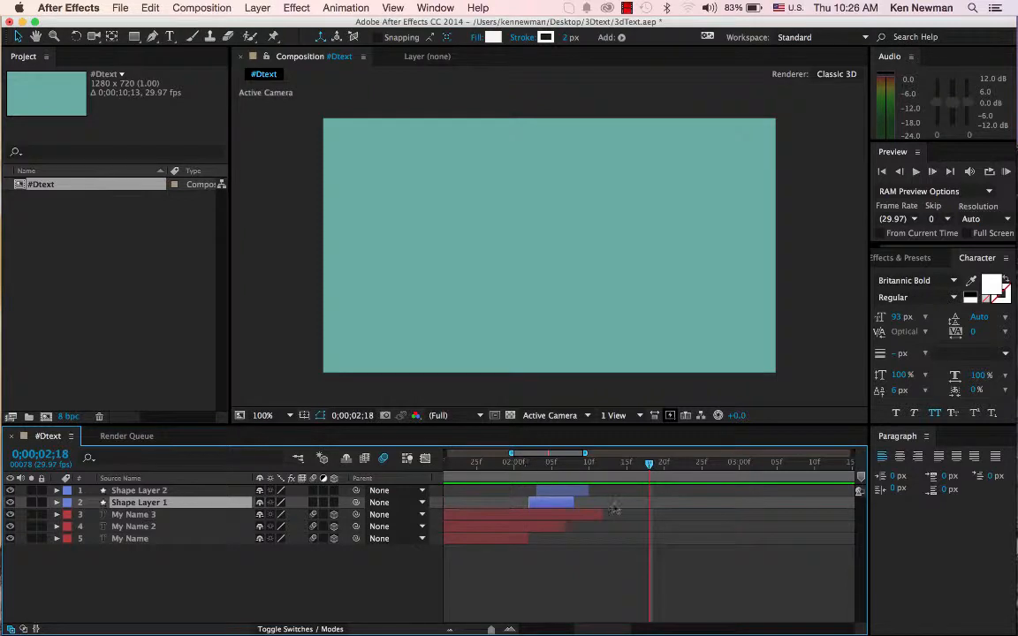
- Trim the end of My Name 3 to about 0;00;02;06 and My Name 2 to about 0;00;02;05, and go back to 0;00;02;00
drag(602, 514, 549, 525)
click(562, 518)
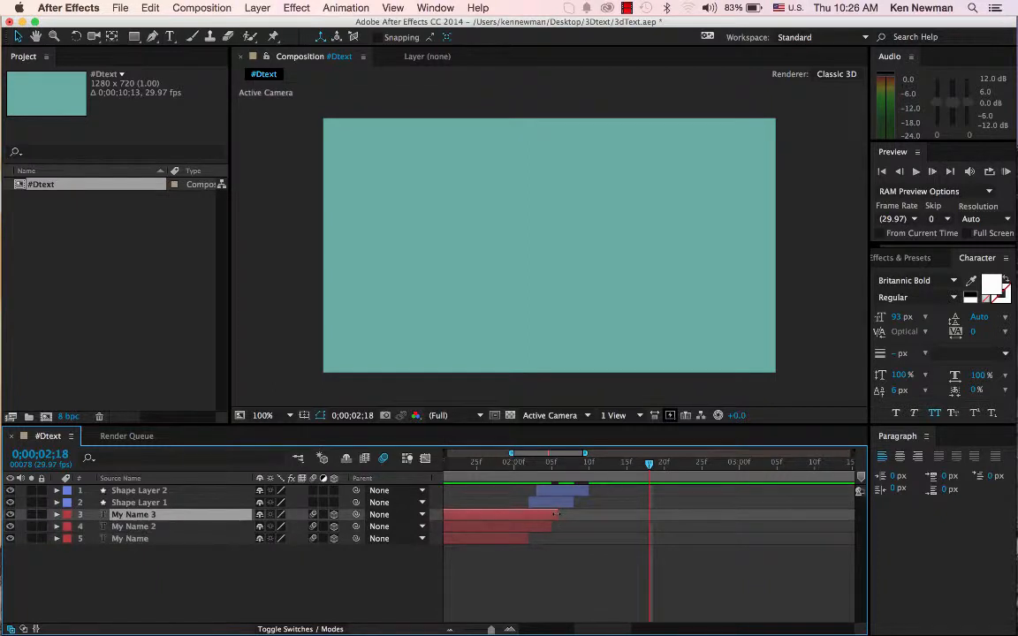
drag(649, 464, 515, 467)
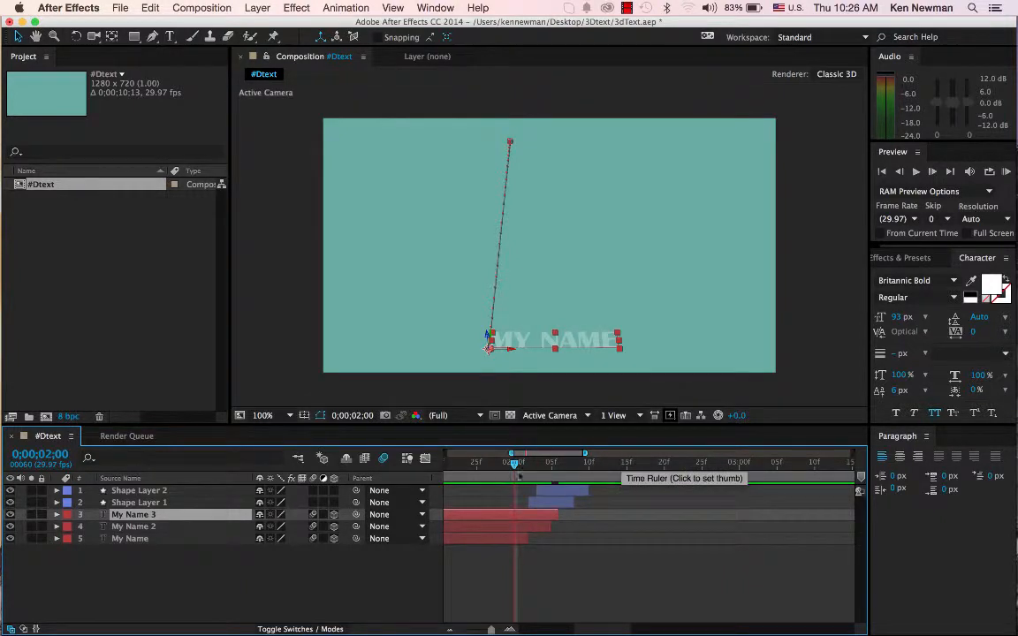
- Show the whole composition duration in the timeline and preview the animation from 0;00;00;00
drag(491, 629, 464, 631)
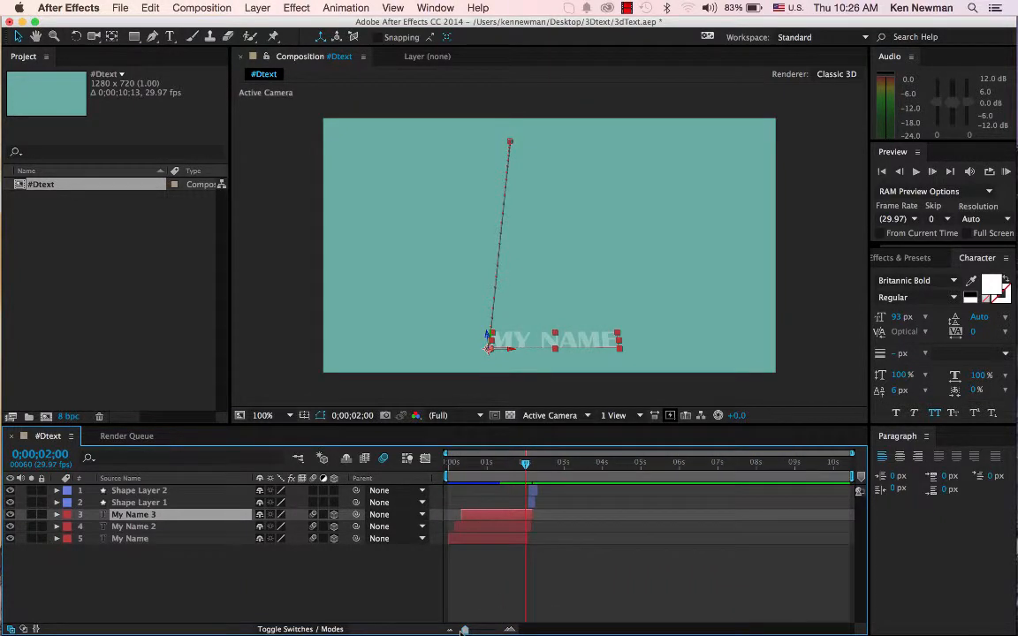
drag(526, 466, 423, 468)
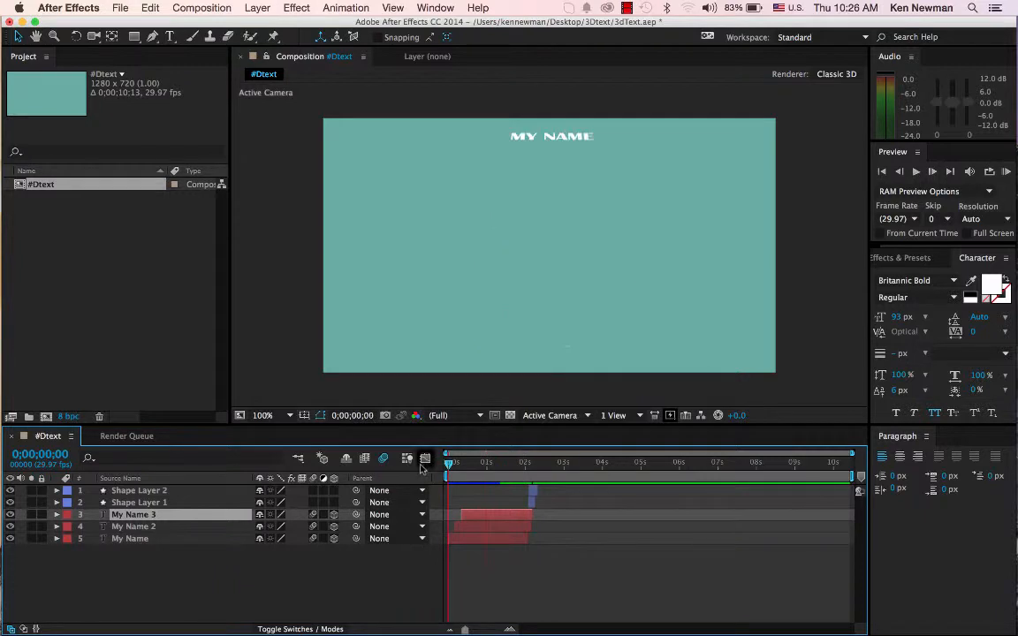
key(space)
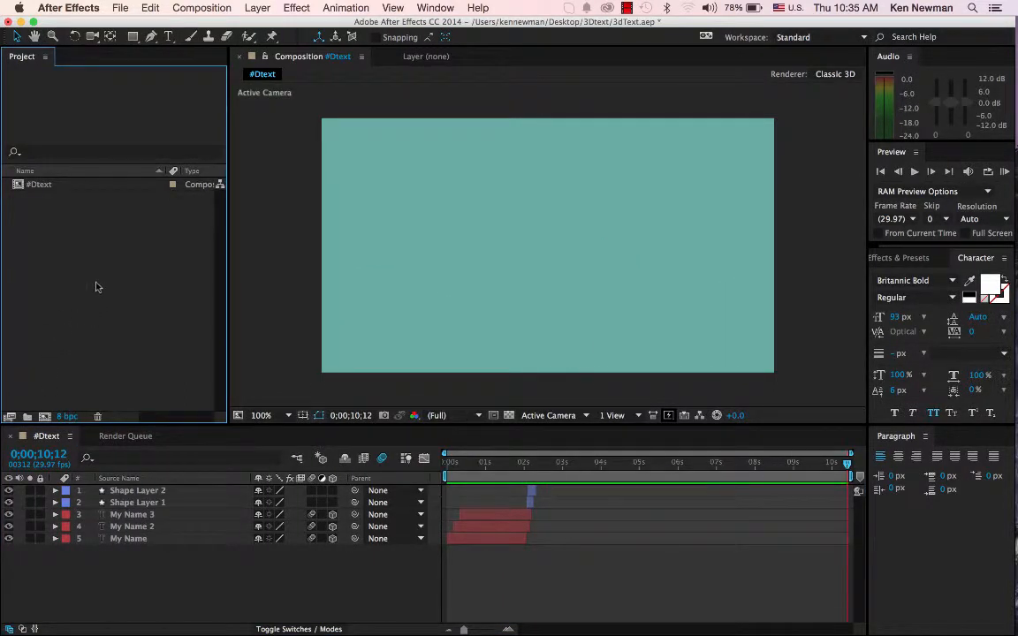
- Import explosion-01.wav into the project and add it to the #Dtext composition below the text layers
double_click(97, 286)
click(580, 150)
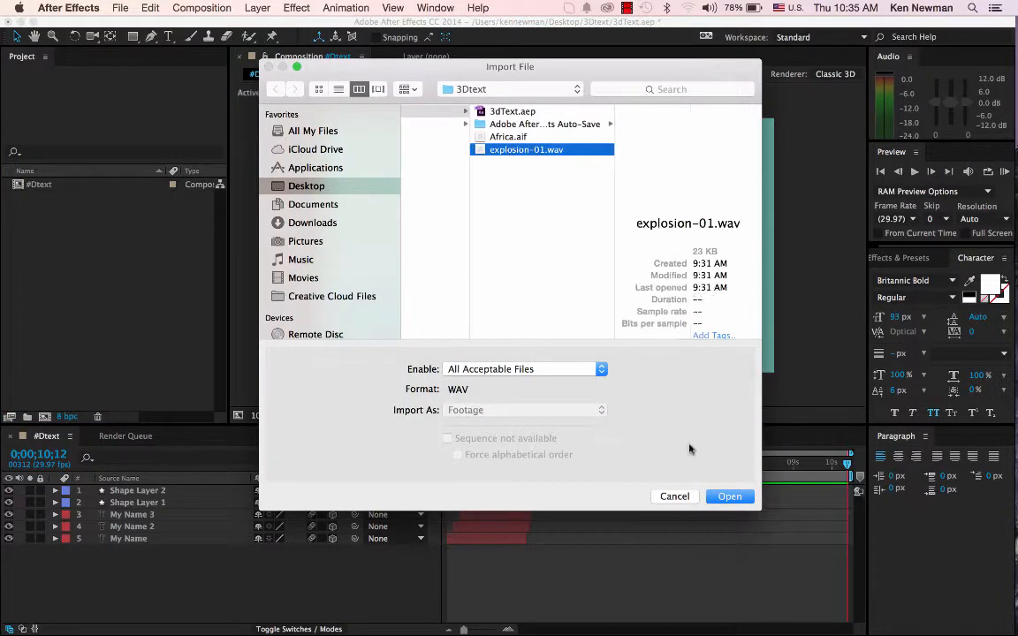
click(730, 496)
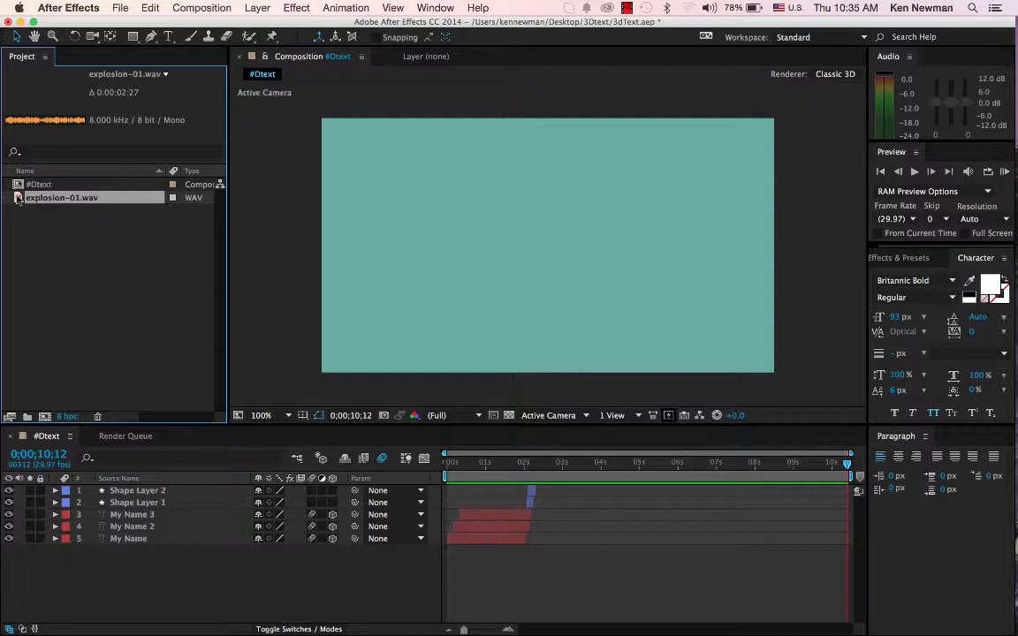
drag(18, 198, 119, 586)
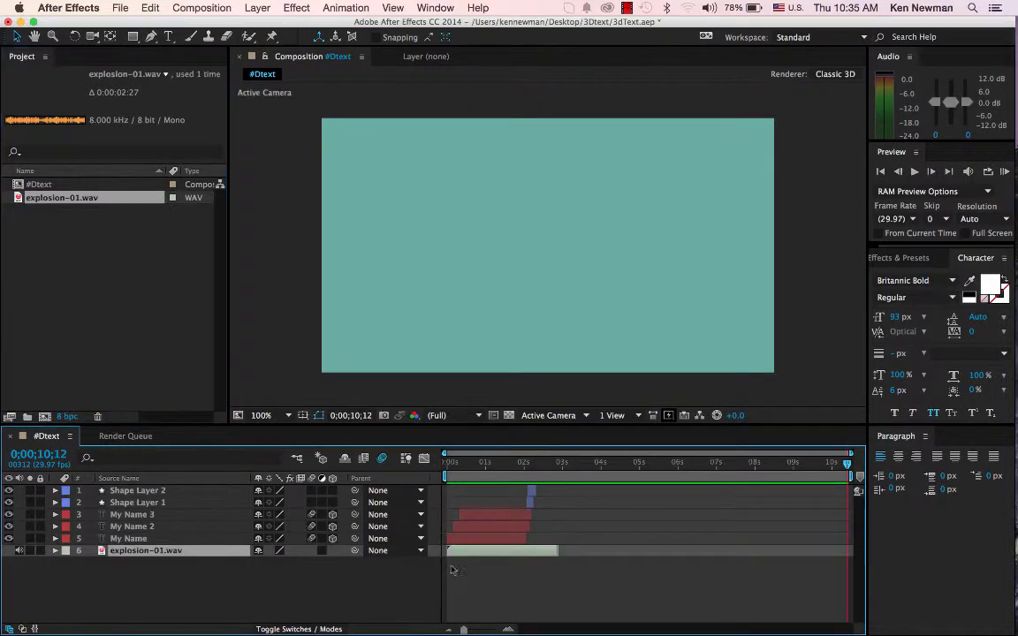
- Shift the explosion-01.wav layer to start with the burst at about 0;00;02;03, trim its end to about 3.5 seconds, and preview with sound
drag(454, 554, 533, 554)
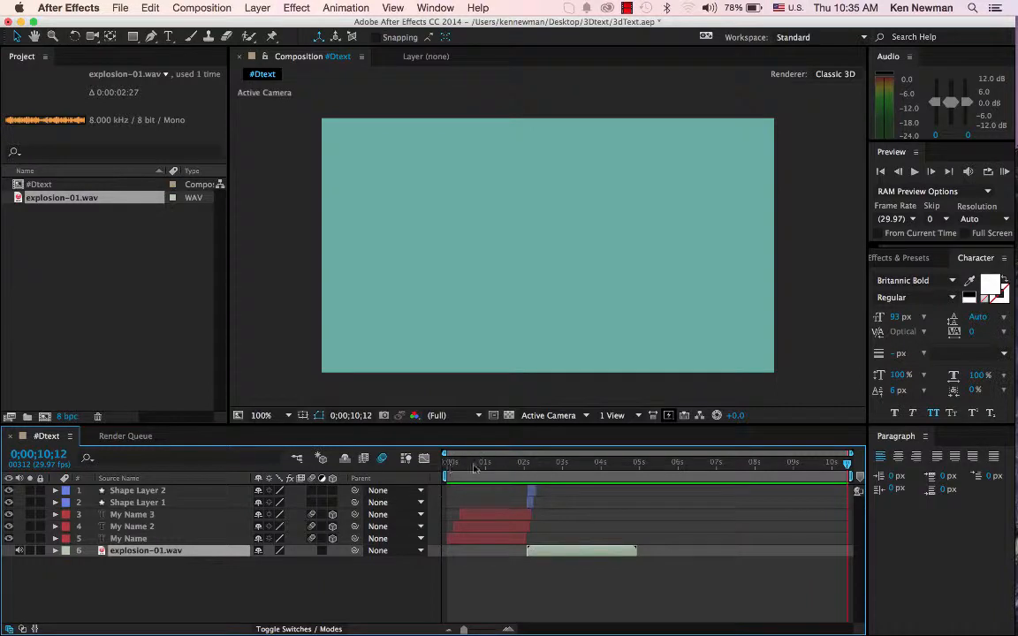
drag(849, 466, 528, 476)
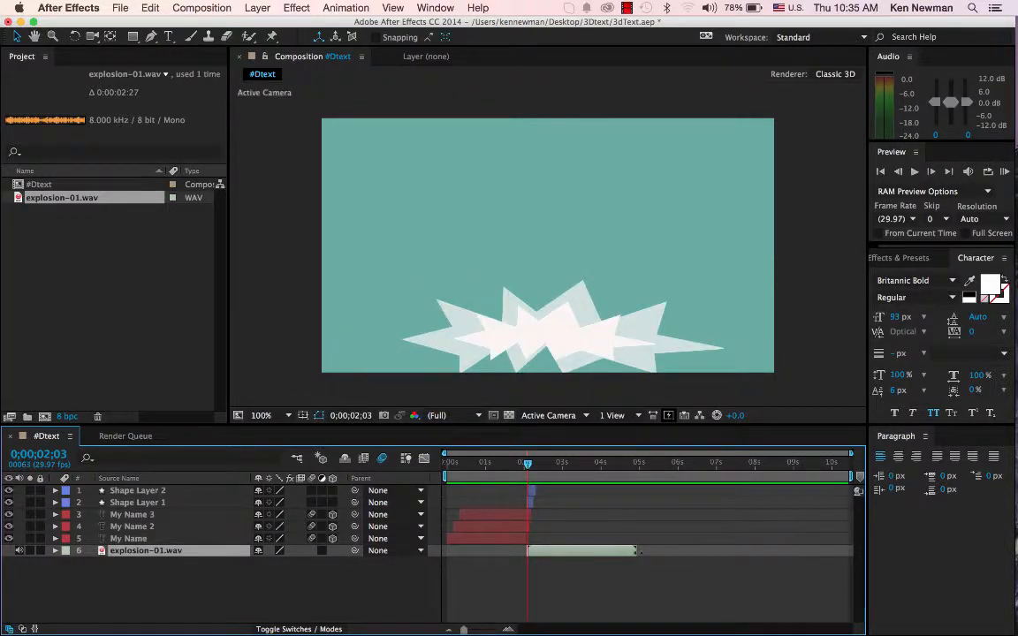
drag(639, 552, 586, 551)
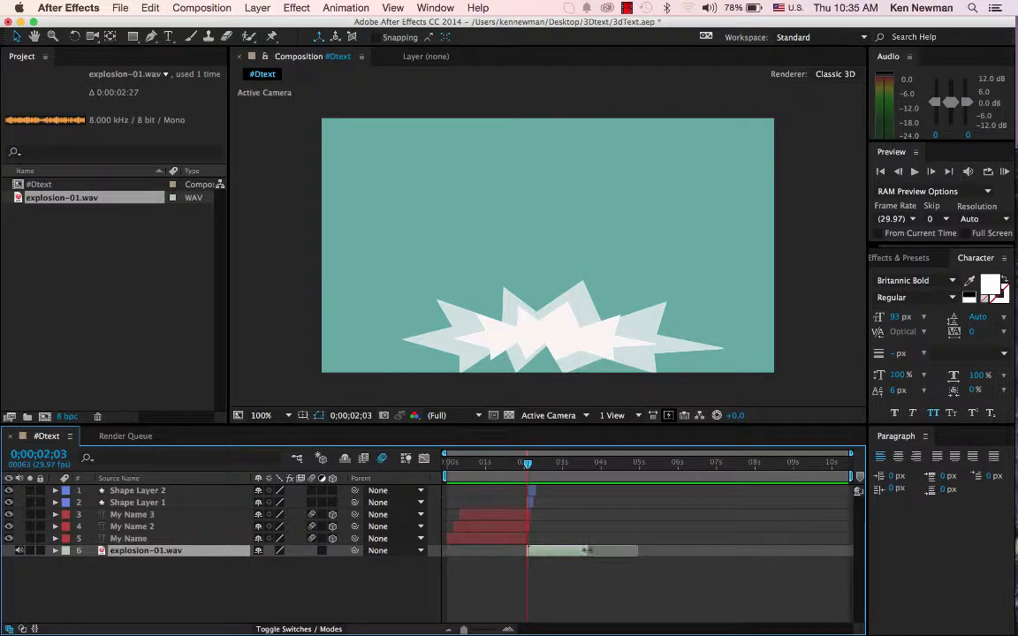
click(1005, 174)
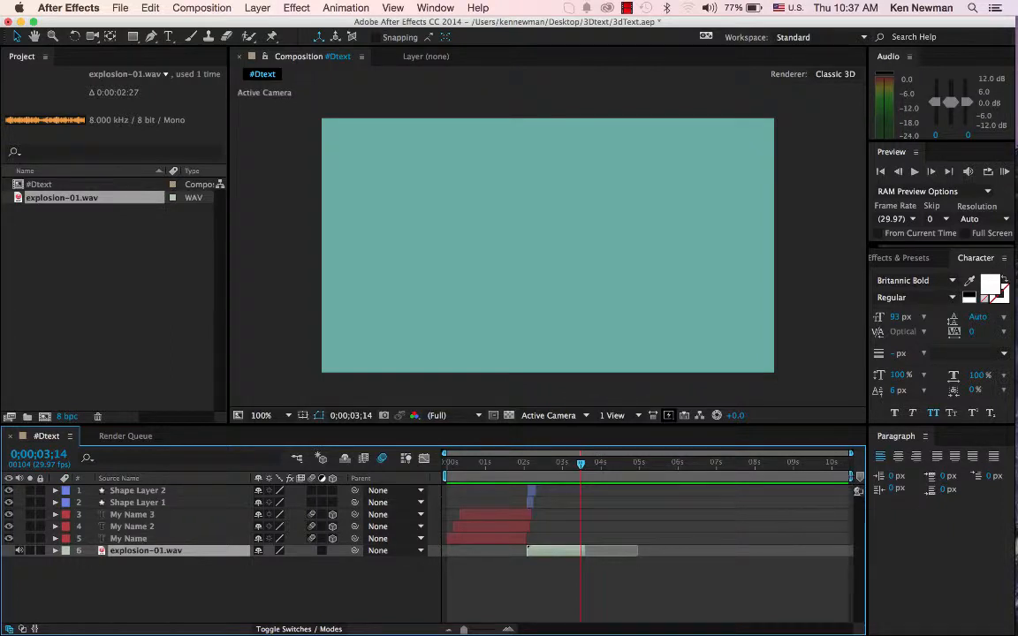
- Shorten the work area to end at about 4 seconds and run a RAM preview from the start
drag(850, 476, 596, 476)
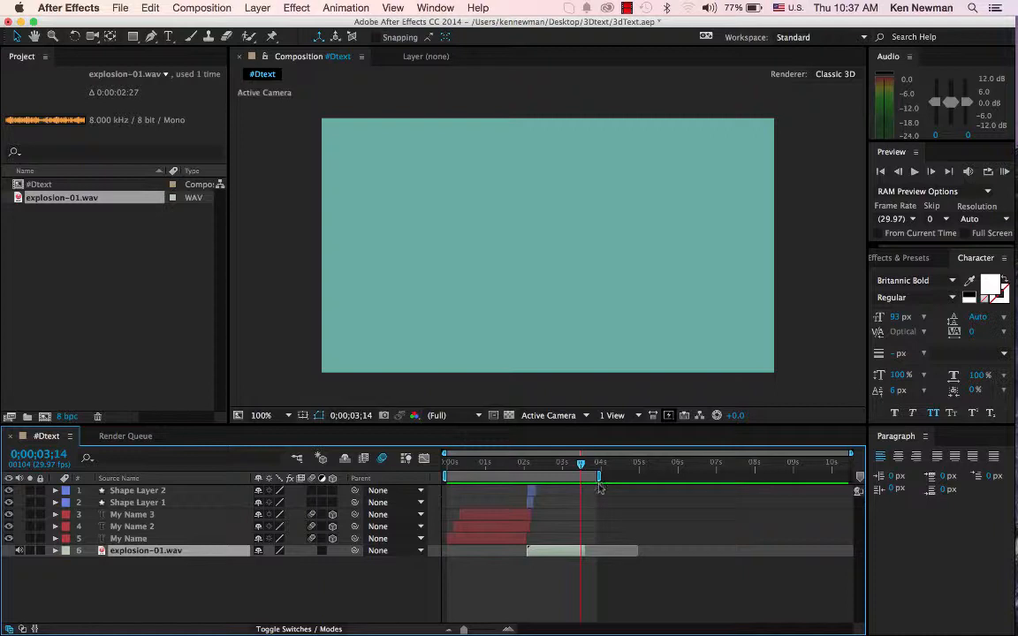
drag(581, 465, 378, 469)
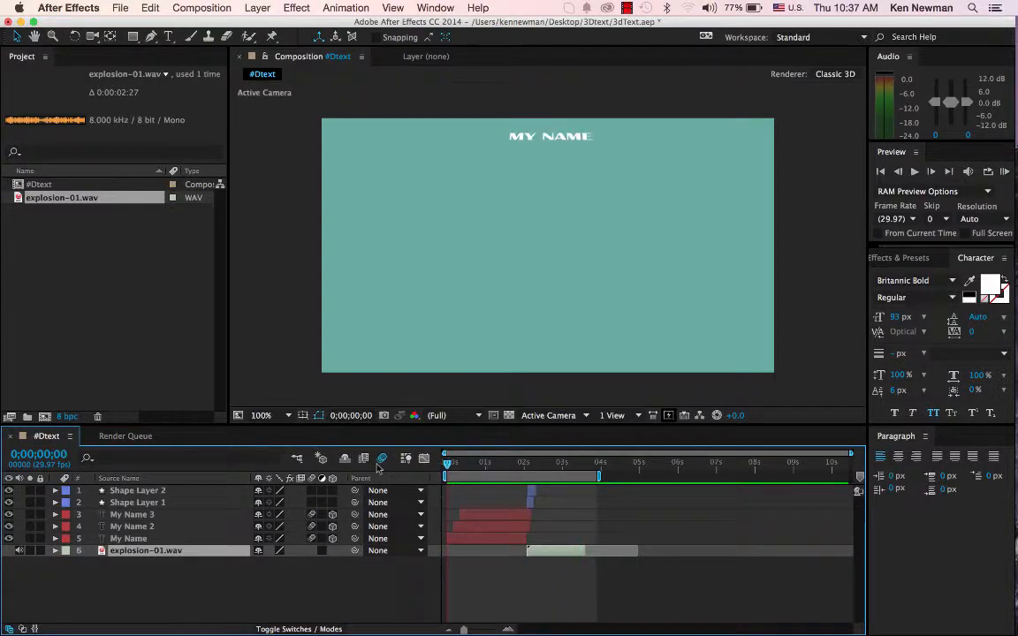
click(1005, 171)
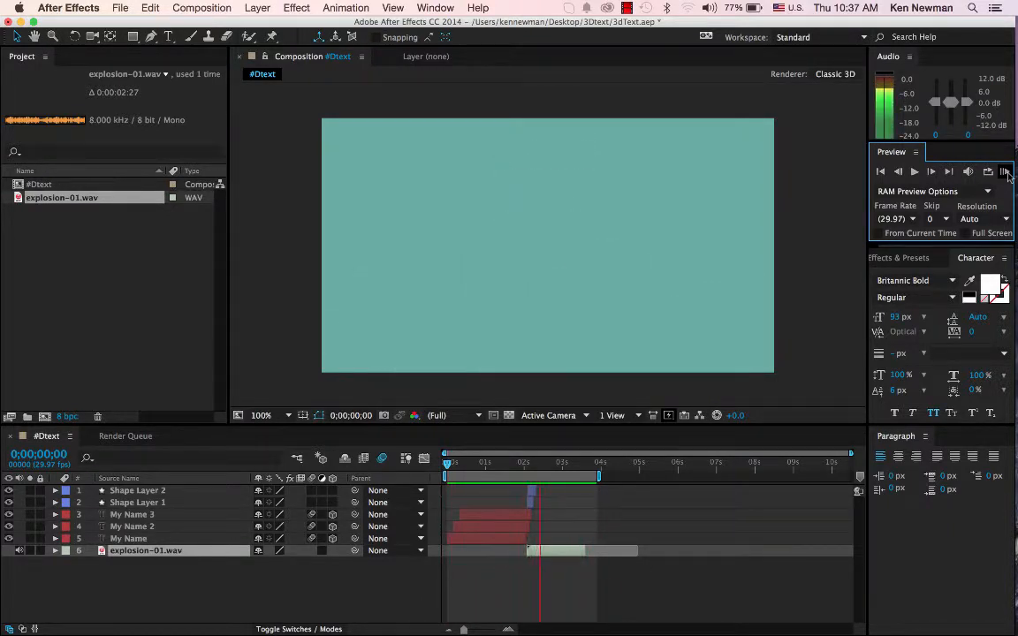
click(1006, 173)
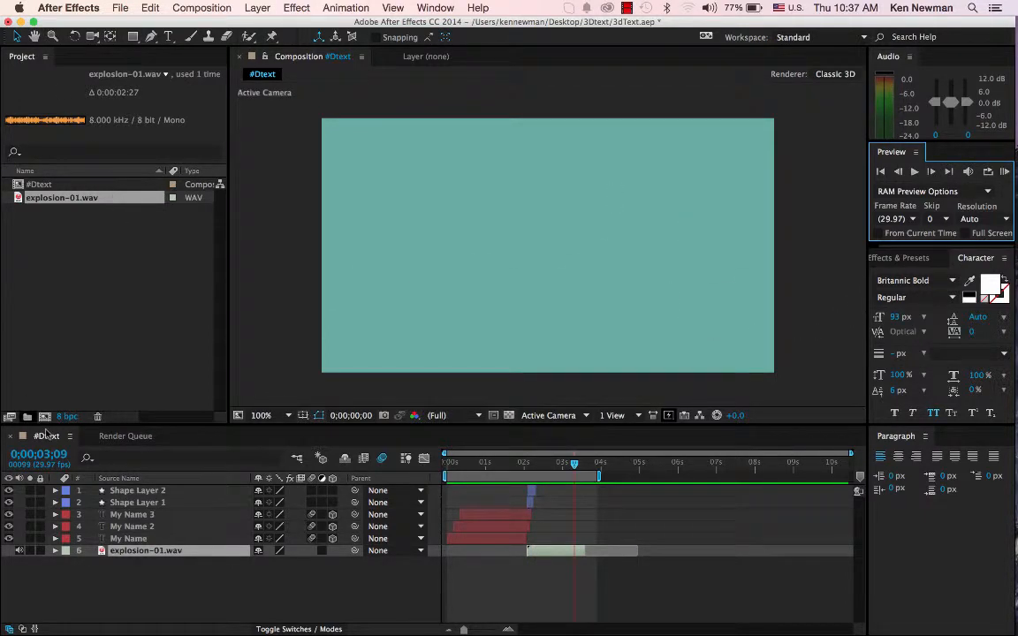
- Queue the #Dtext composition with 3Dtext01.mov in the 3Dtext folder as its output file and render it
click(198, 8)
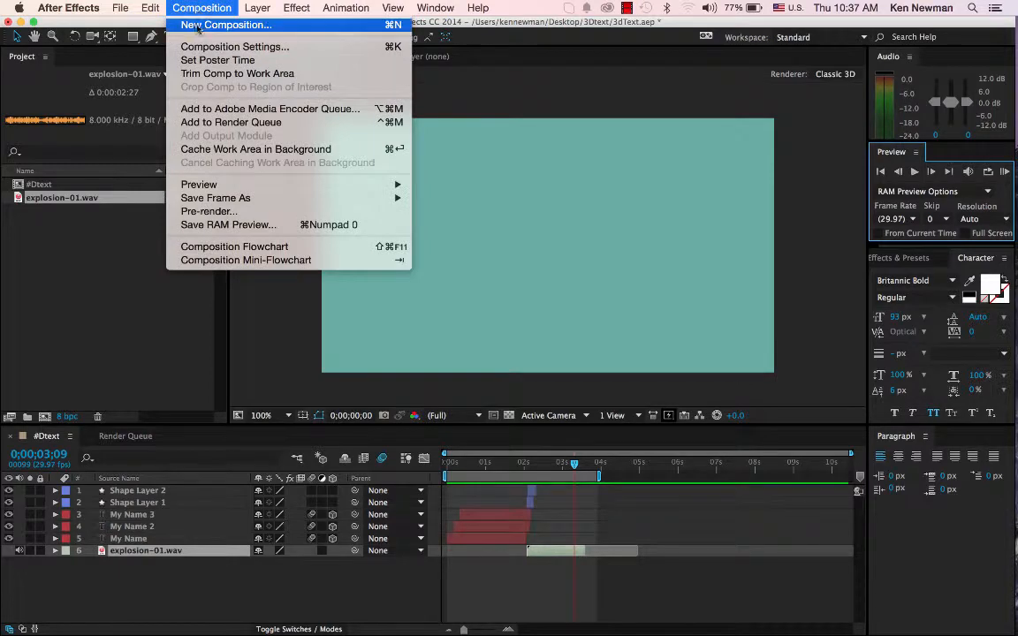
click(213, 125)
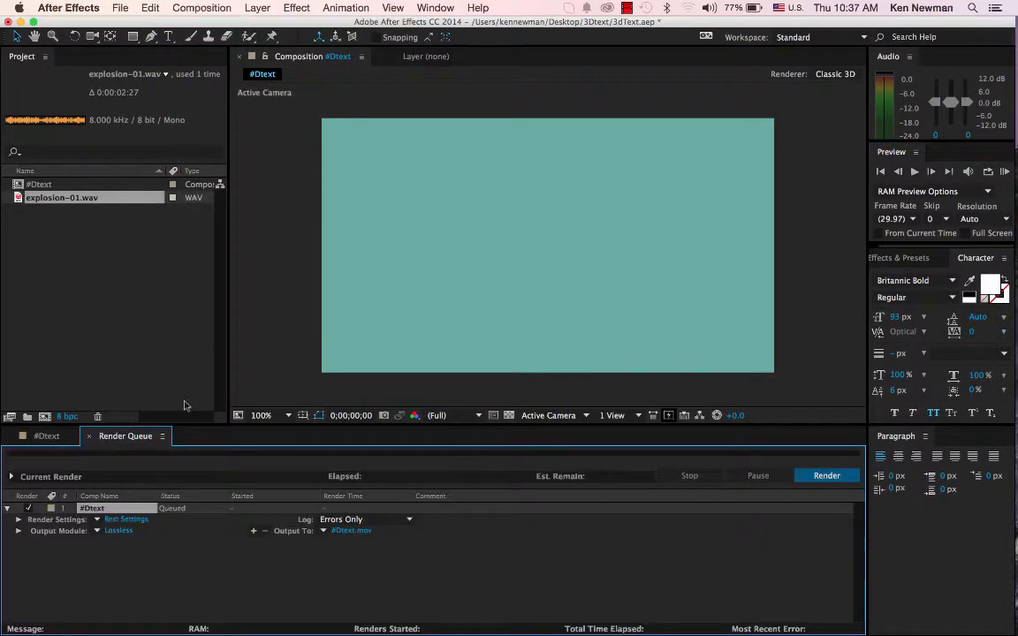
click(350, 531)
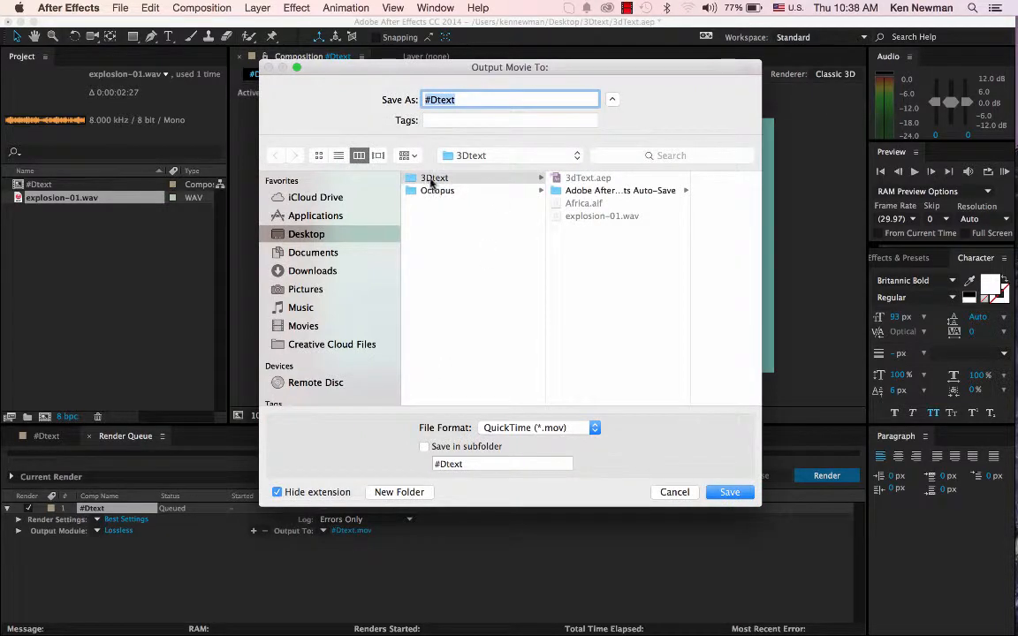
click(431, 180)
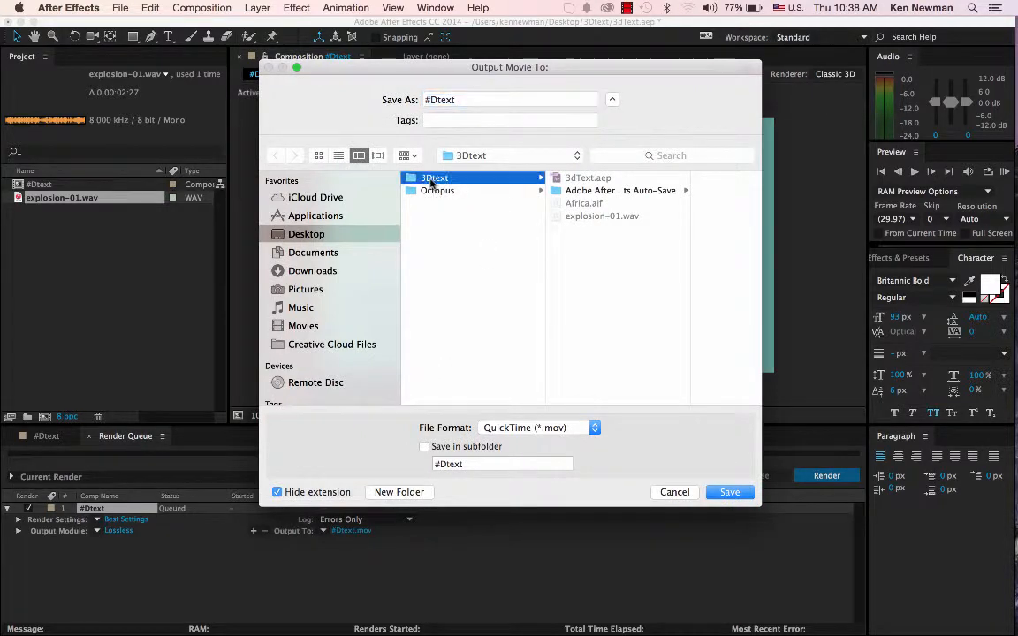
click(430, 100)
key(BackSpace)
text(3)
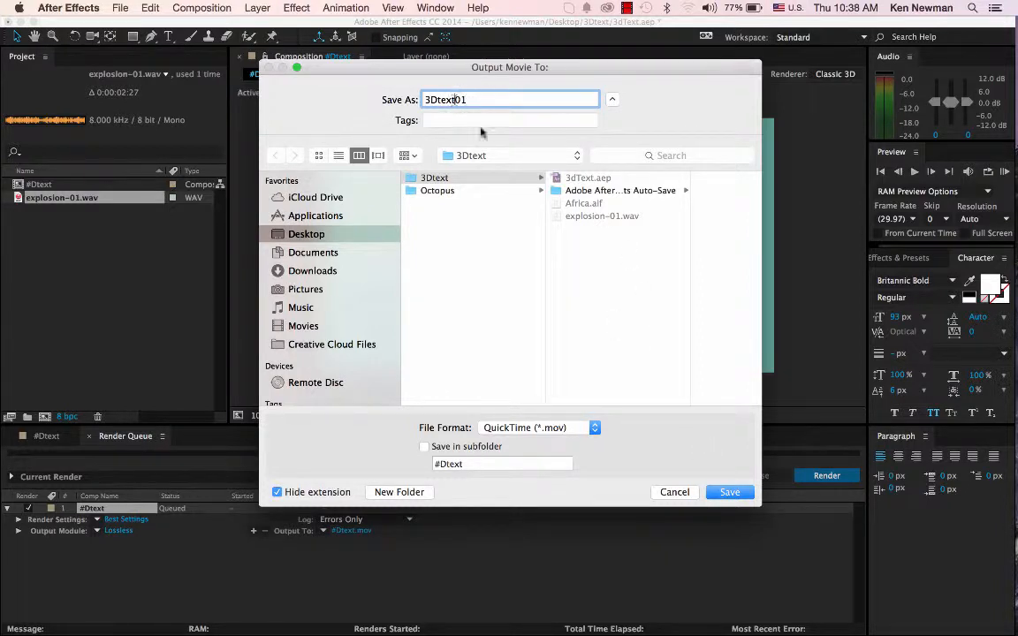
click(726, 491)
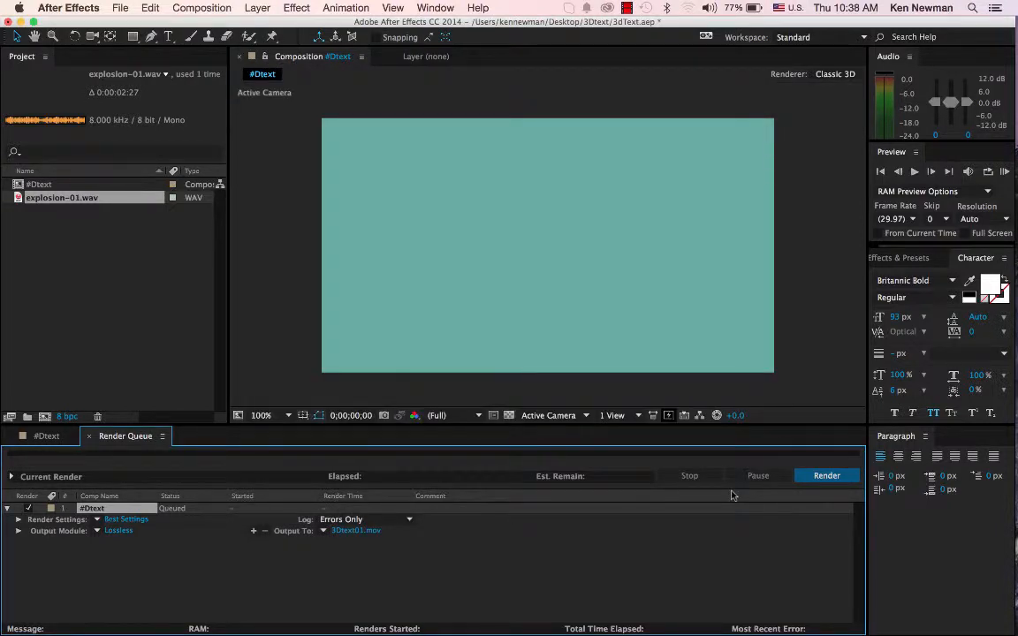
click(827, 475)
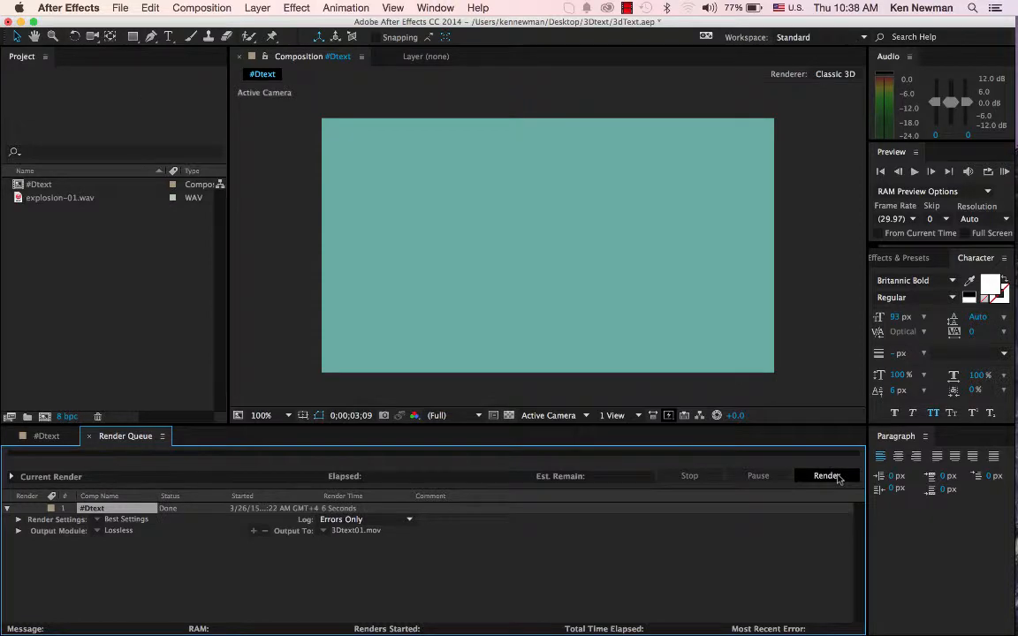
- Switch to Finder, open the rendered 3Dtext01.mov in QuickTime Player and play it
click(19, 21)
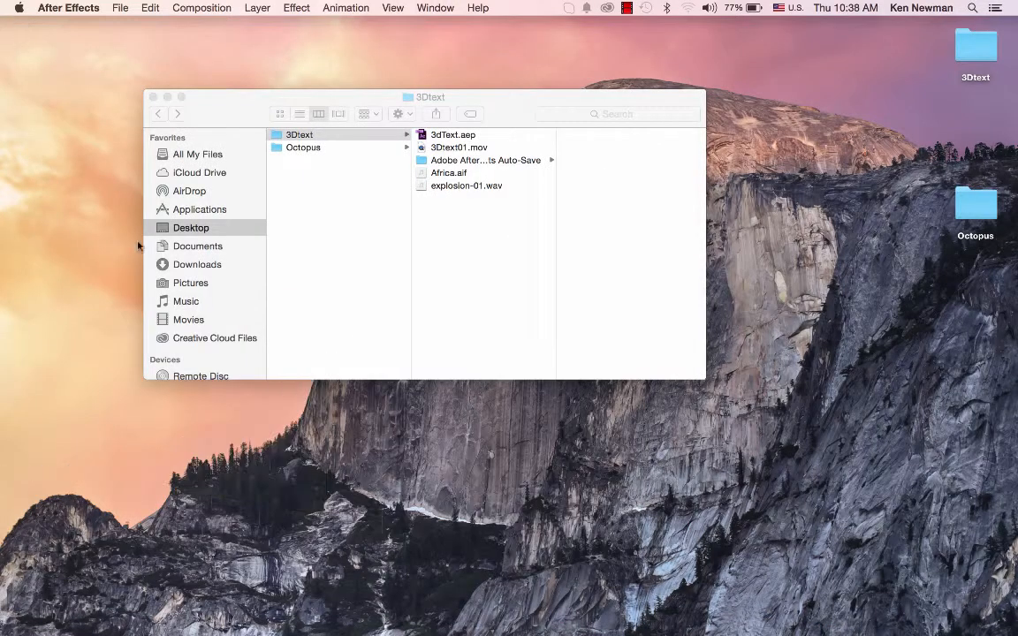
click(468, 234)
double_click(455, 148)
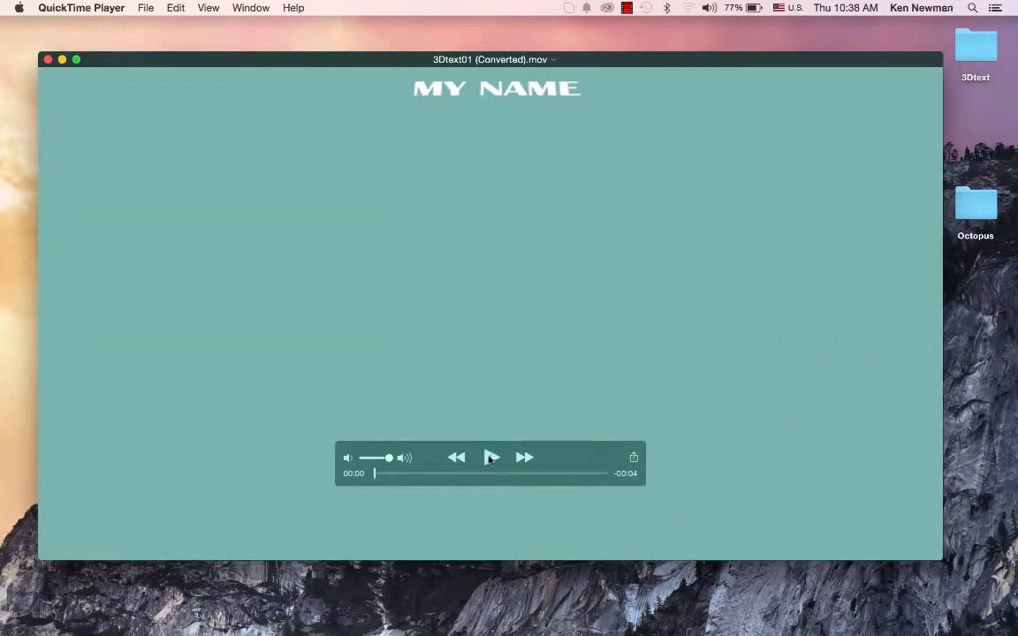
click(491, 457)
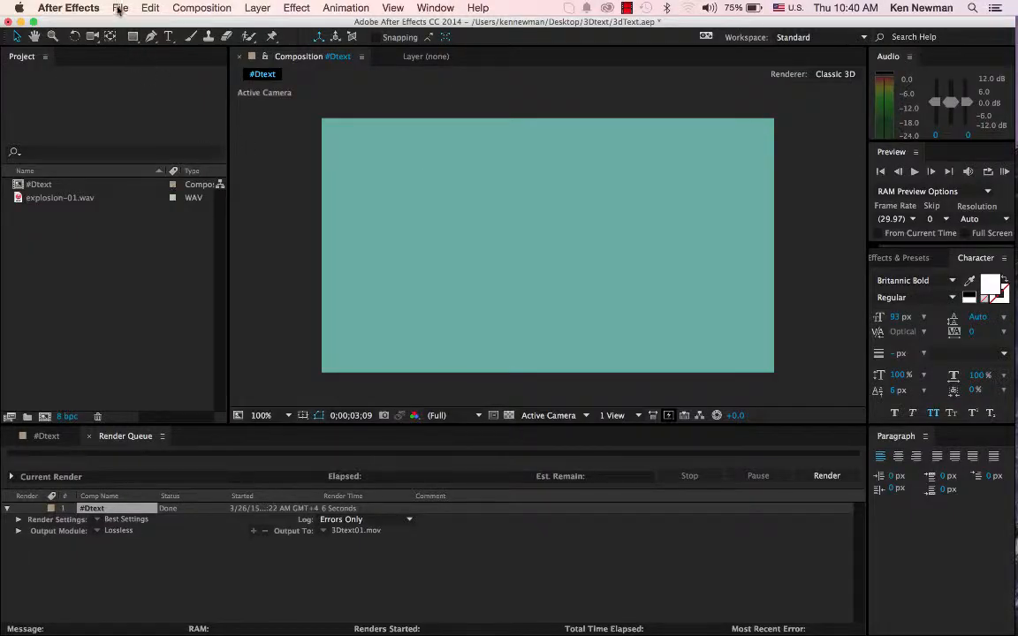
- Open the recent project dontEatTheCar_start.aep in After Effects, saving the changes to 3dText.aep
click(119, 9)
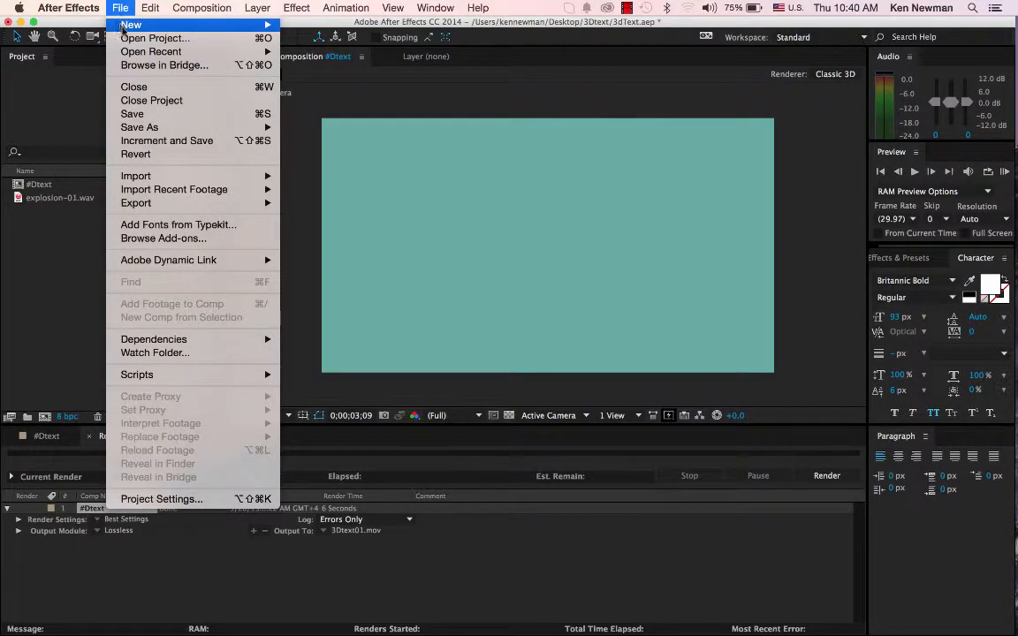
mouse_move(131, 53)
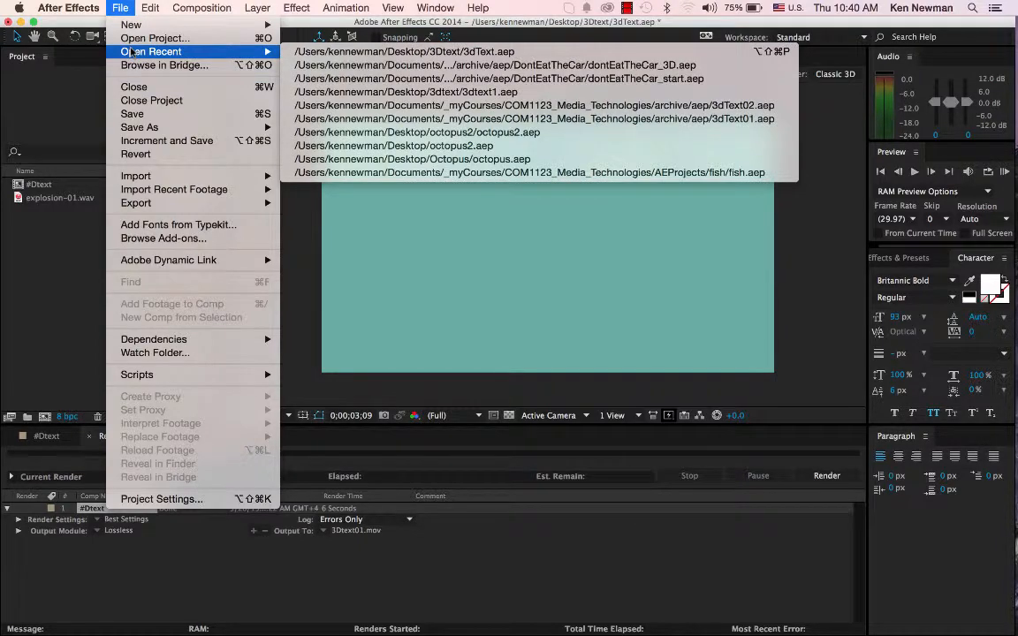
click(321, 80)
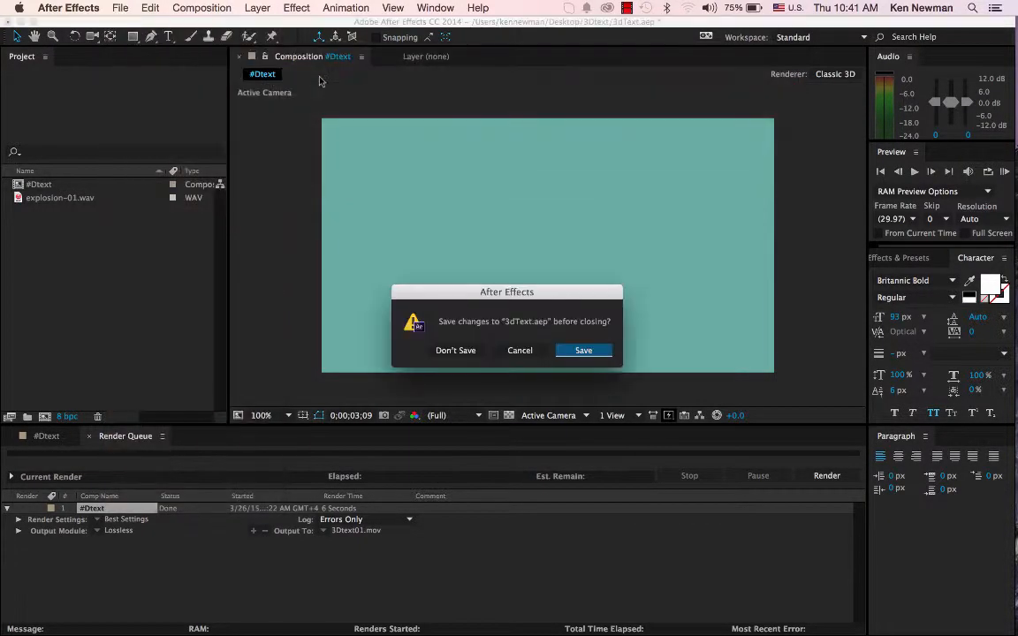
click(594, 355)
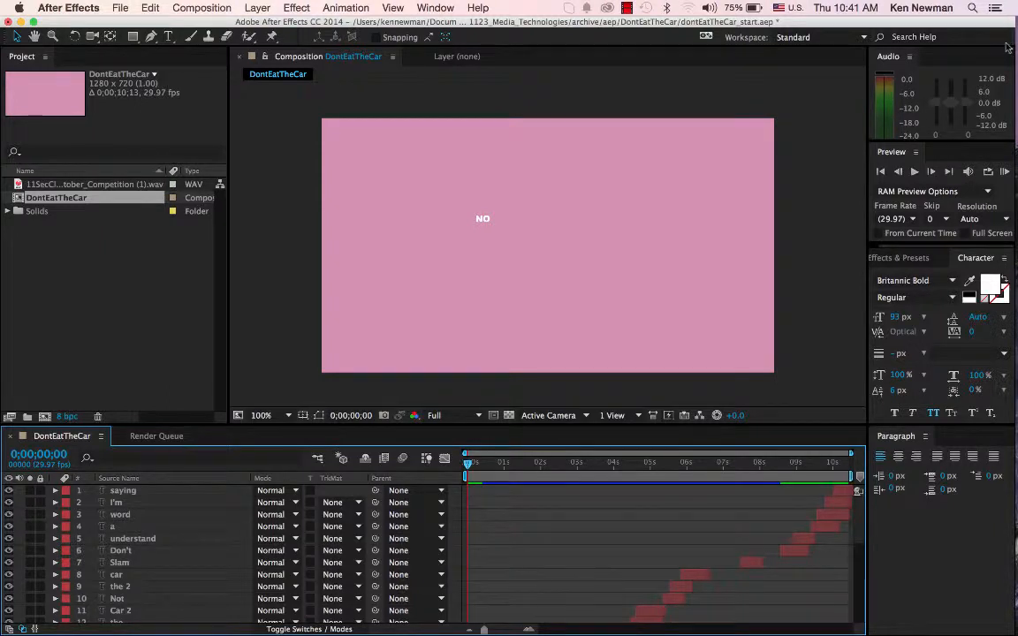
- Preview the DontEatTheCar composition, examine its word layers and audio waveform, and return to 0;00;00;00
click(1005, 174)
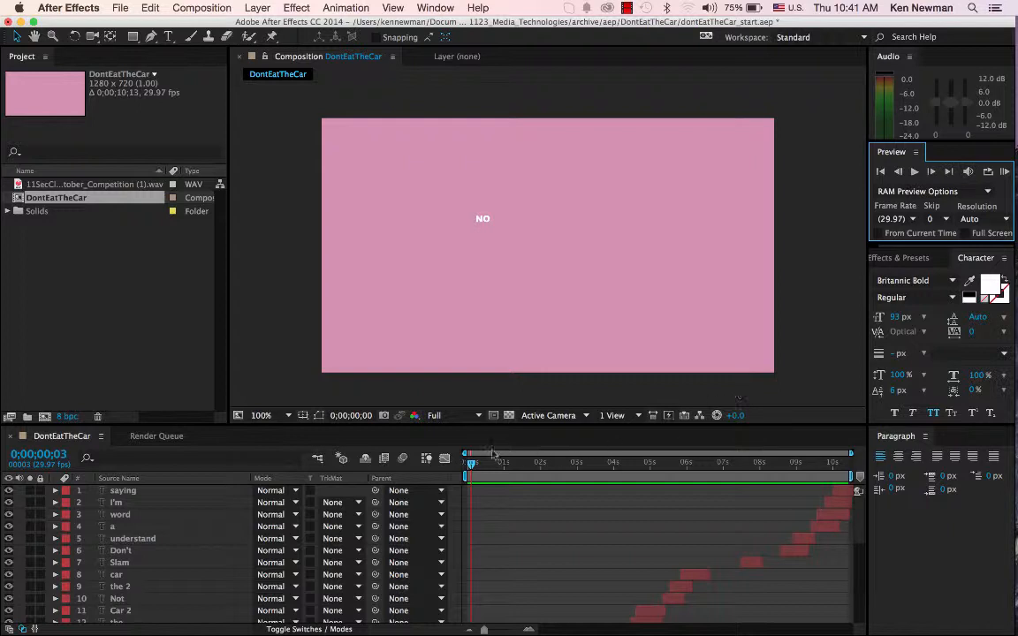
scroll(487, 505, down, 10)
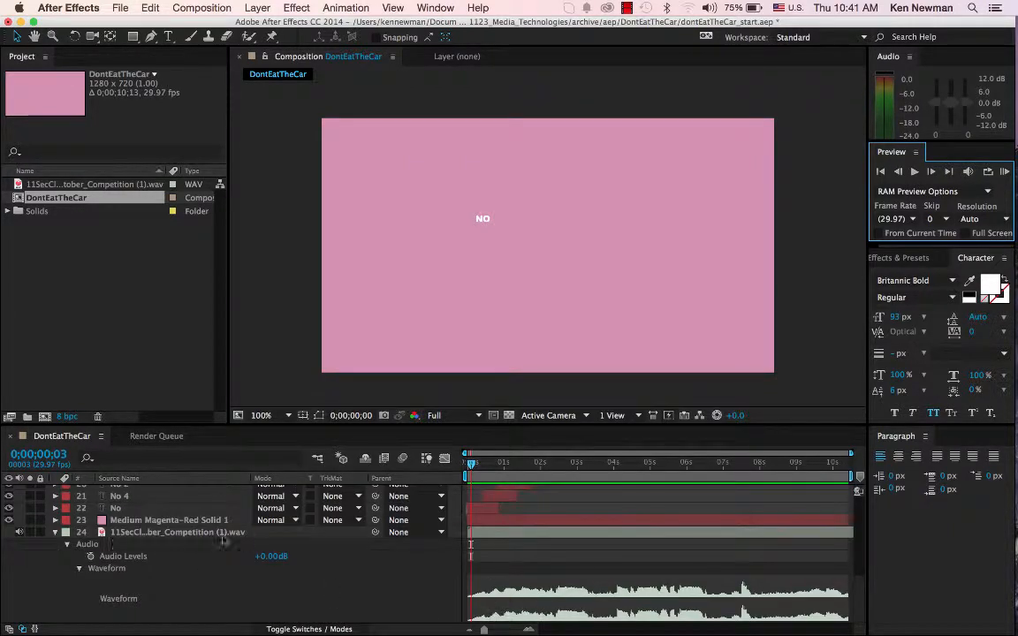
scroll(371, 598, up, 5)
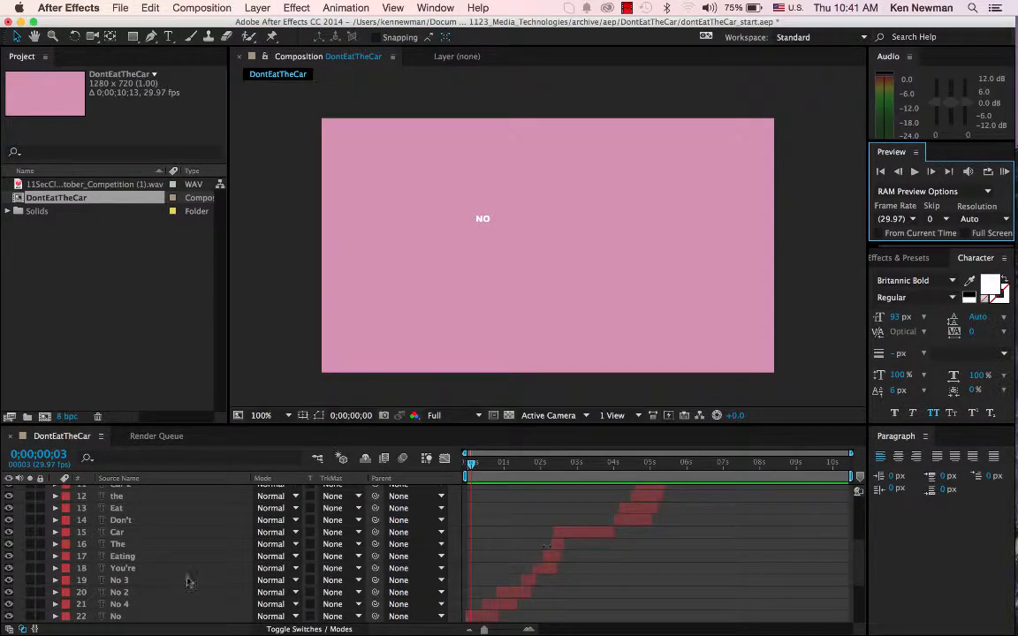
scroll(219, 530, up, 5)
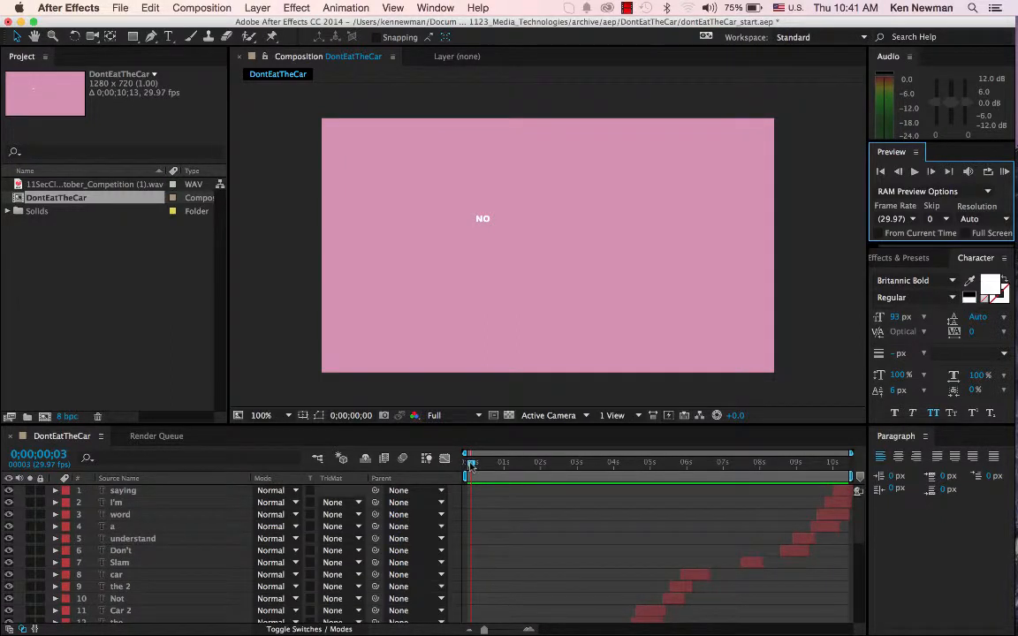
drag(471, 465, 416, 463)
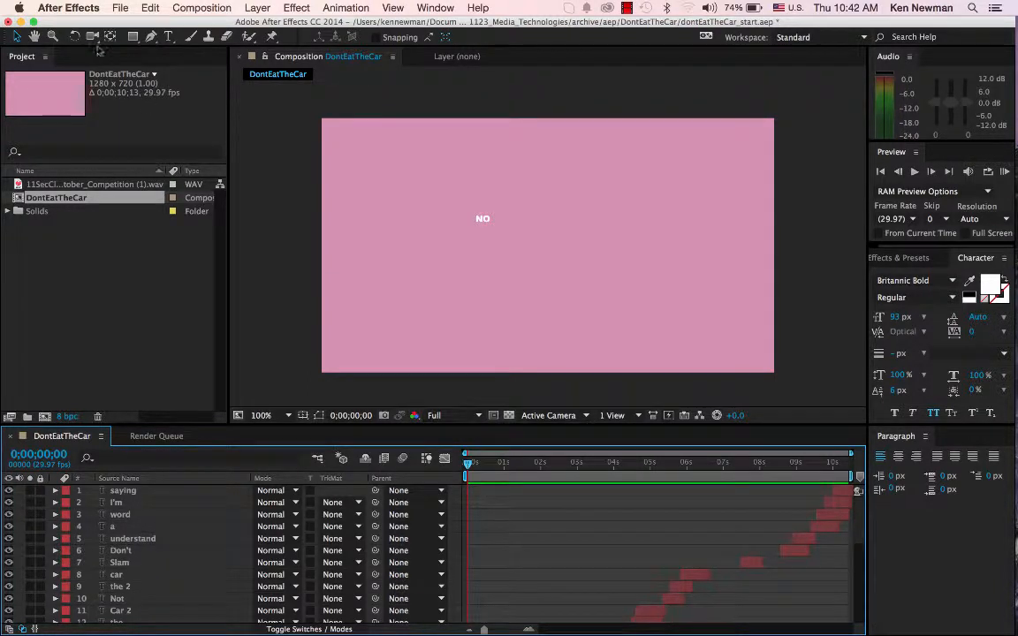
- Open the recent project dontEatTheCar_3D.aep without saving the changes to dontEatTheCar_start.aep, and preview its composition
click(121, 9)
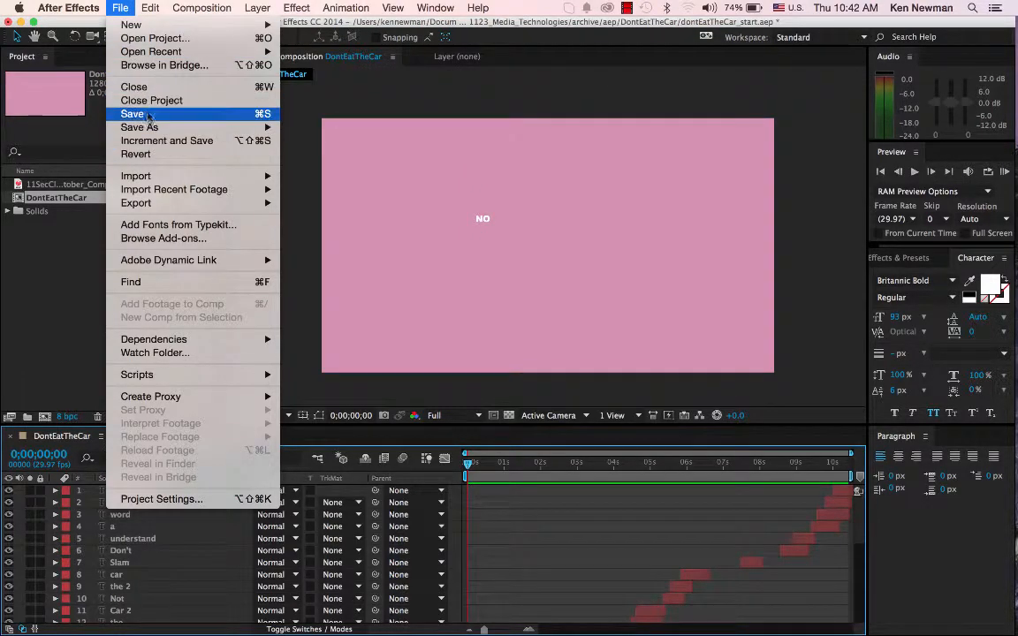
mouse_move(148, 55)
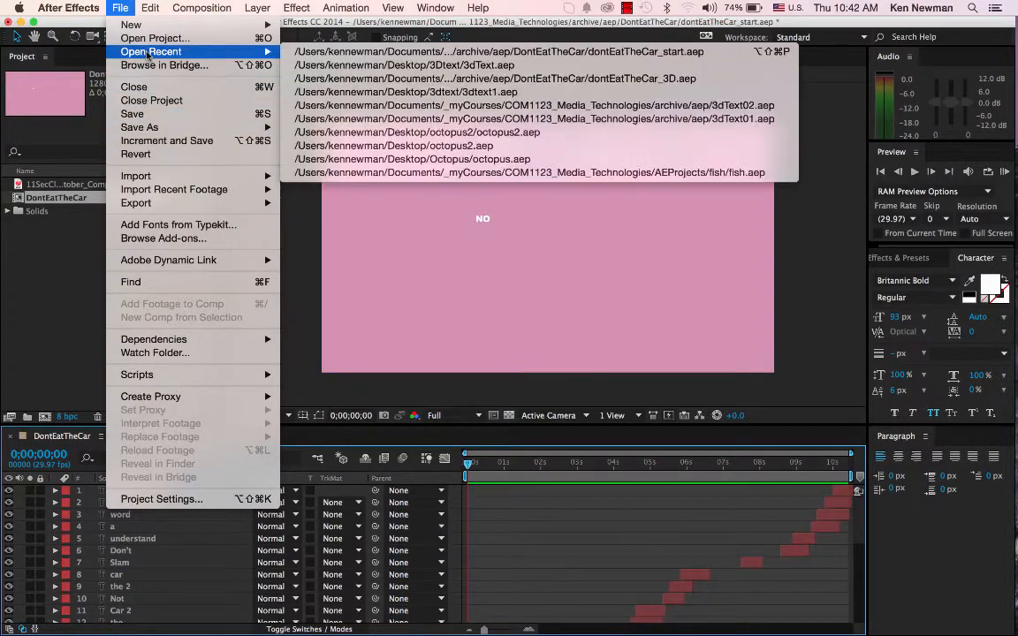
click(358, 80)
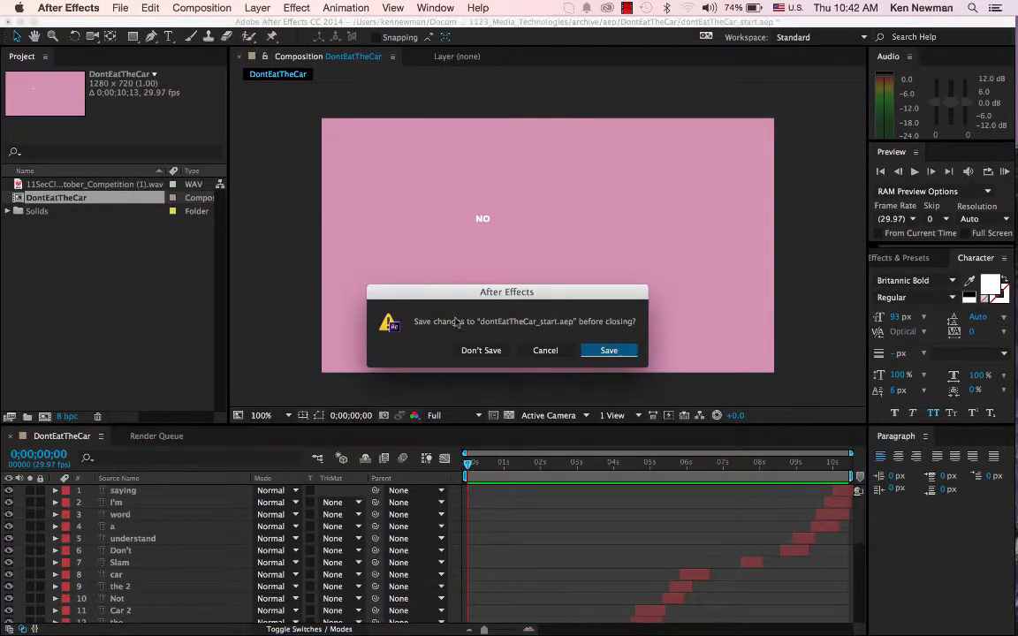
click(481, 350)
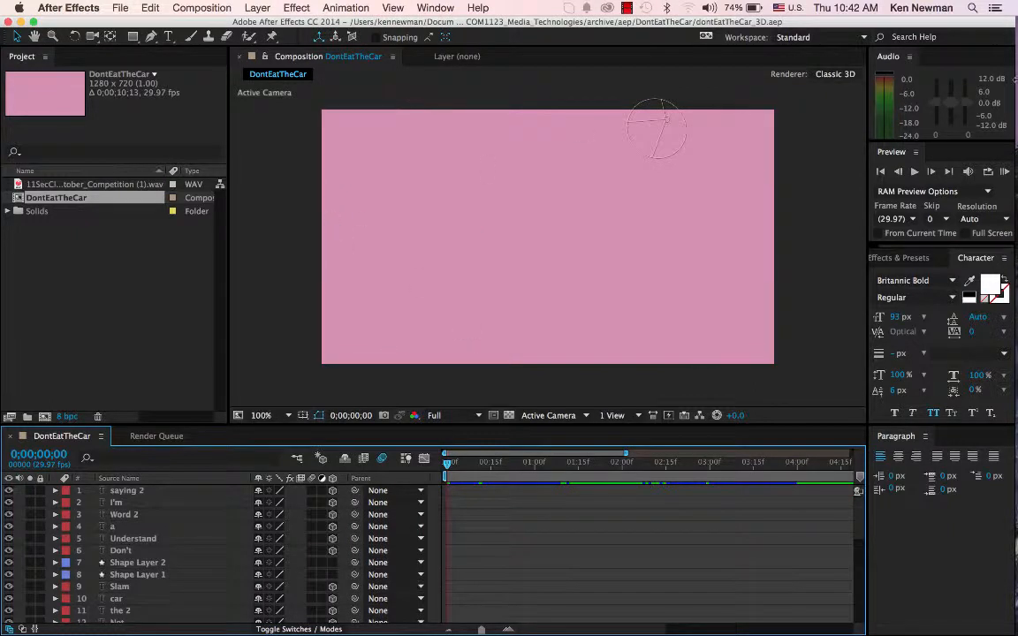
click(1005, 172)
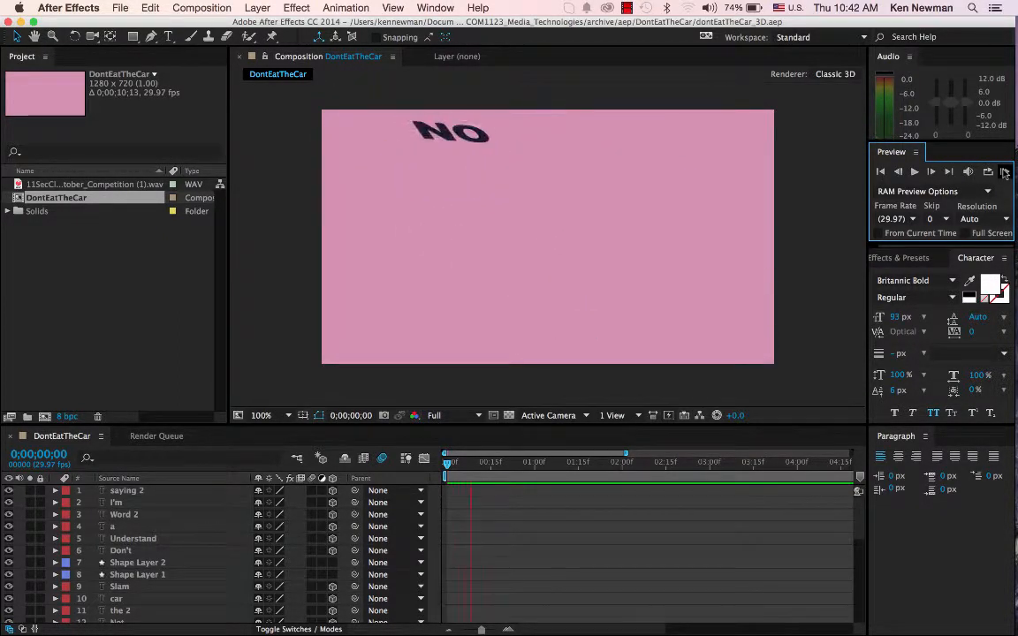
click(1005, 172)
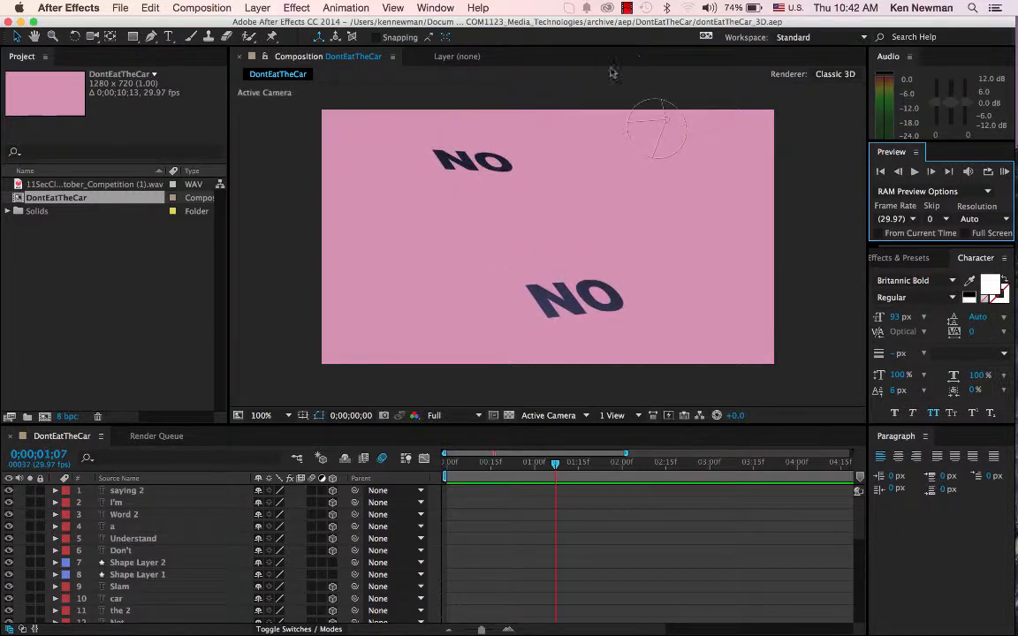